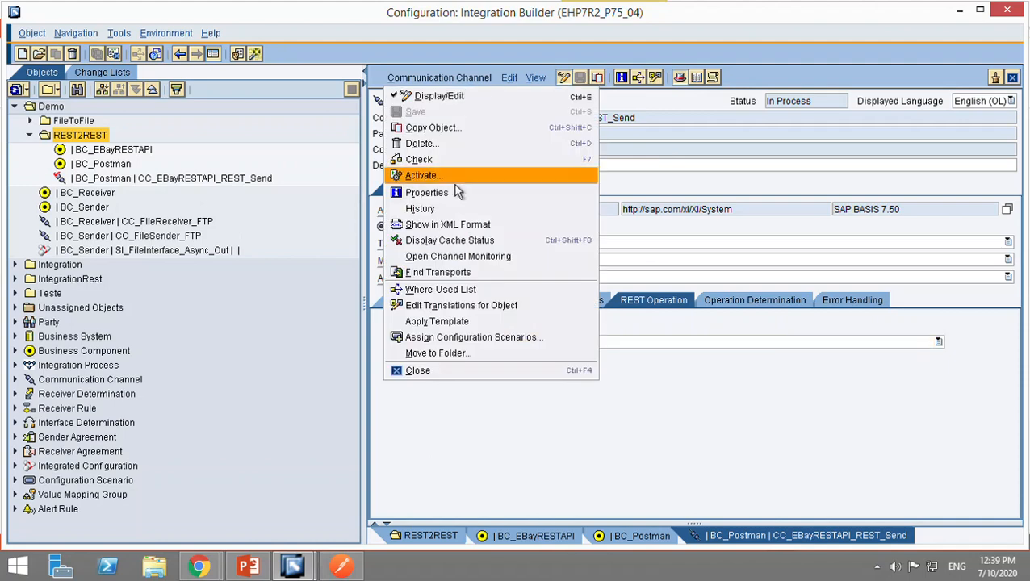
Step: Activate the standard change list containing the communication channel CC_EBayRESTAPI_REST_Send
left_click(453, 171)
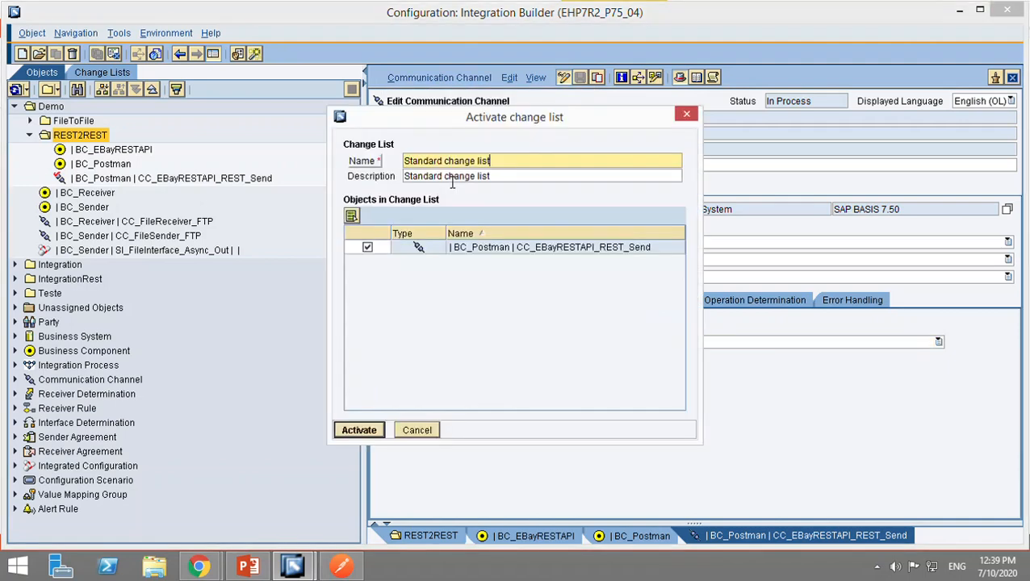
left_click(363, 436)
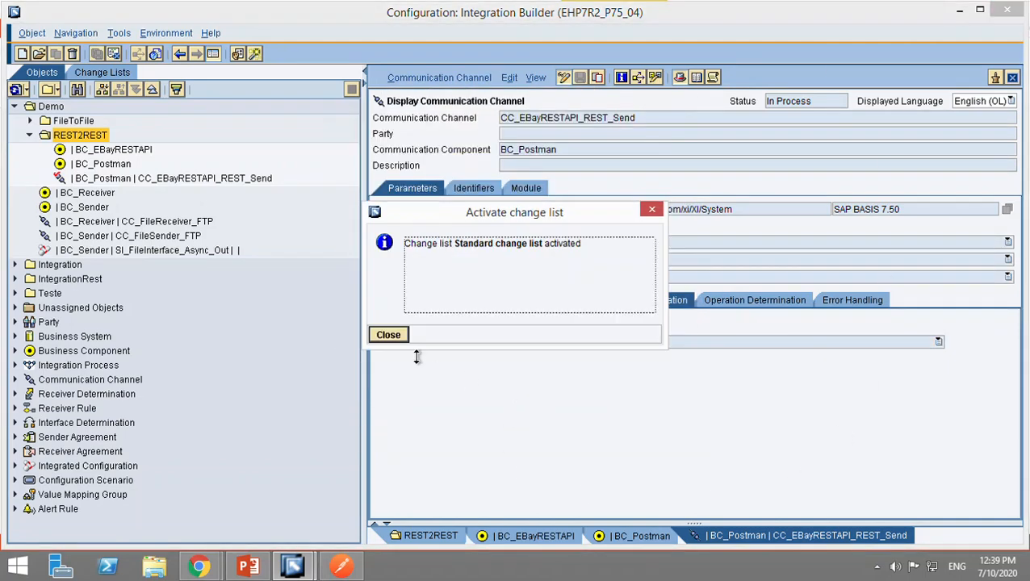
left_click(398, 336)
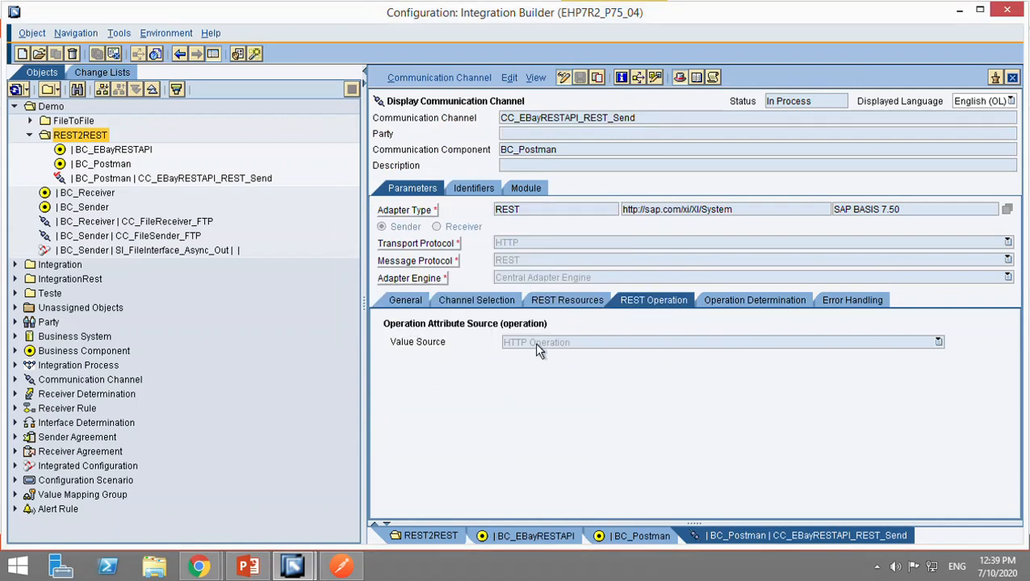
Step: Start a new communication channel in the REST2REST folder, using BC_EBayRESTAPI from the PowerPoint object list as its communication component
right_click(84, 140)
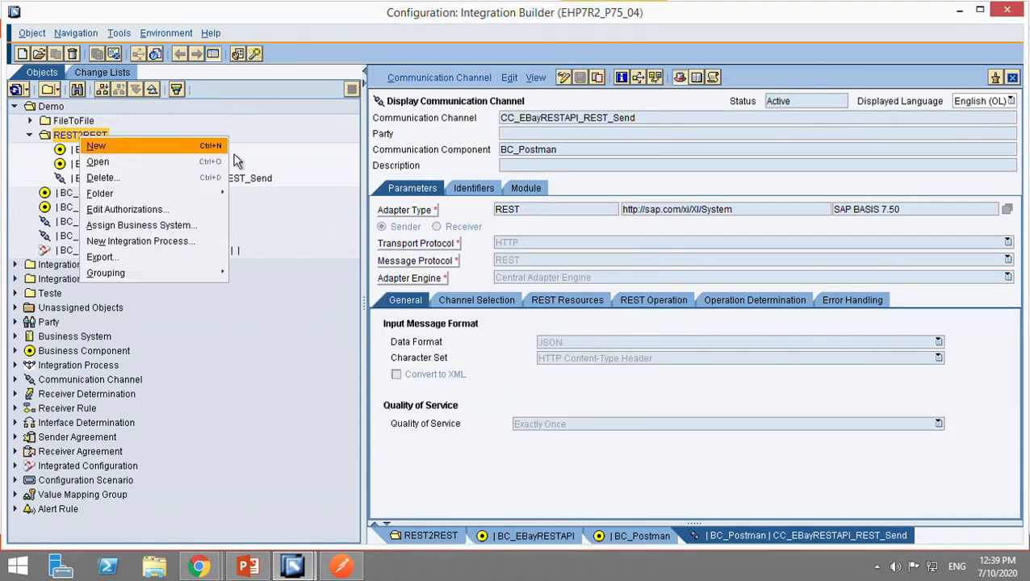
left_click(101, 146)
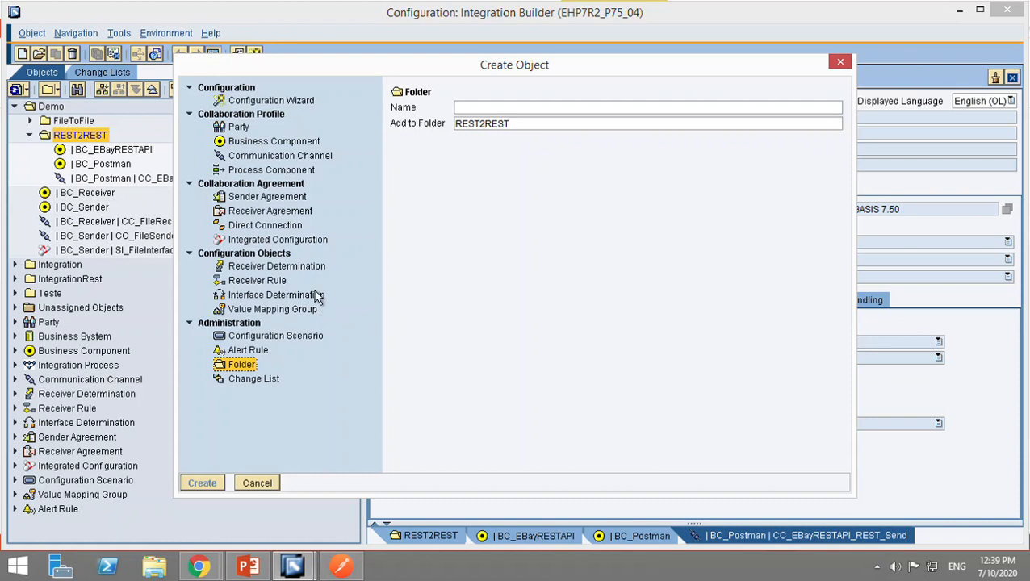
left_click(274, 158)
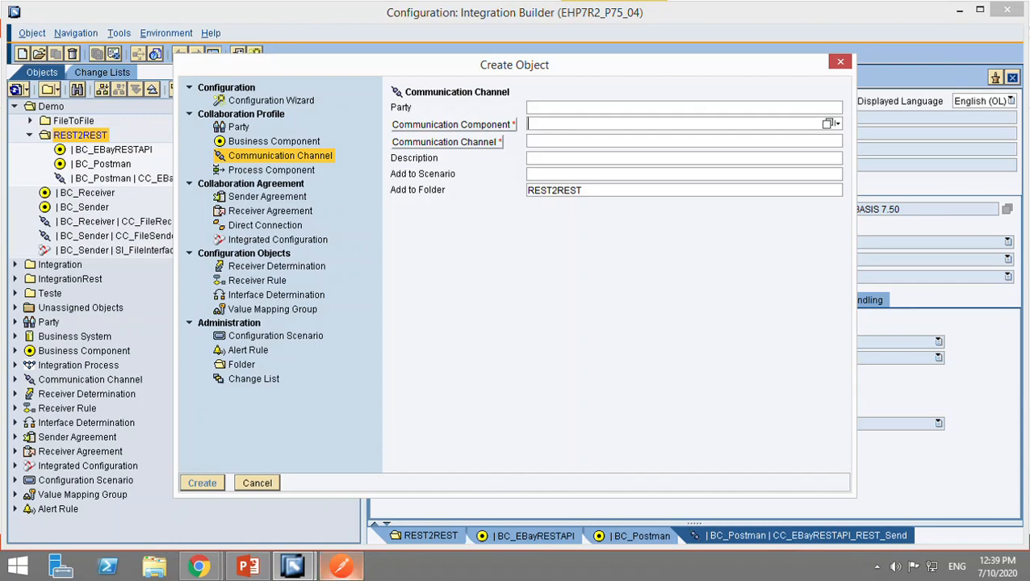
left_click(250, 566)
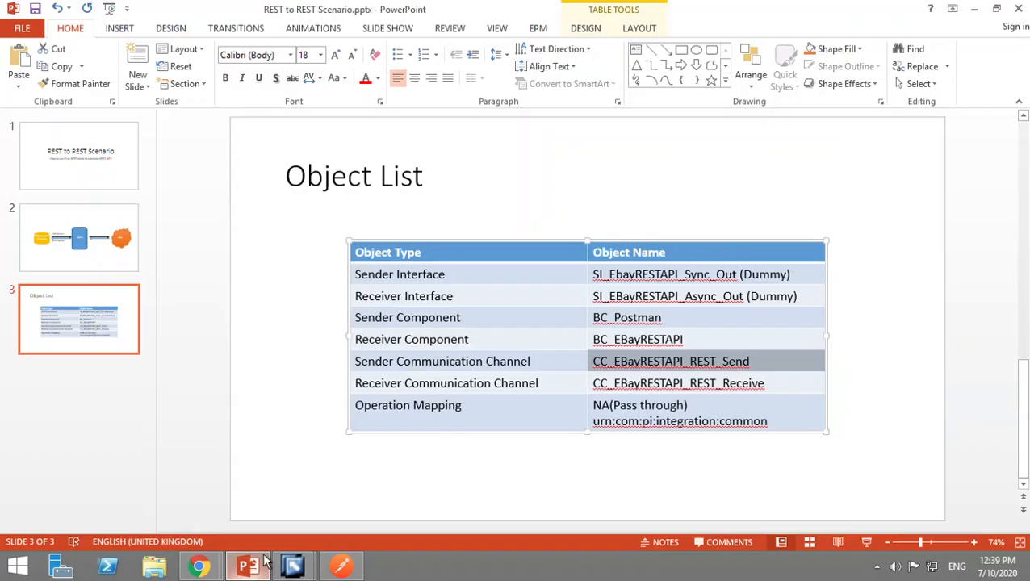
triple_click(603, 344)
key("ctrl+c")
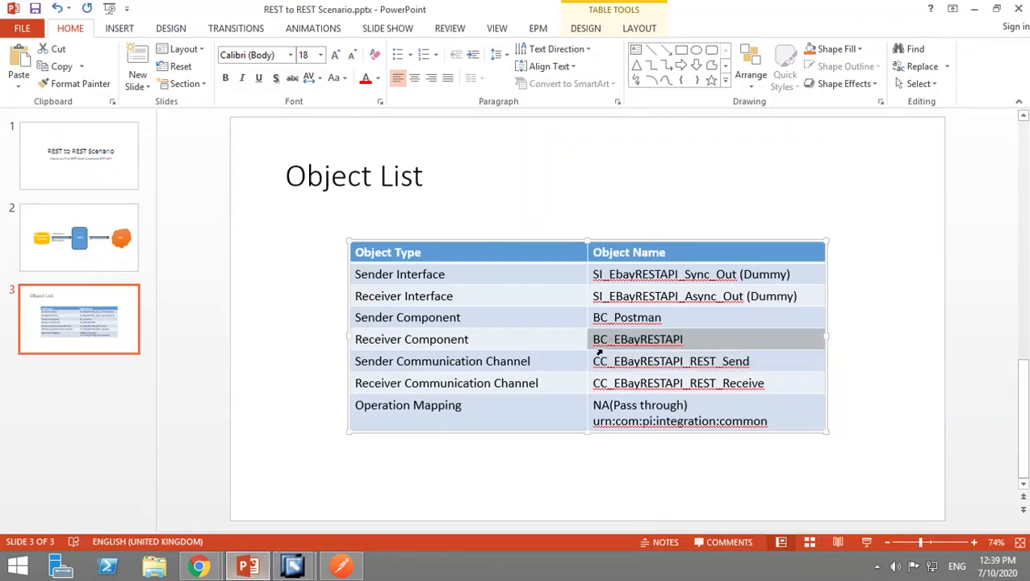
key("alt+Tab")
key("ctrl+v")
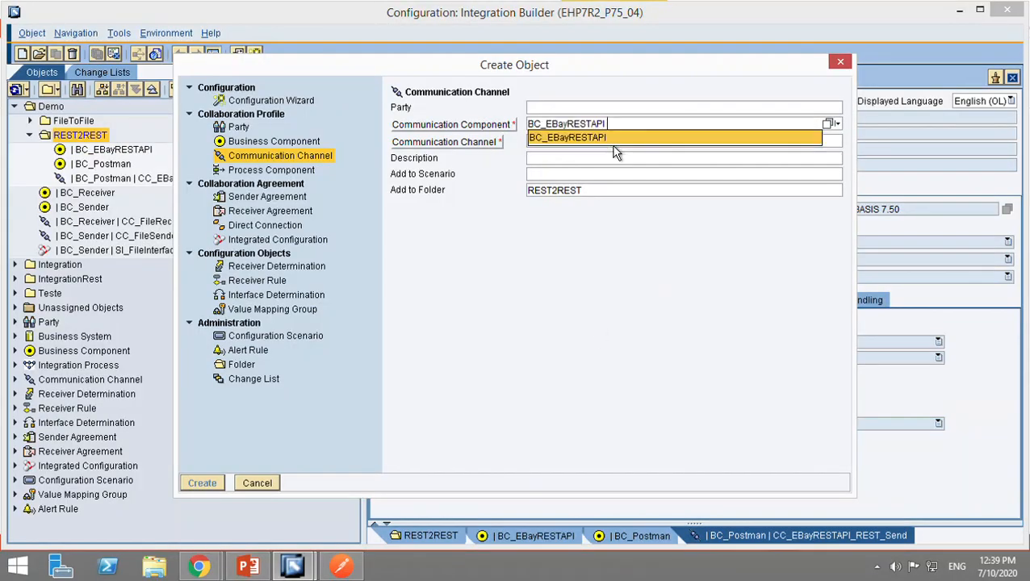
left_click(611, 144)
Step: Name the channel CC_EBayRESTAPI_REST_Receive, copied from the PowerPoint object list, and create it
key("alt+Tab")
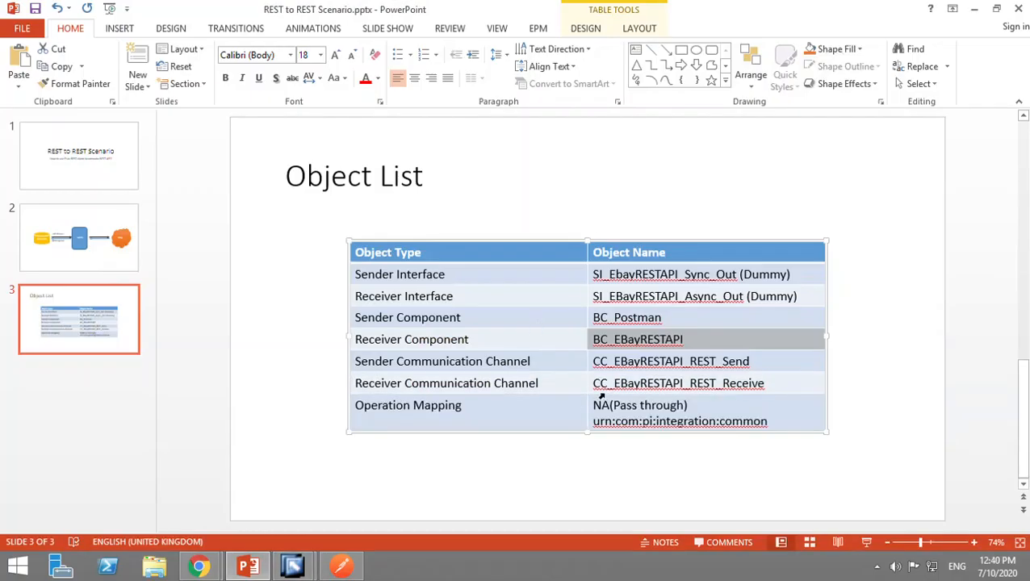
triple_click(601, 389)
key("ctrl+c")
key("alt+Tab")
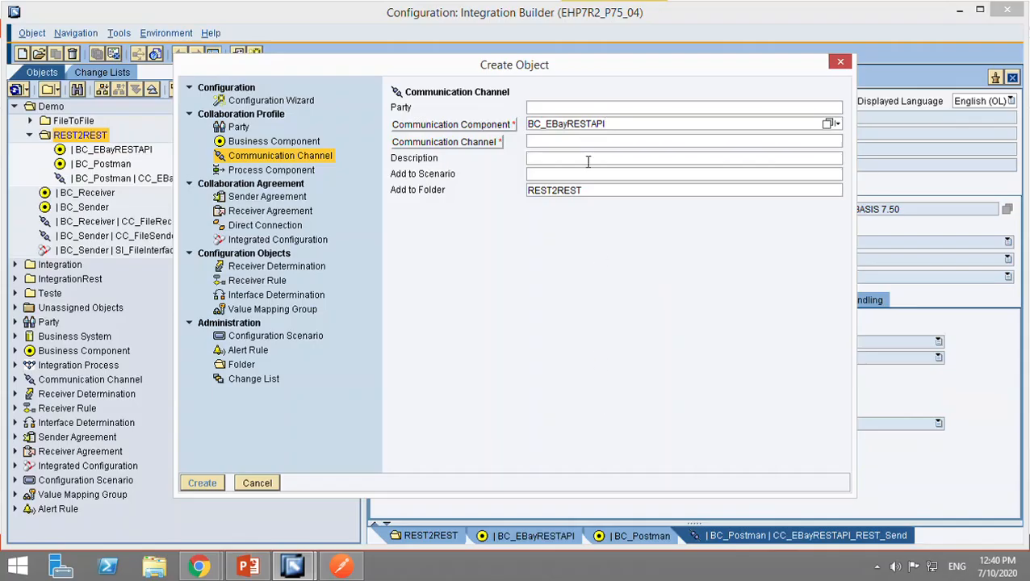
left_click(590, 143)
key("ctrl+v")
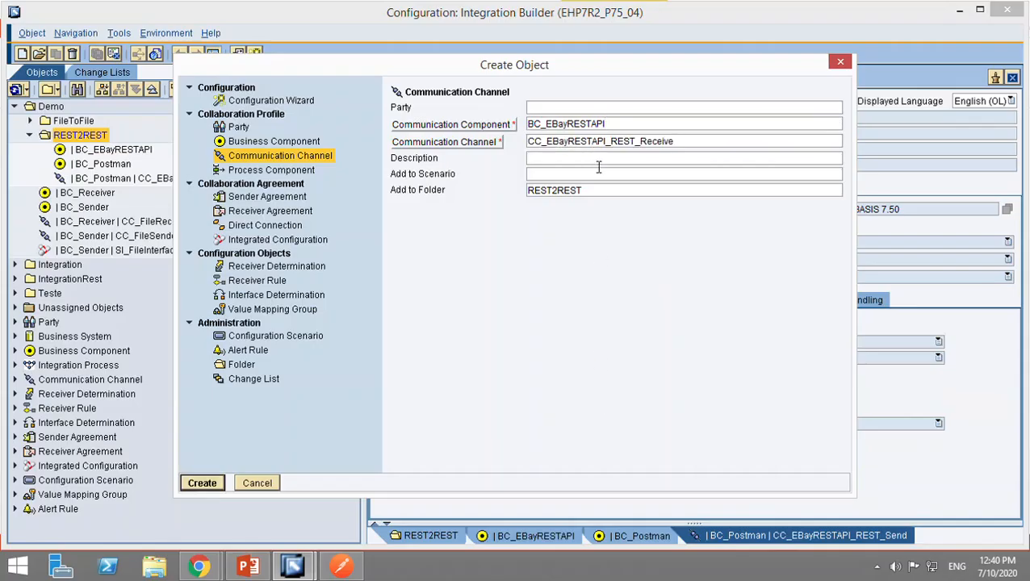
left_click(203, 482)
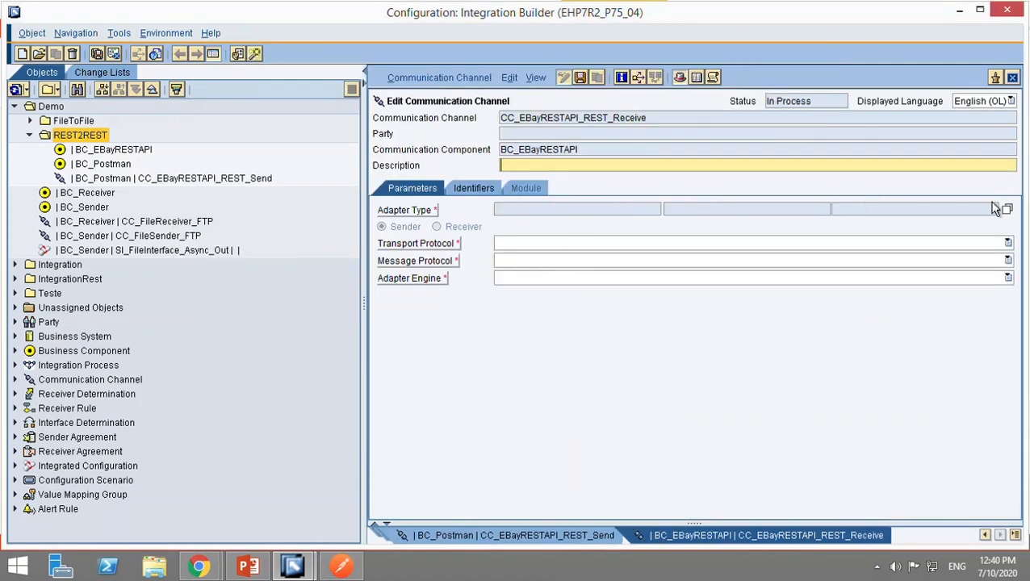
Step: Set the new channel's adapter type to REST and its direction to Receiver, dismissing the system messages
left_click(1007, 210)
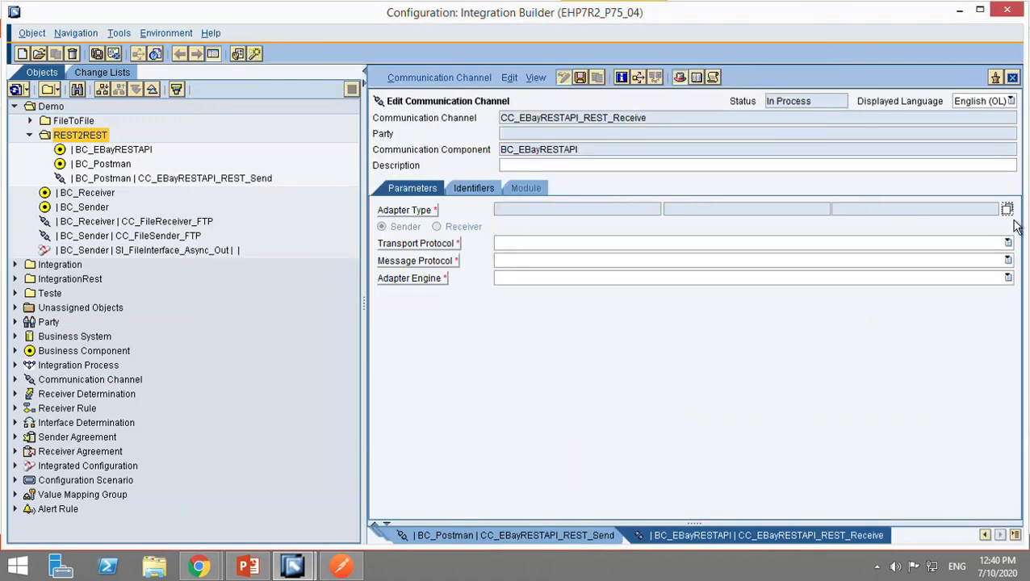
left_click(441, 278)
type("RE")
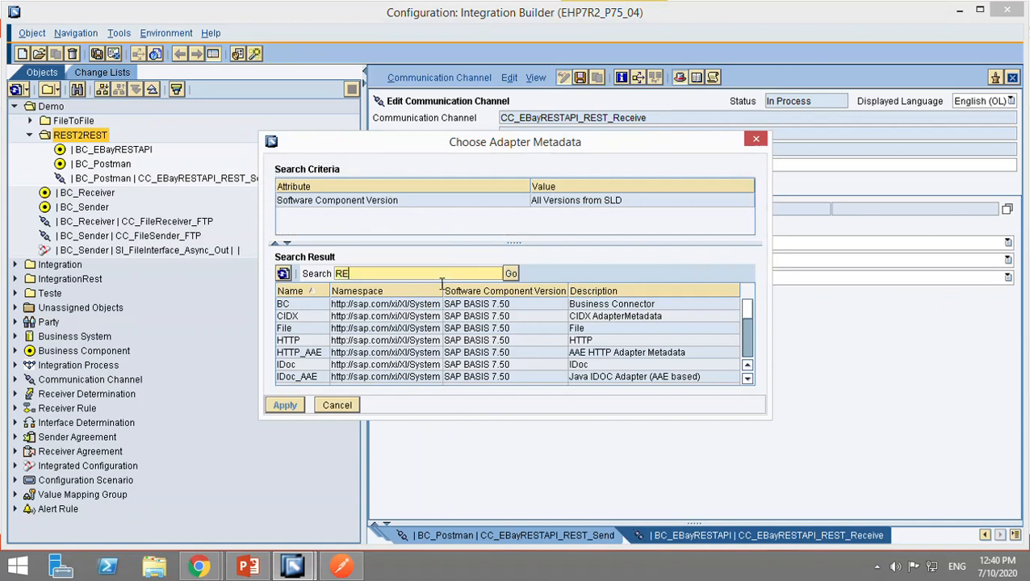
type("ST")
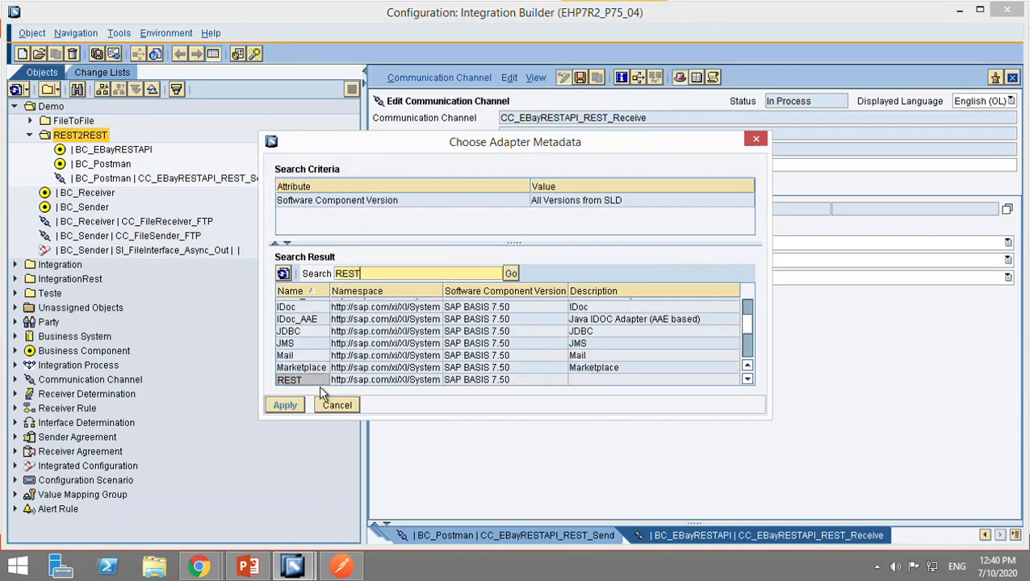
left_click(319, 383)
left_click(287, 405)
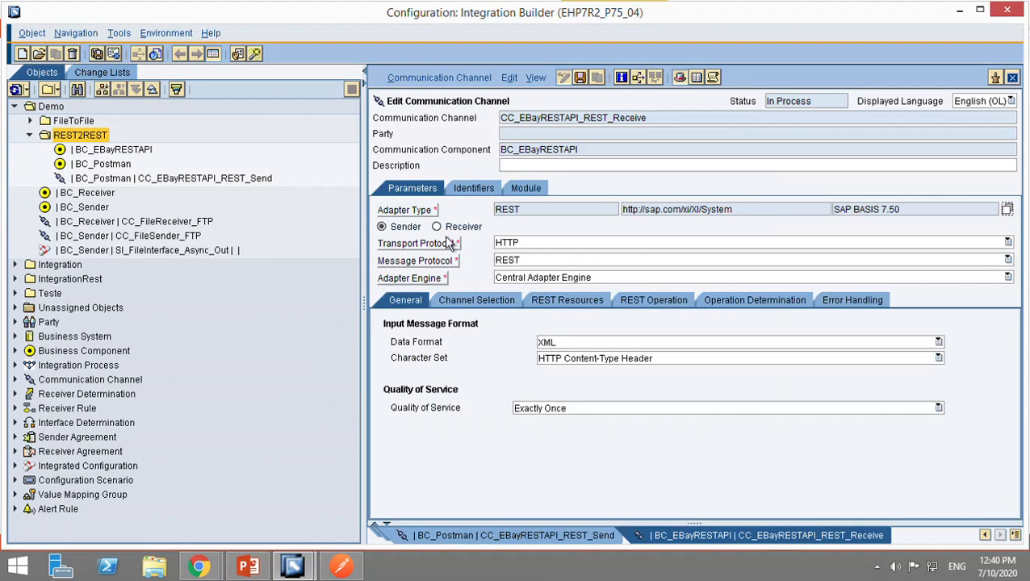
left_click(444, 231)
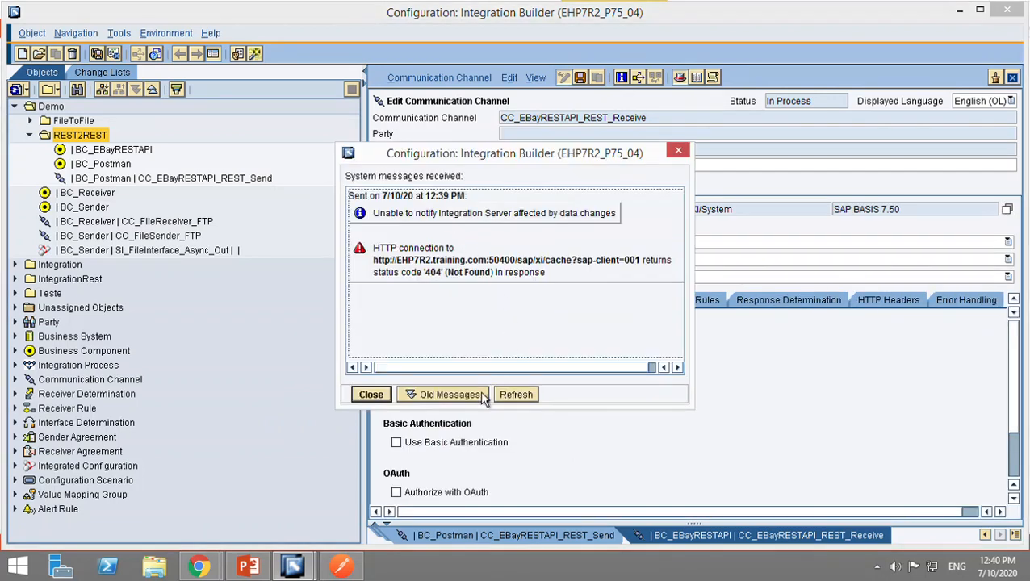
left_click(377, 395)
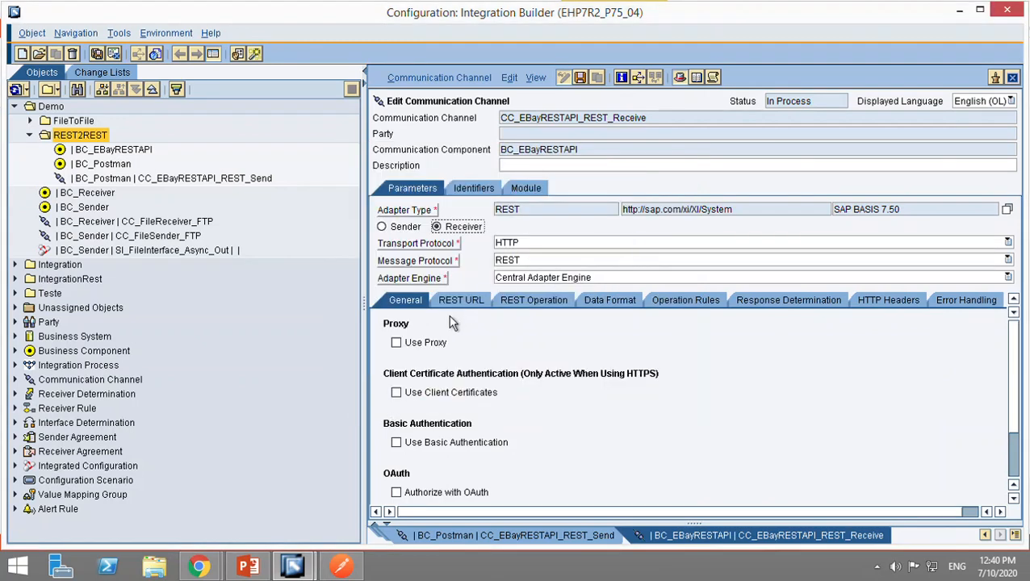
Step: Try OAuth authorization with the SAML Bearer Assertion flow on the receiver channel, and disable OAuth again
scroll(475, 418, "down", 1)
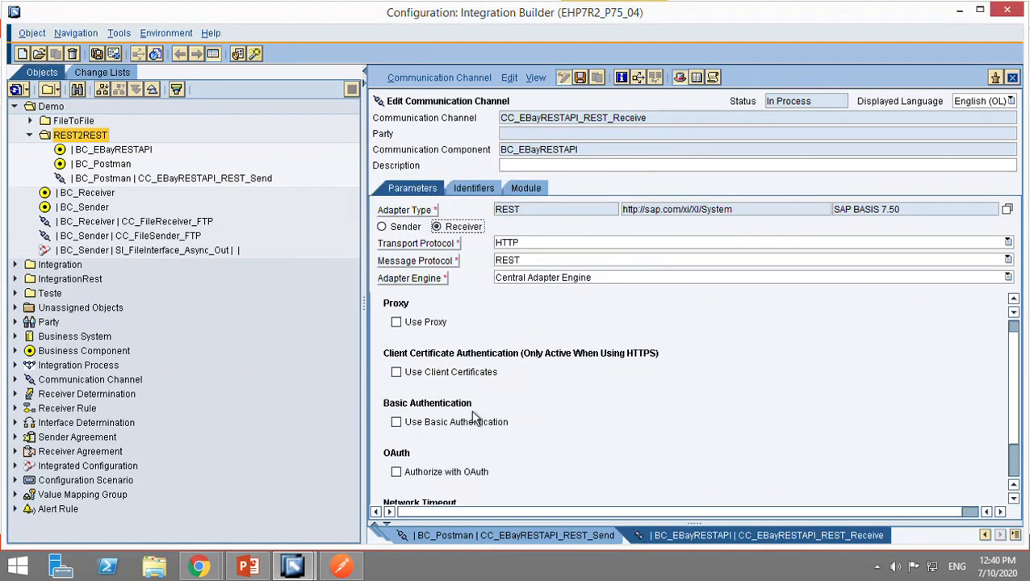
scroll(475, 418, "down", 3)
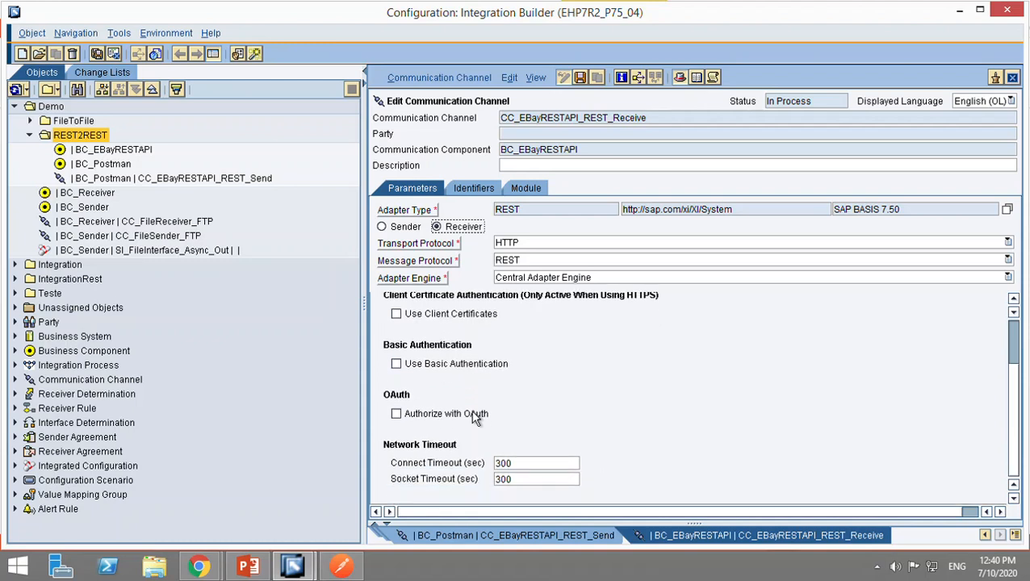
left_click(404, 415)
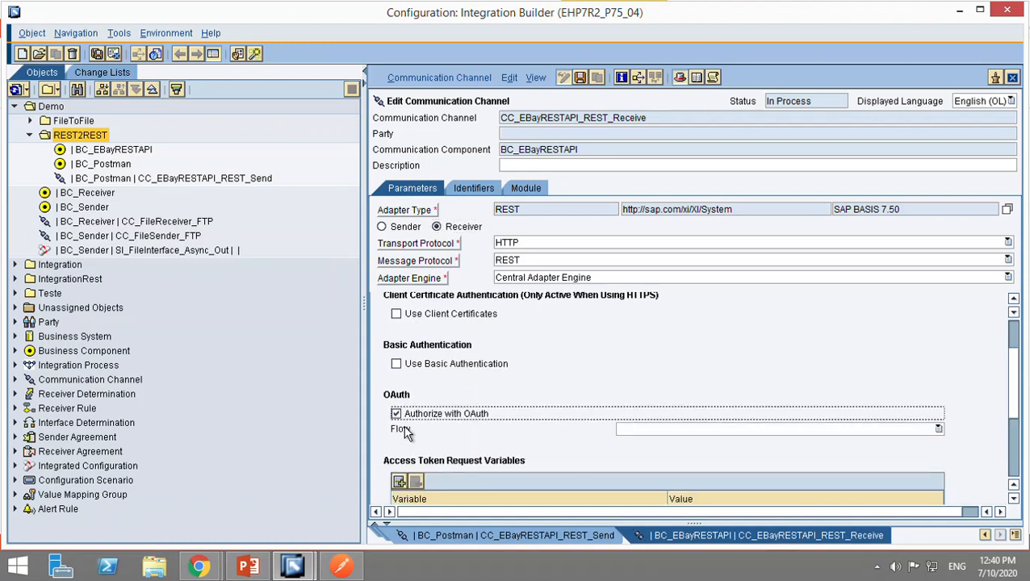
scroll(515, 423, "down", 2)
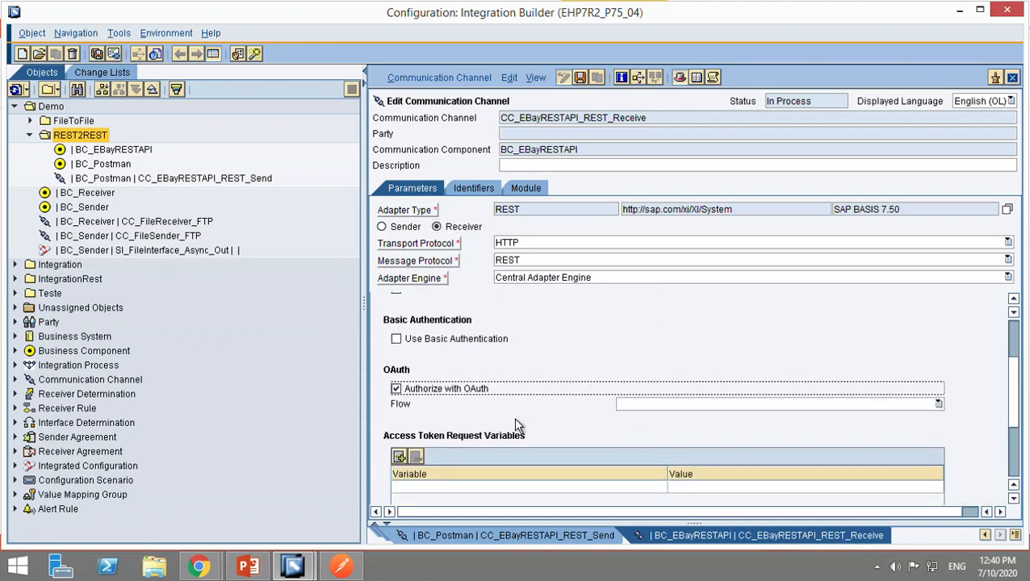
left_click(892, 389)
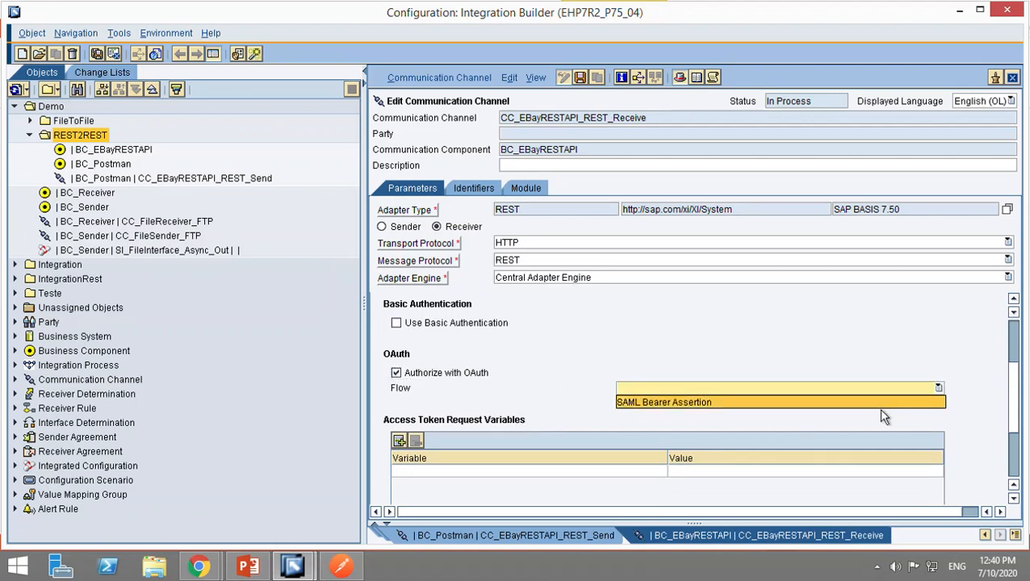
left_click(878, 403)
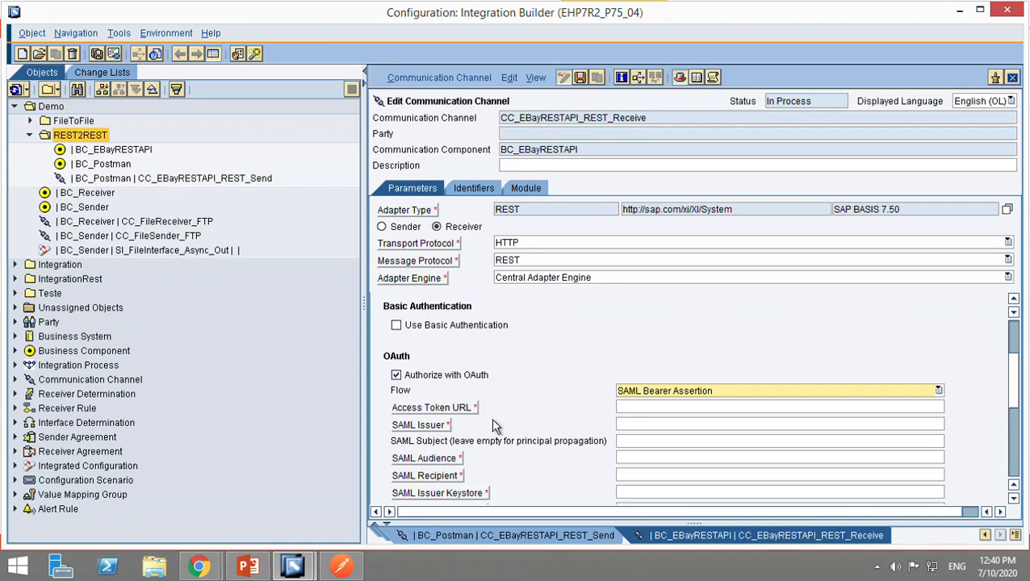
left_click(707, 392)
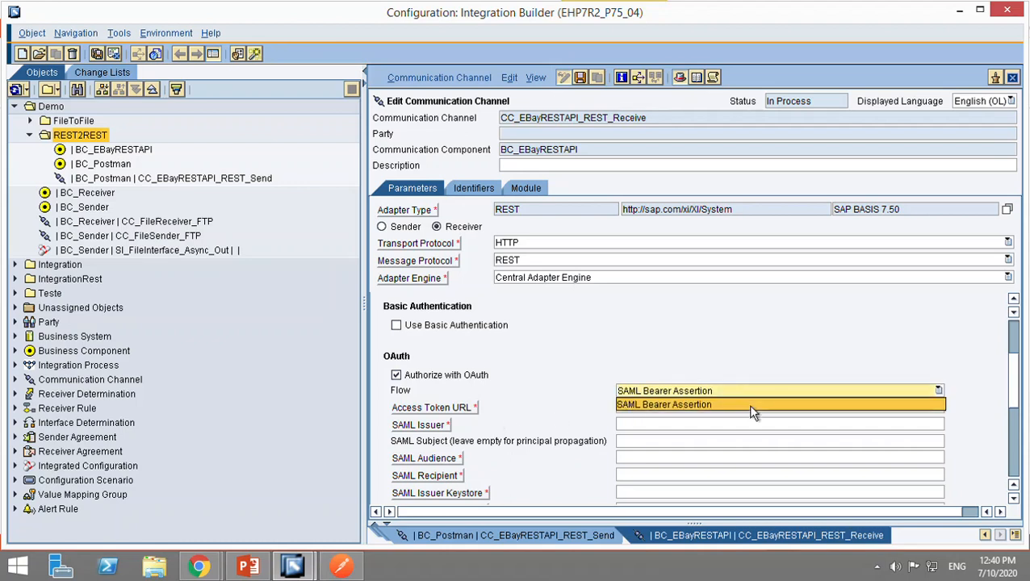
left_click(749, 406)
left_click(749, 404)
left_click(562, 408)
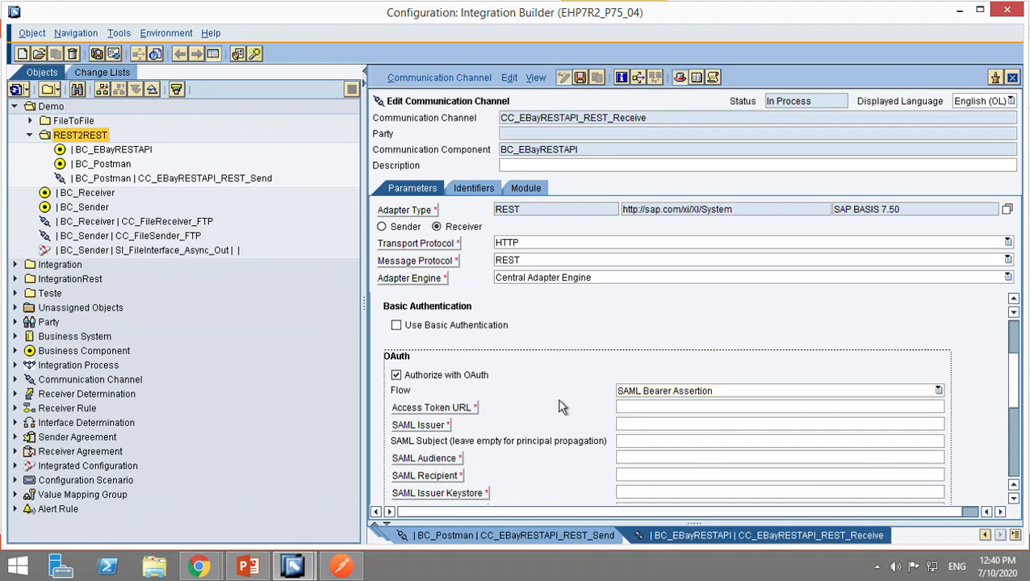
left_click(397, 376)
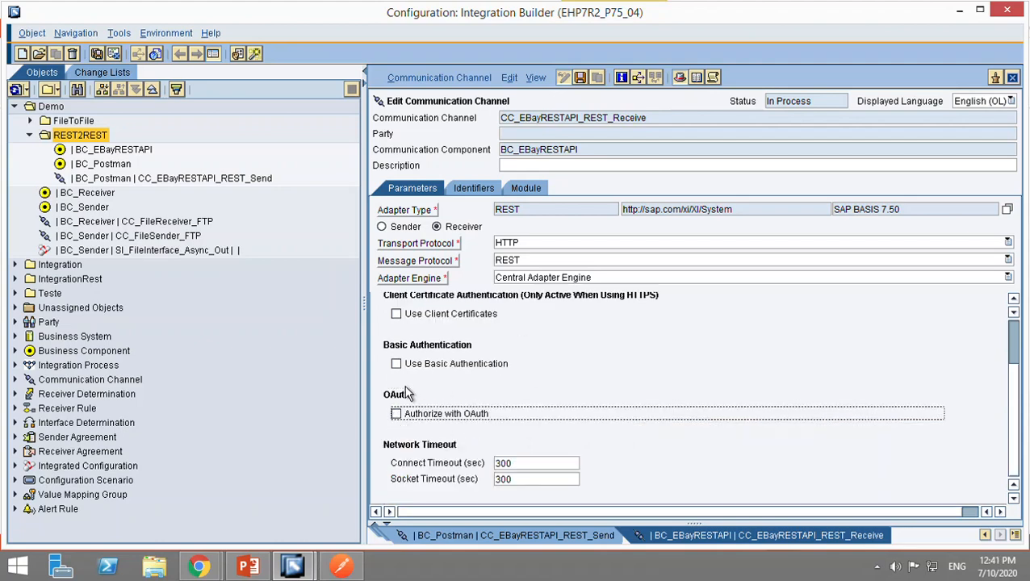
Step: Switch to Postman to view the eBay request's OAuth 2.0 access token, and return to the Integration Builder
left_click(341, 565)
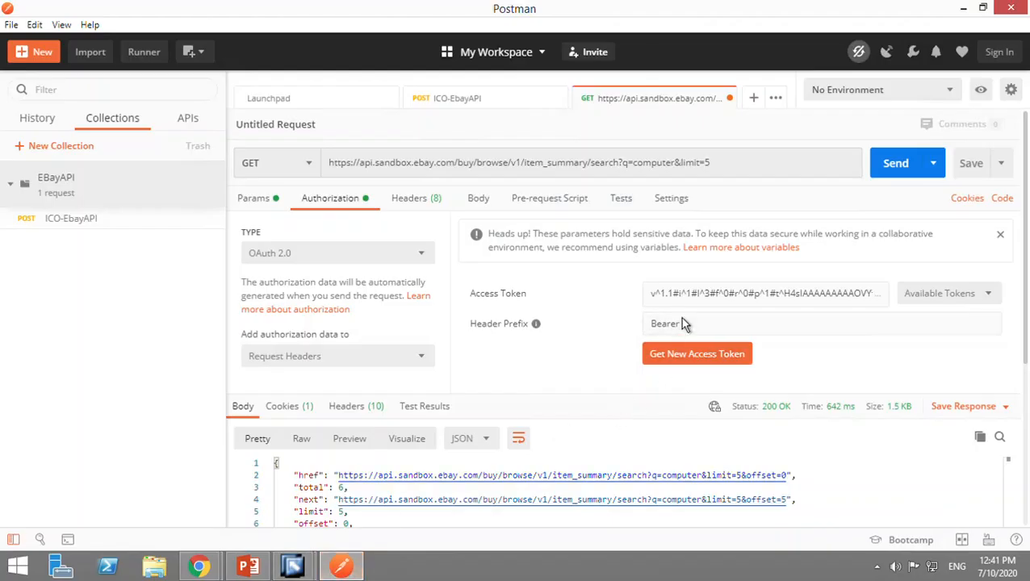
left_click(676, 297)
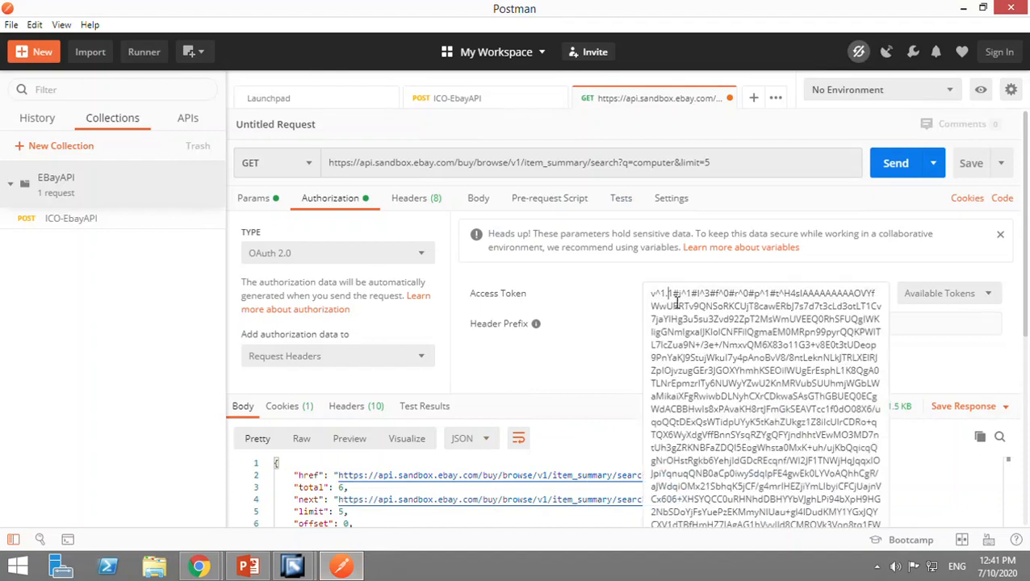
left_click(612, 321)
key("alt+Tab")
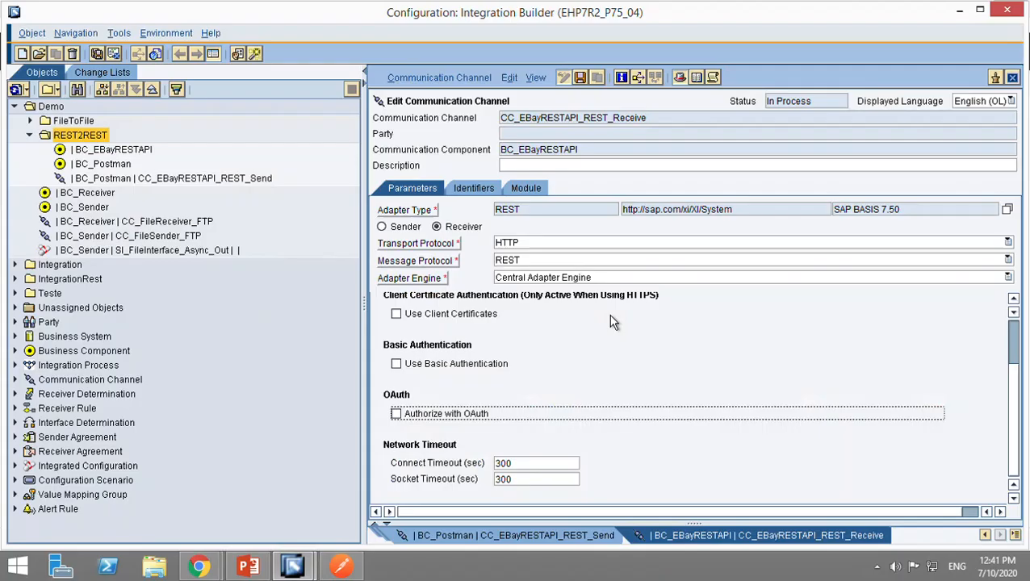
scroll(611, 321, "up", 3)
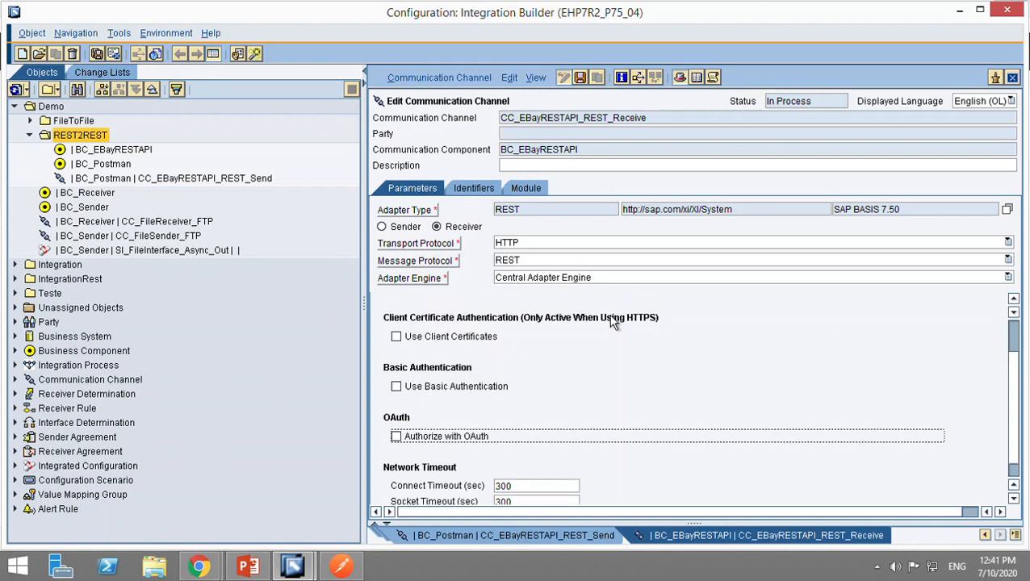
scroll(611, 316, "up", 2)
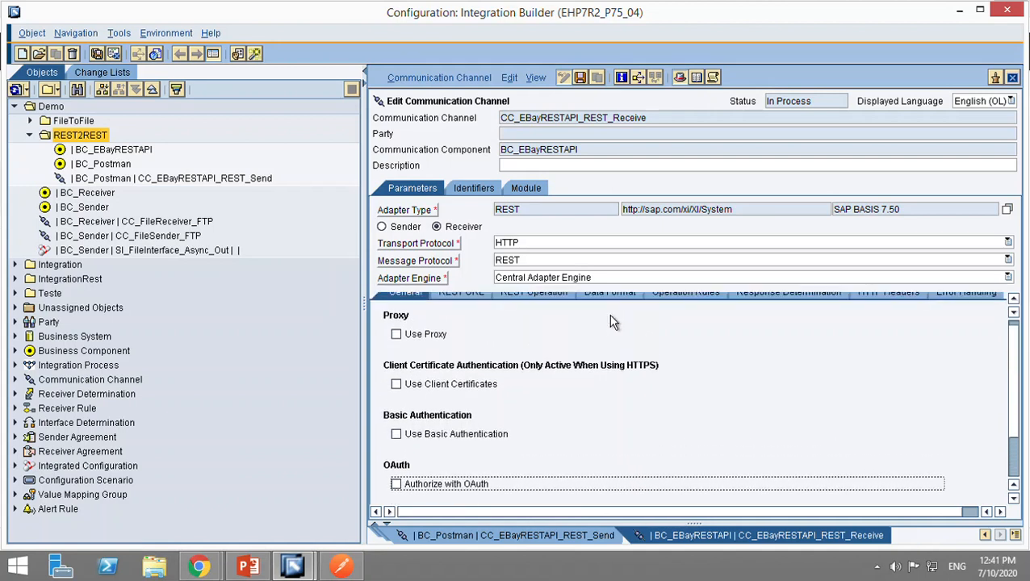
scroll(611, 317, "down", 3)
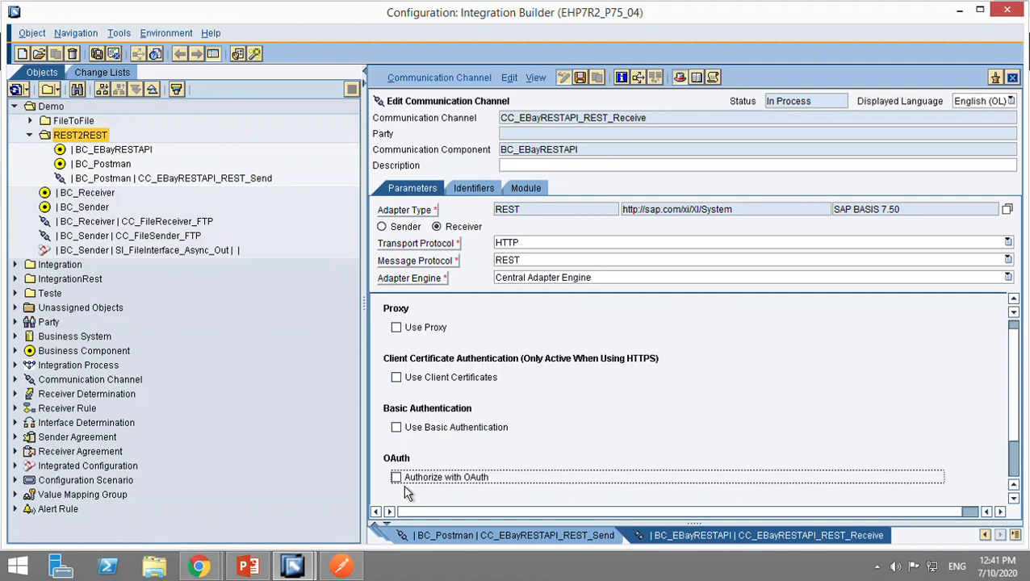
scroll(536, 458, "up", 1)
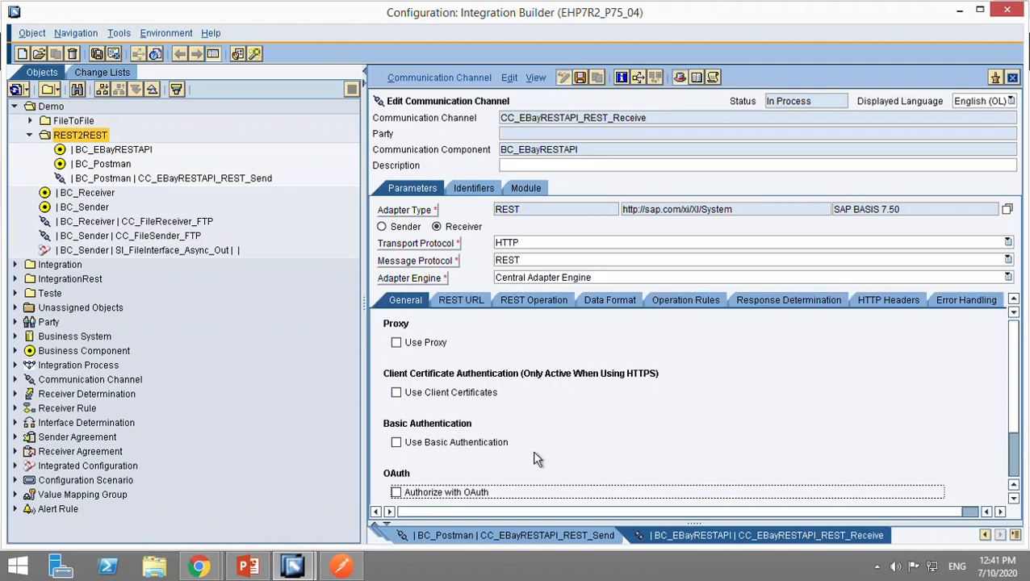
Step: Set the receiver channel's HTTP operation source to Manual Value with the static value GET
key("alt+Tab")
key("alt+Tab")
left_click(618, 307)
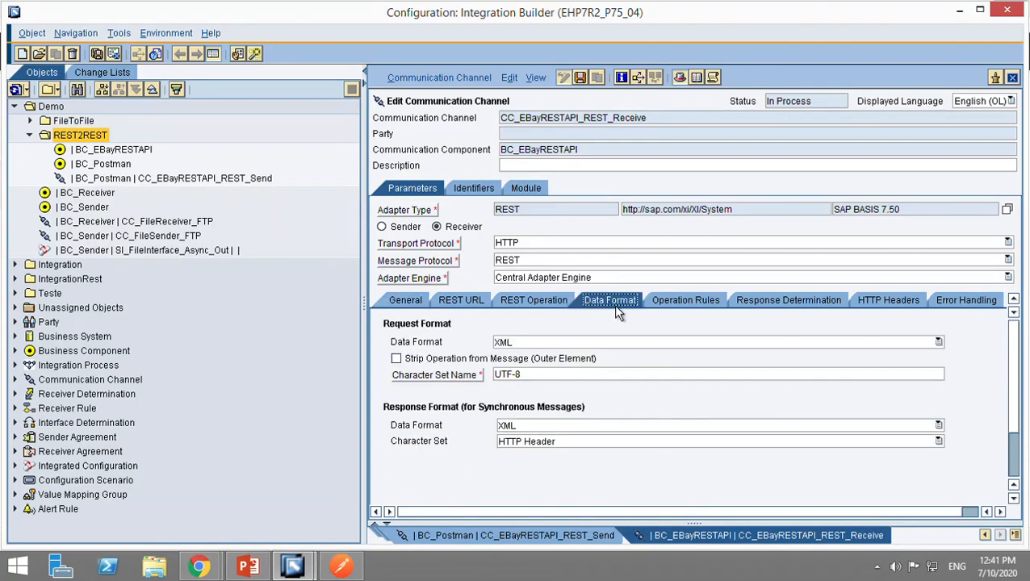
left_click(573, 305)
left_click(584, 344)
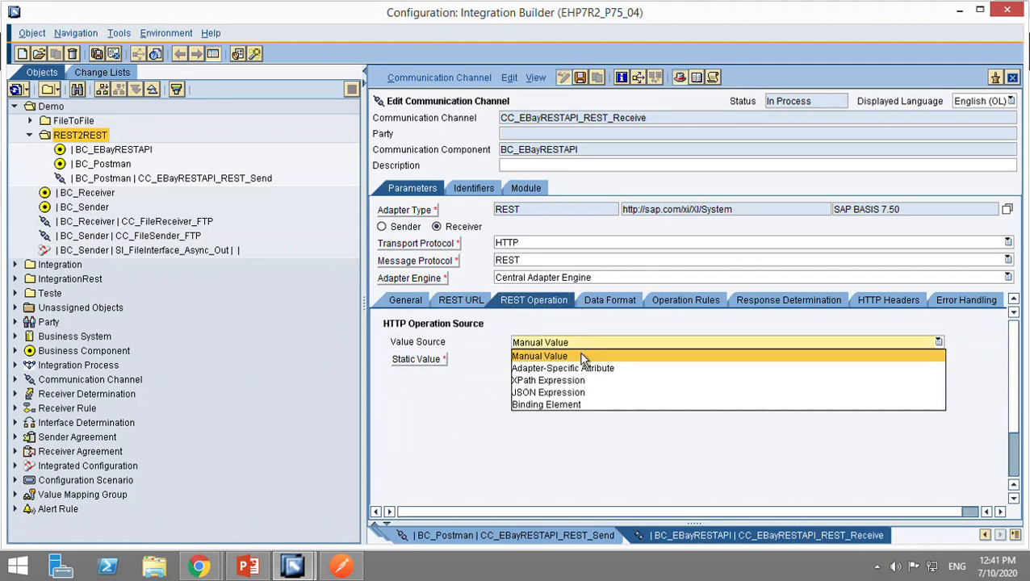
left_click(577, 359)
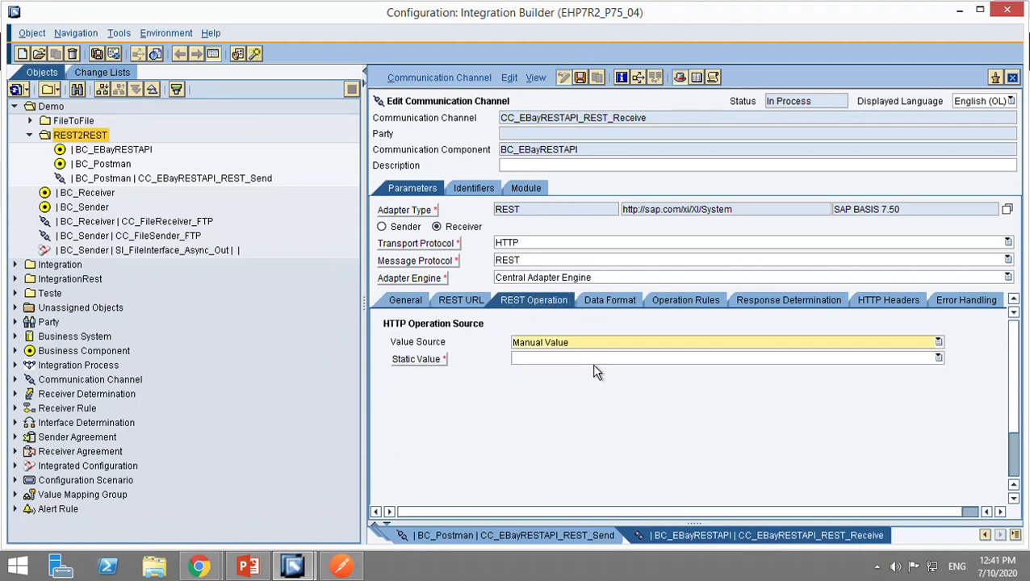
left_click(591, 362)
left_click(573, 378)
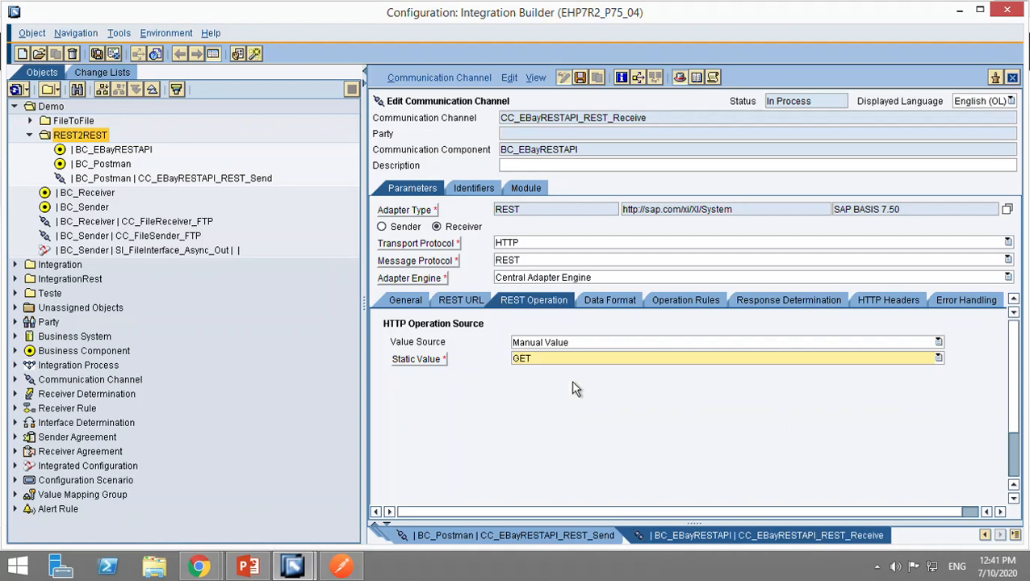
left_click(464, 311)
left_click(511, 324)
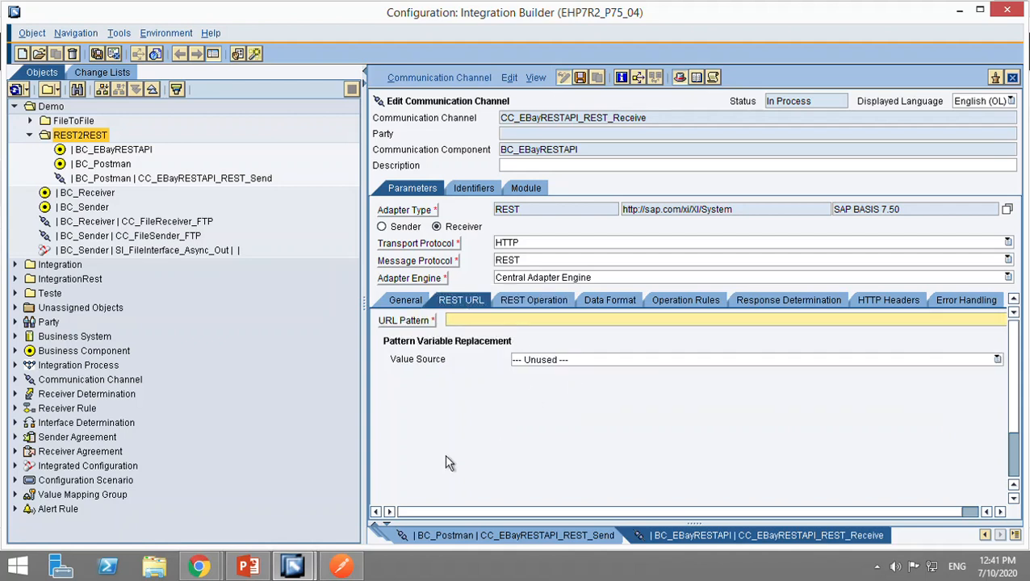
left_click(359, 568)
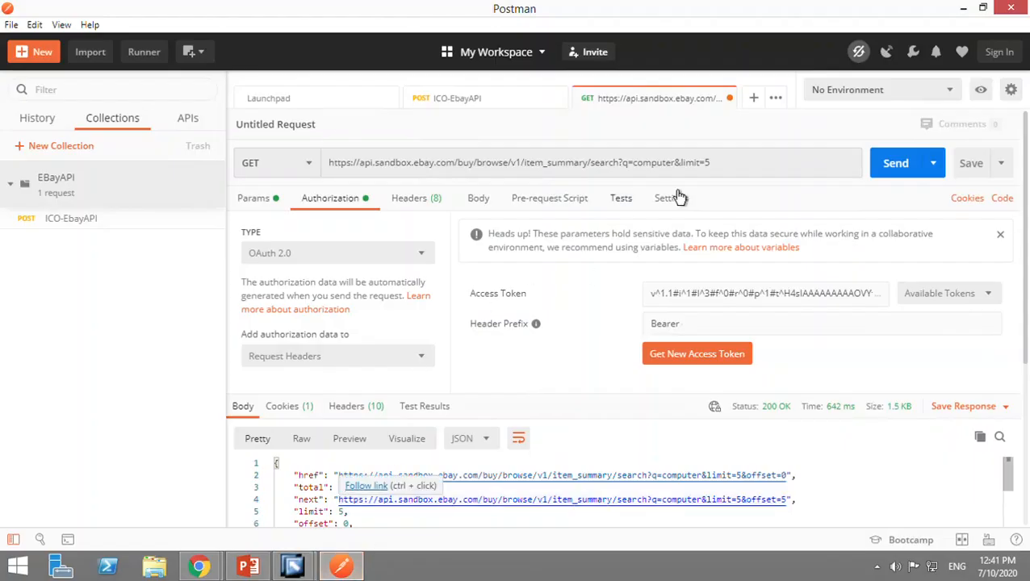
triple_click(727, 170)
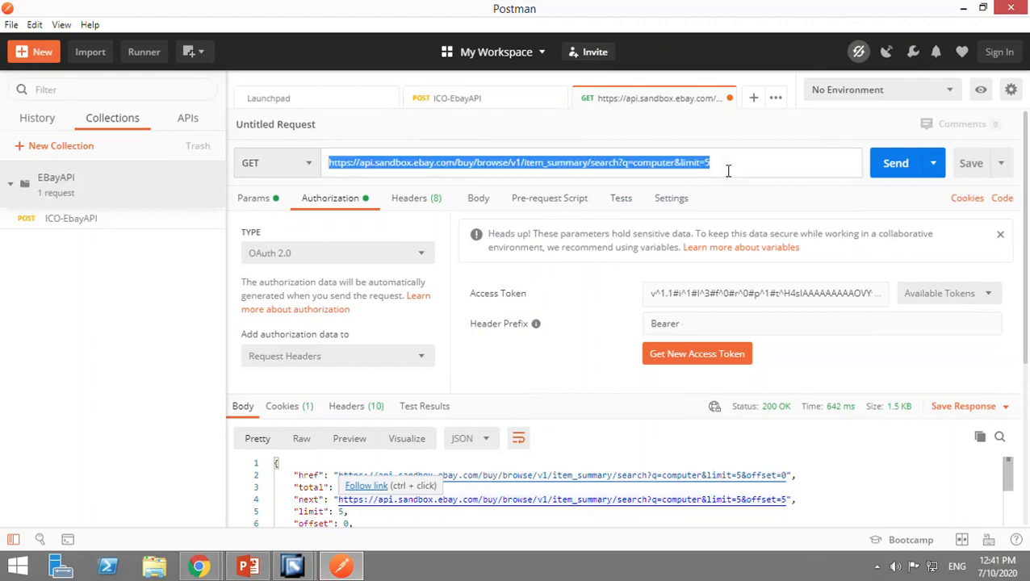
key("ctrl+c")
key("alt+Tab")
key("ctrl+v")
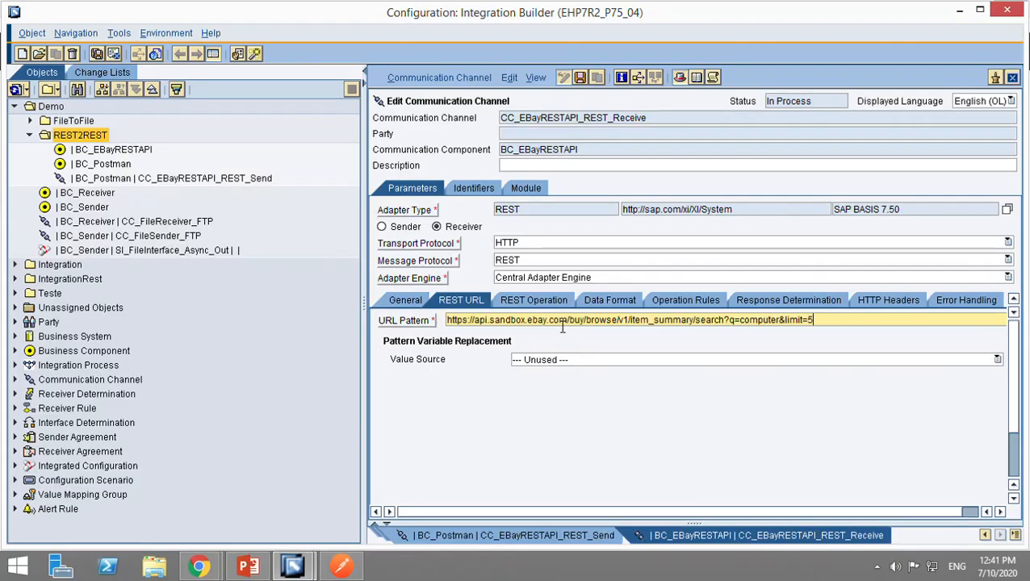
Step: Keep the request data format as XML and set the response data format to JSON
left_click(686, 301)
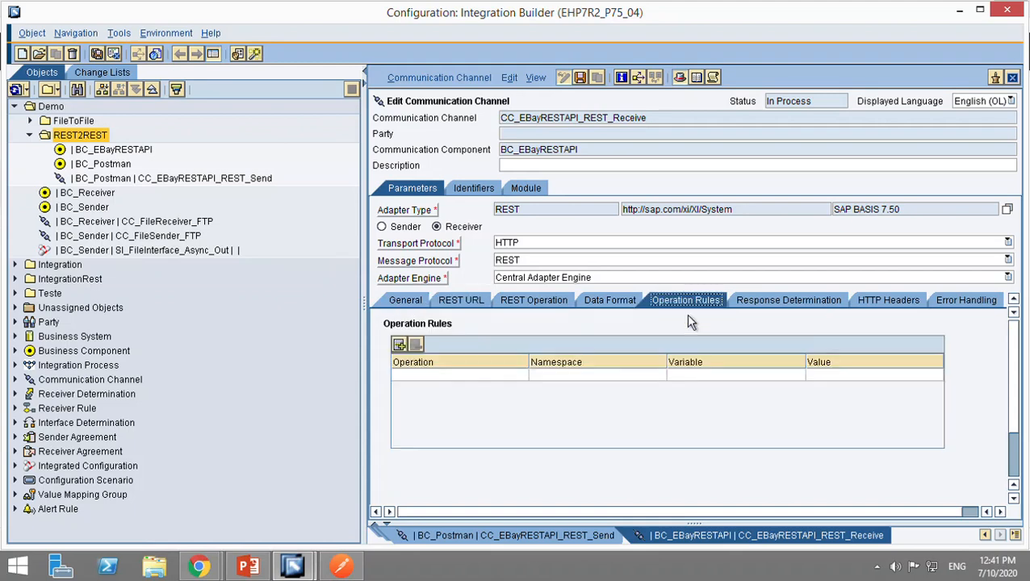
left_click(608, 311)
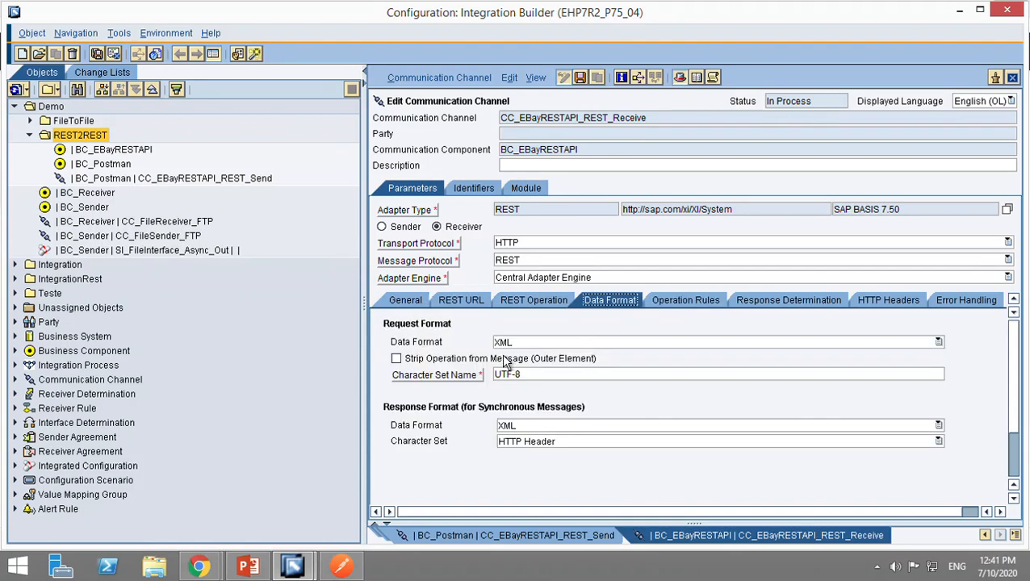
left_click(619, 345)
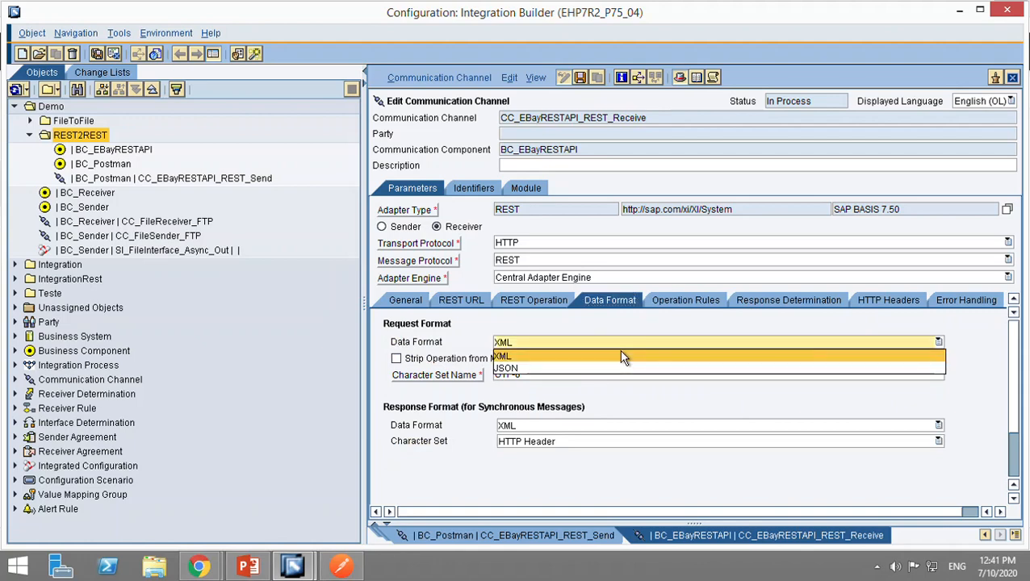
left_click(622, 355)
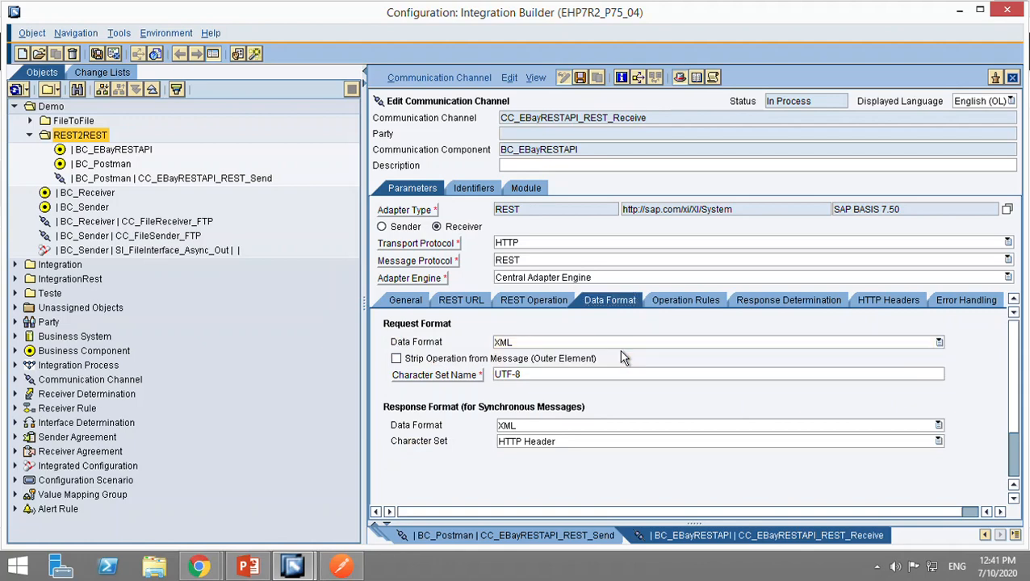
left_click(590, 427)
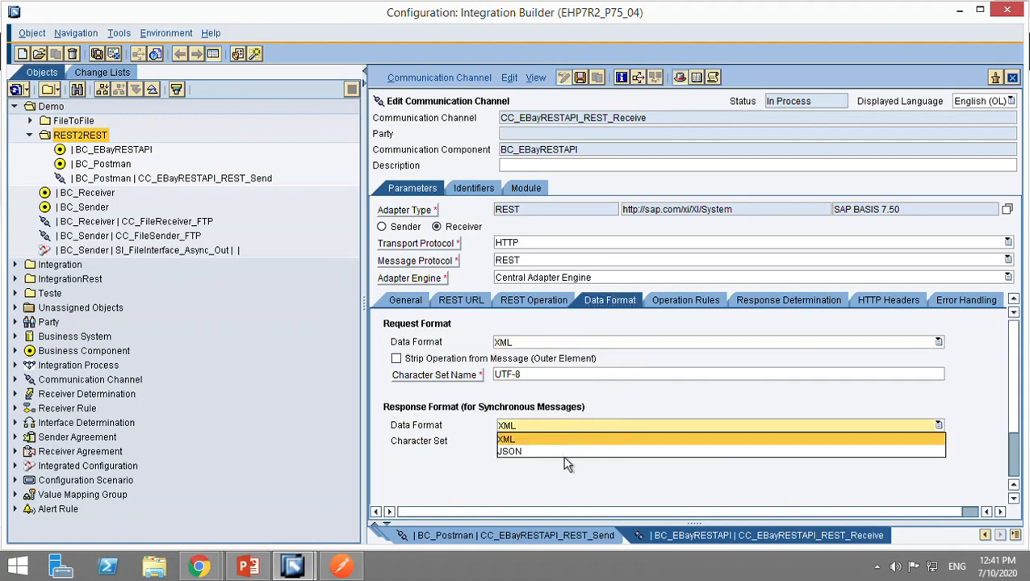
left_click(567, 452)
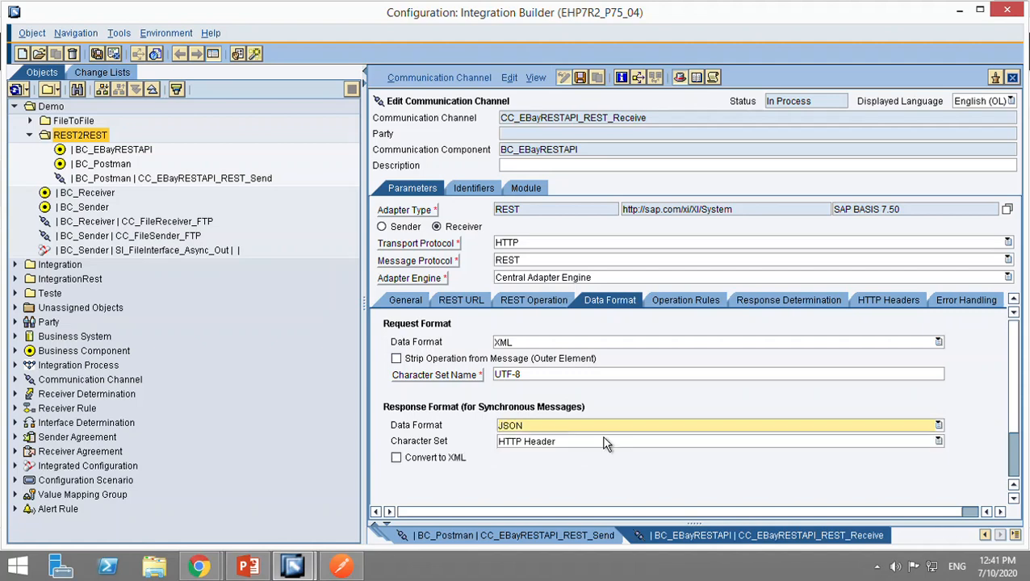
Step: Add an Authorization HTTP header with the value prefix Bearer, copied from the eBay request's header prefix in Postman
left_click(707, 302)
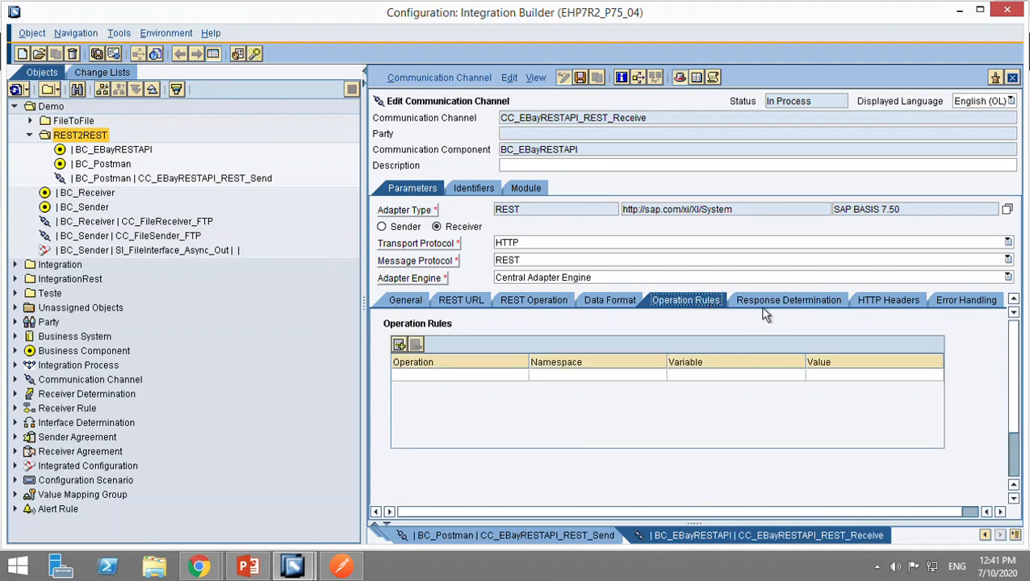
left_click(903, 302)
left_click(545, 376)
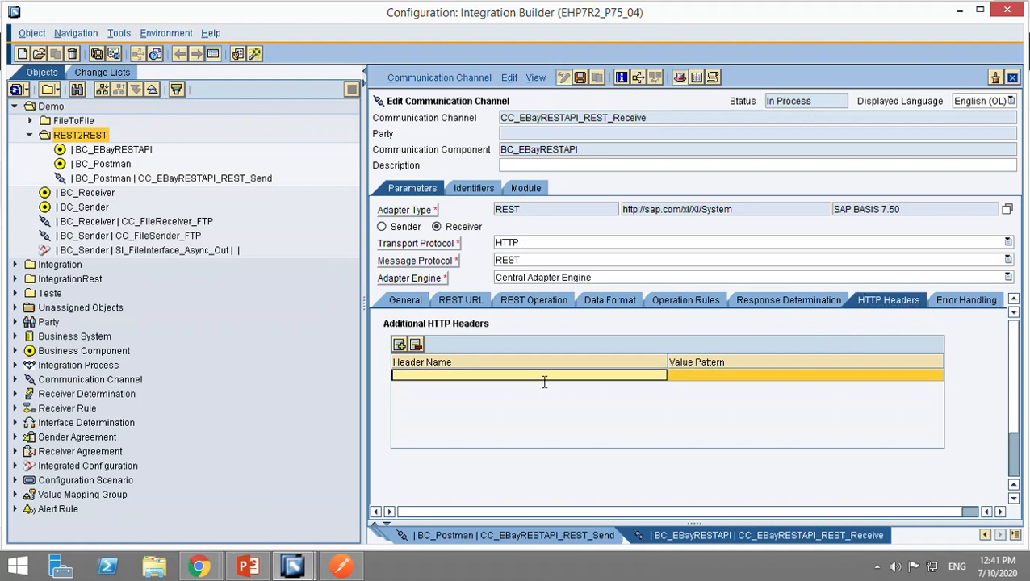
type("Authorization")
key("alt+Tab")
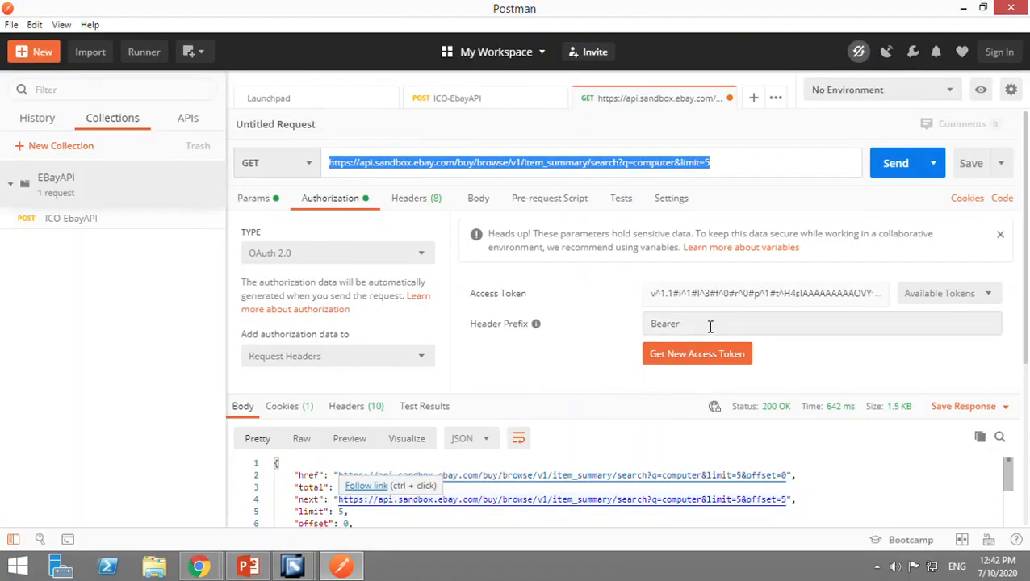
double_click(710, 325)
key("alt+Tab")
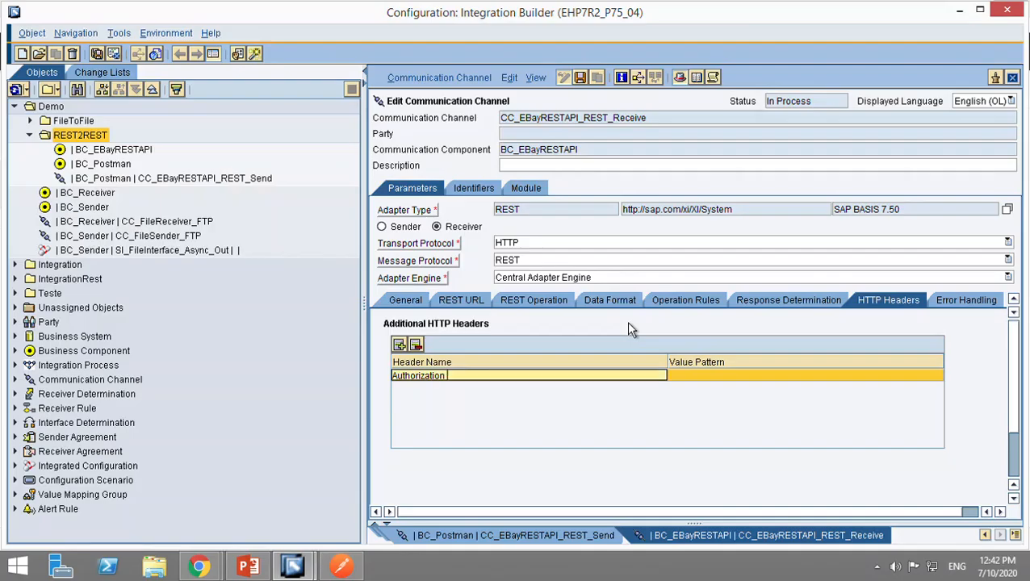
left_click(711, 381)
key("ctrl+v")
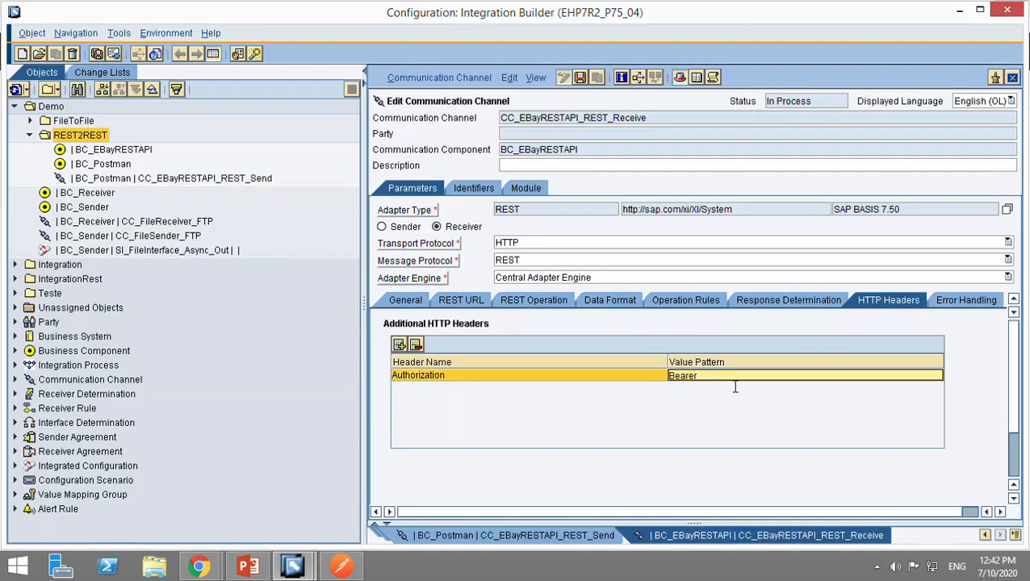
Step: Append the OAuth access token, copied from Postman, after Bearer in the Authorization header's value pattern
key("alt+Tab")
left_click(750, 296)
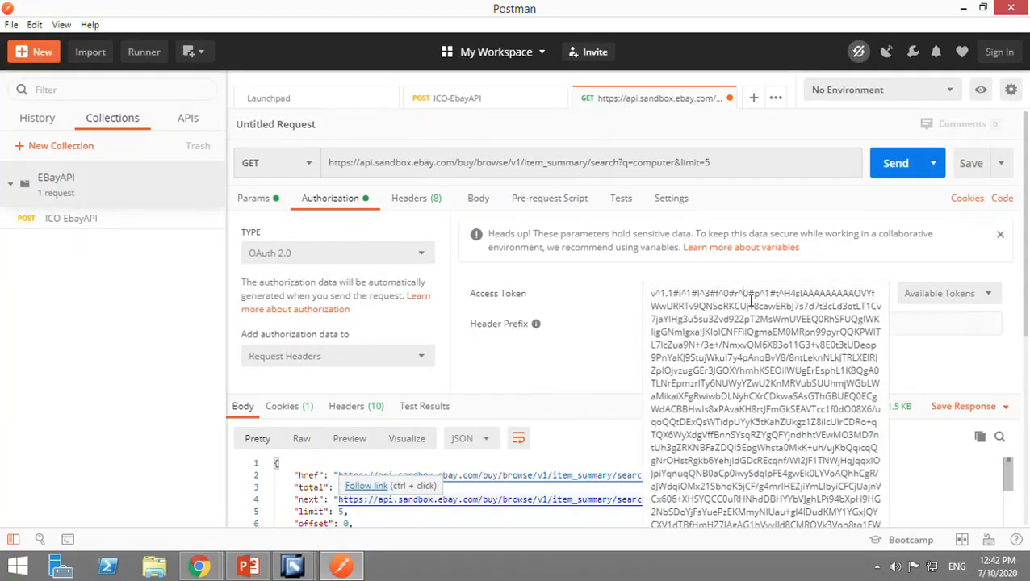
key("ctrl+a")
key("alt+Tab")
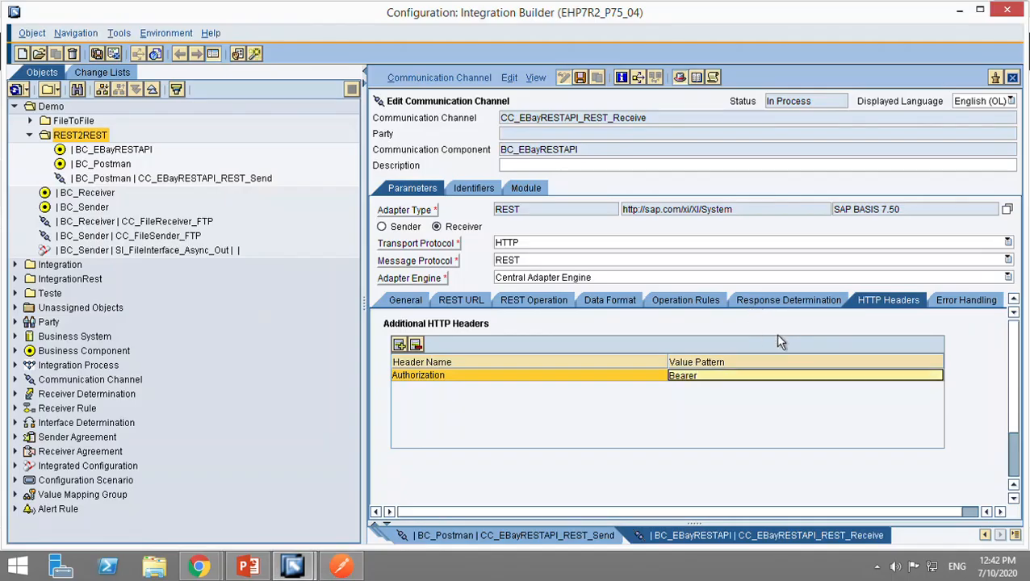
key("ctrl+v")
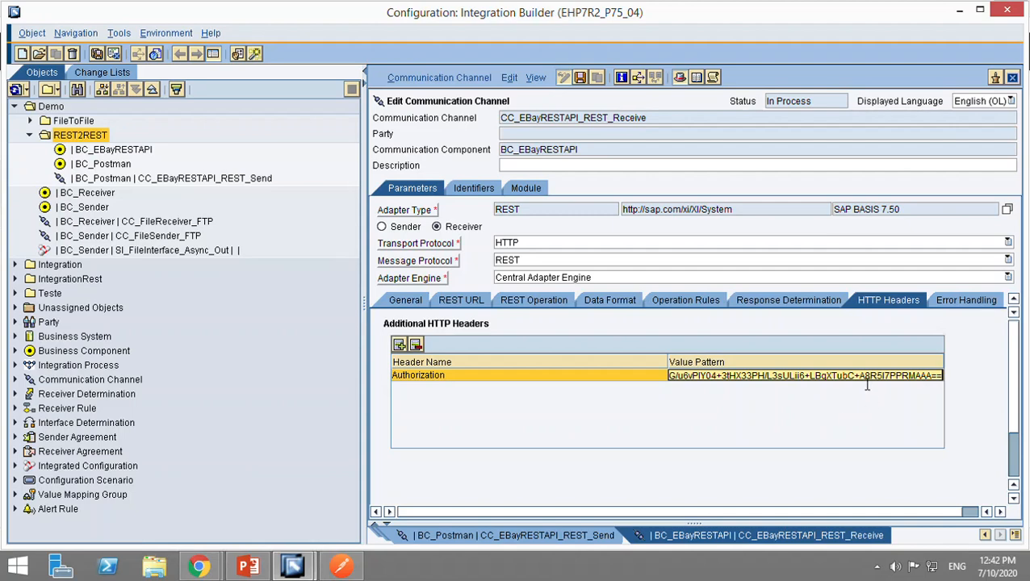
left_click_drag(859, 379, 630, 371)
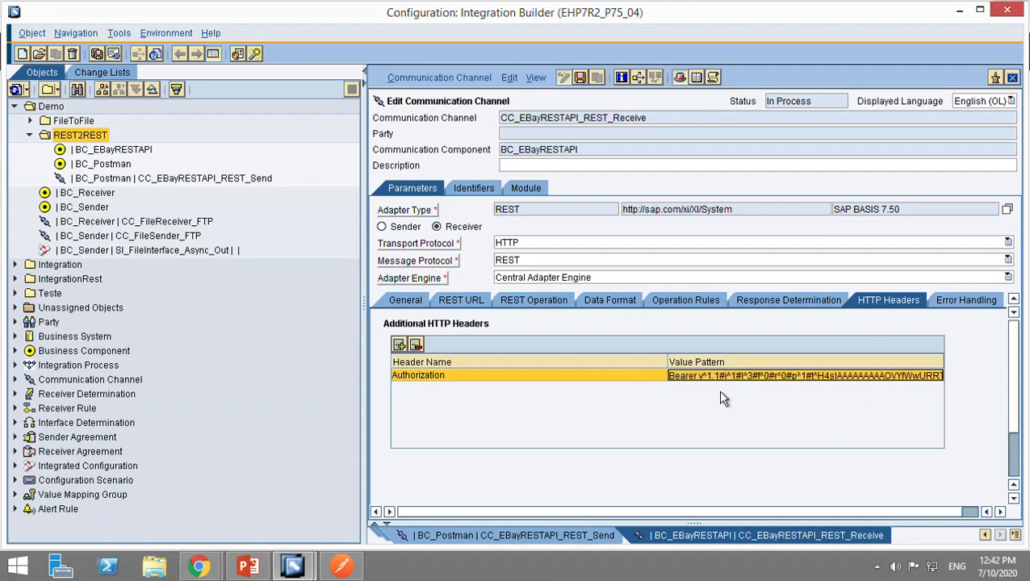
Step: Switch to Postman to check the eBay request's headers, and return to the Integration Builder
key("alt+Tab")
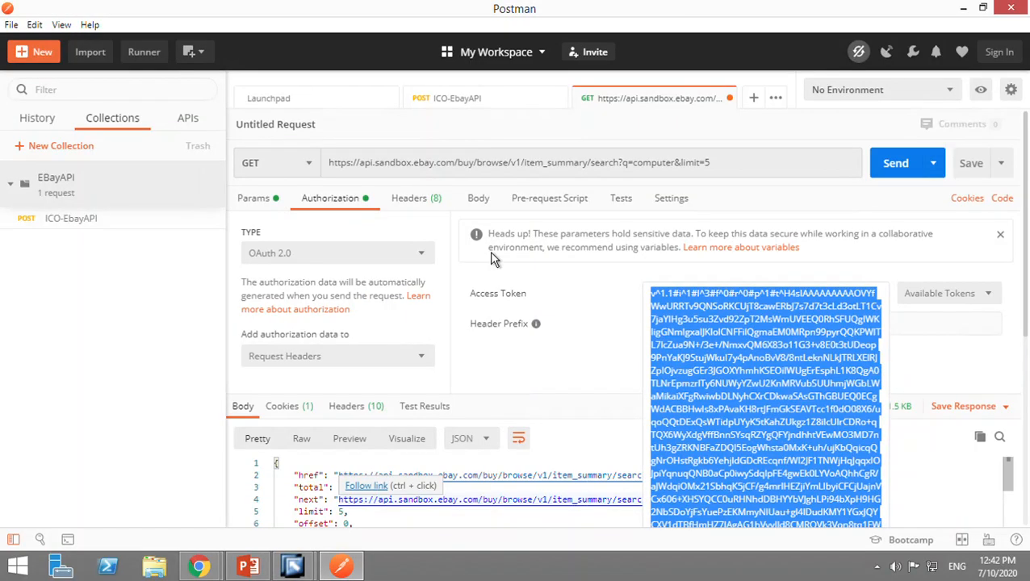
left_click(417, 208)
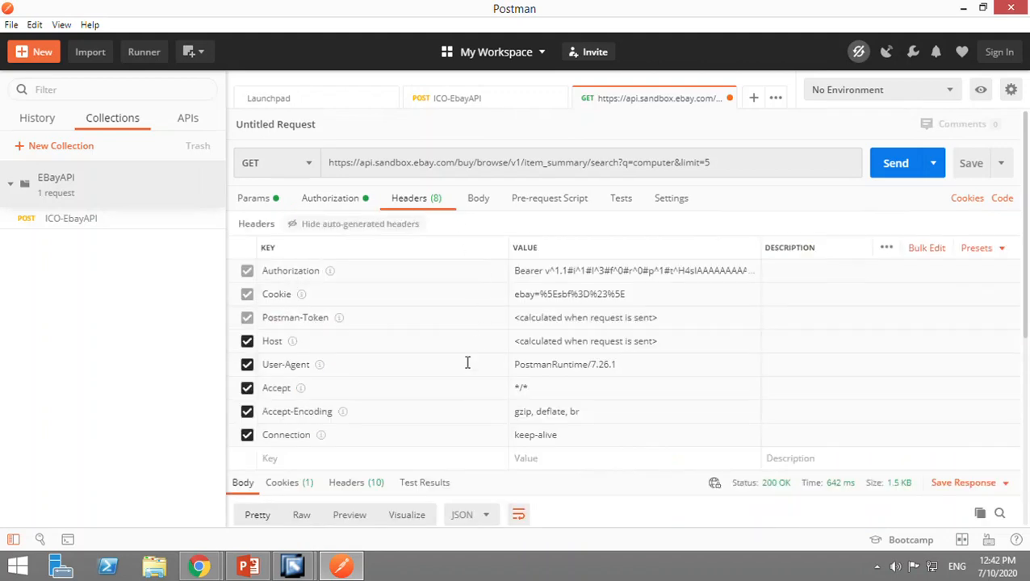
scroll(468, 363, "down", 2)
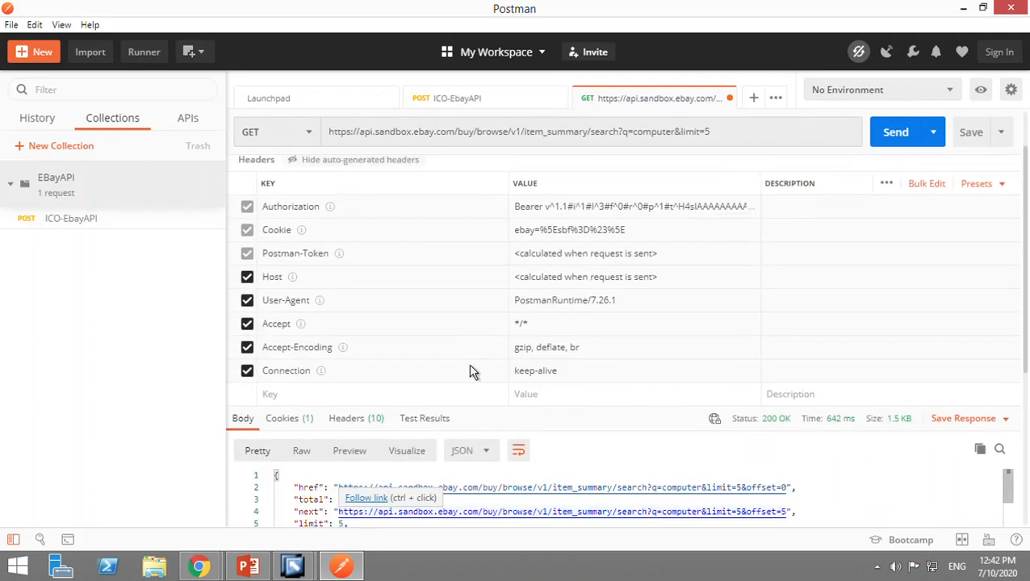
scroll(472, 371, "up", 2)
key("alt+Tab")
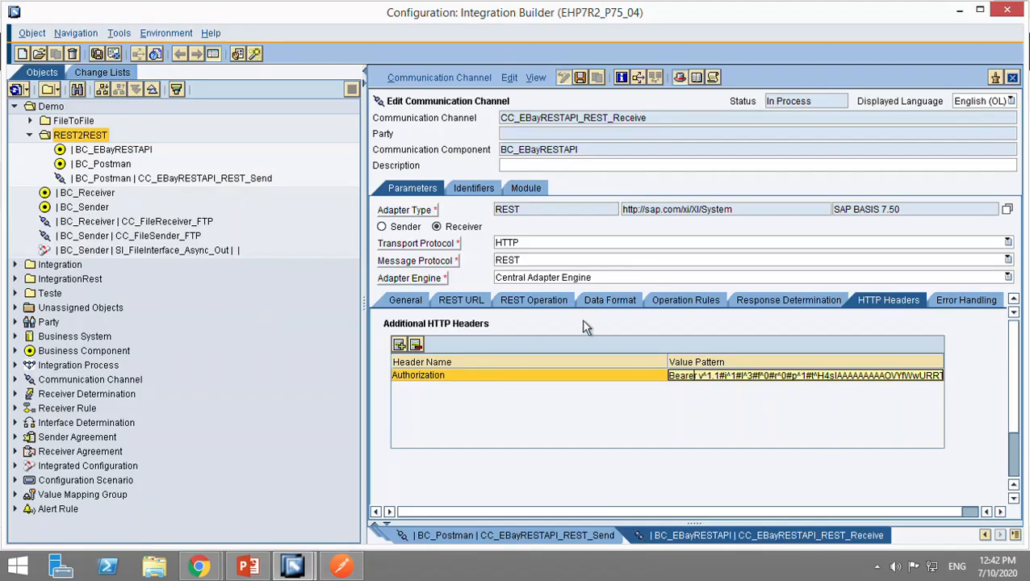
Step: Review the receiver channel's error handling, HTTP headers, response determination, operation rules, data format, REST operation and URL settings
left_click(964, 308)
left_click(883, 313)
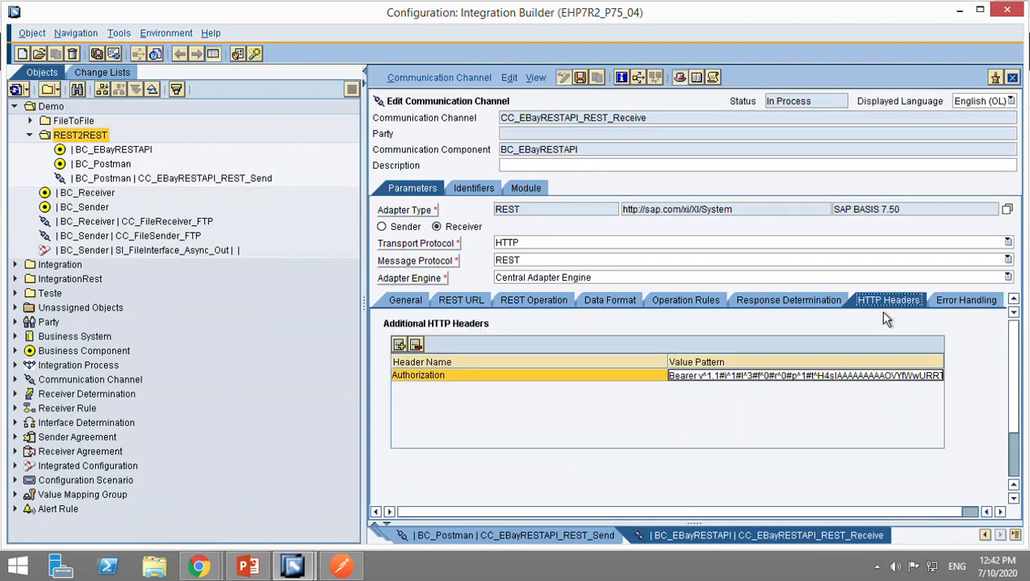
left_click(972, 305)
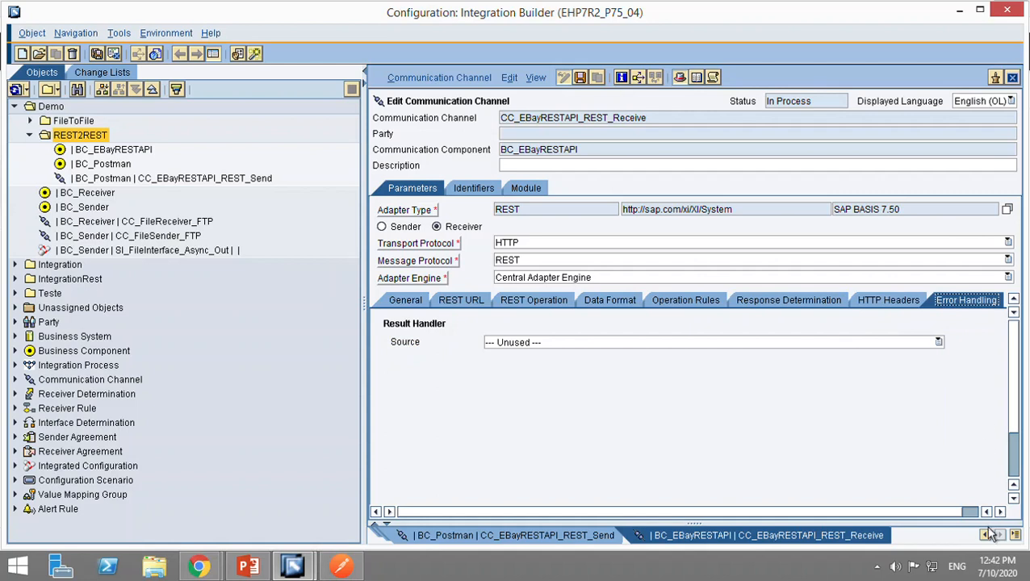
left_click(901, 306)
left_click(822, 304)
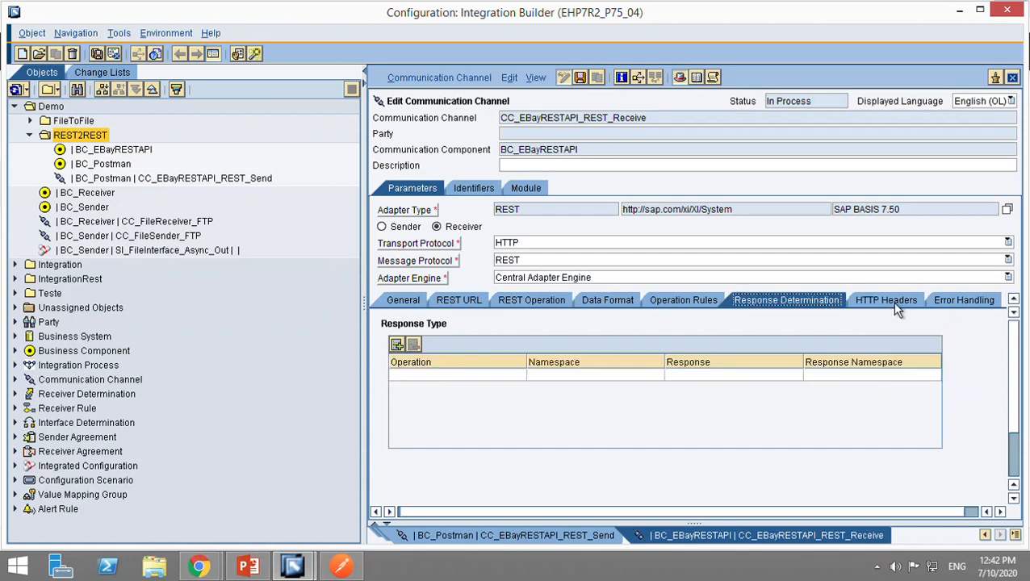
left_click(869, 306)
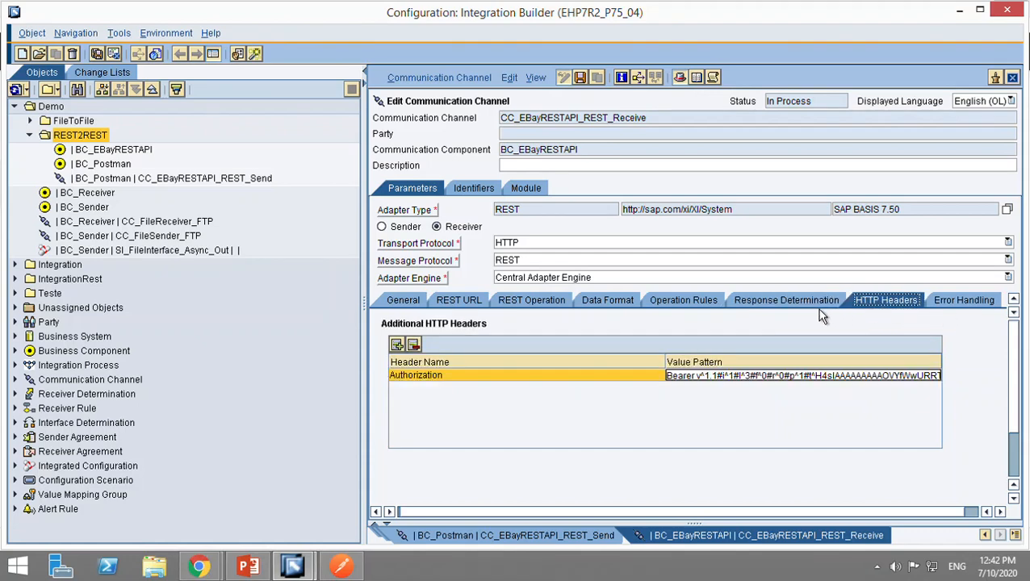
left_click(775, 303)
left_click(706, 312)
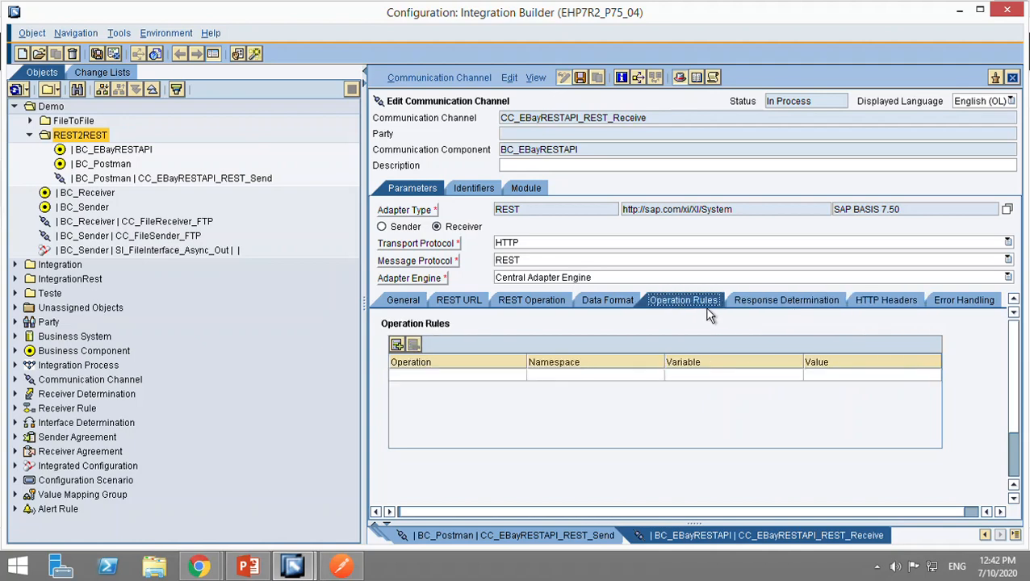
left_click(613, 310)
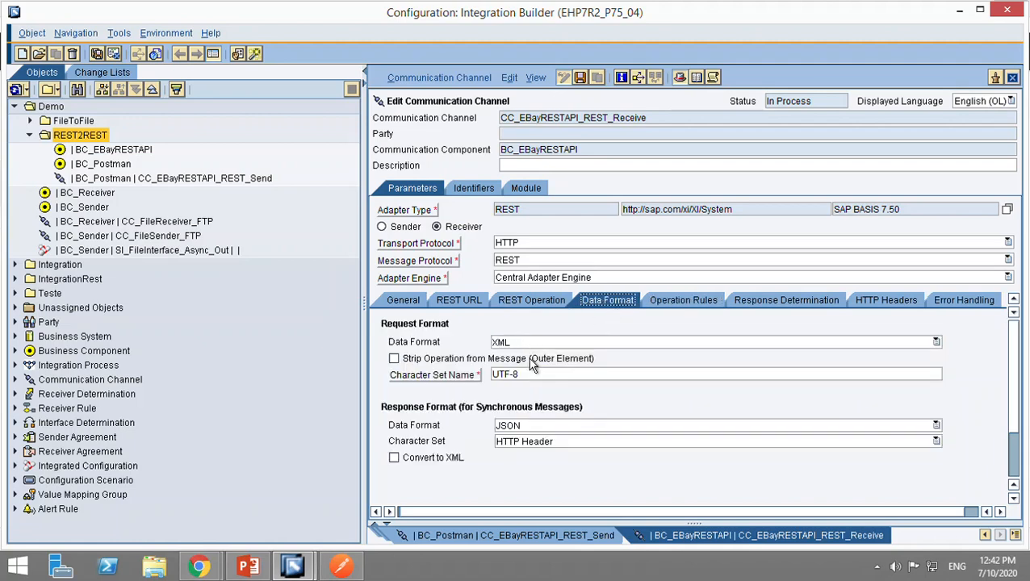
left_click(534, 313)
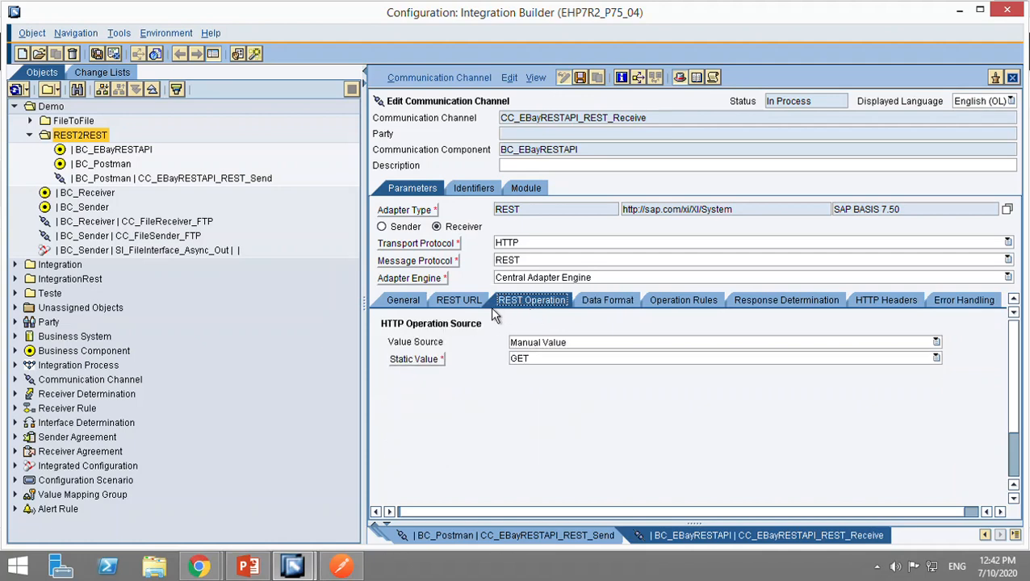
left_click(458, 307)
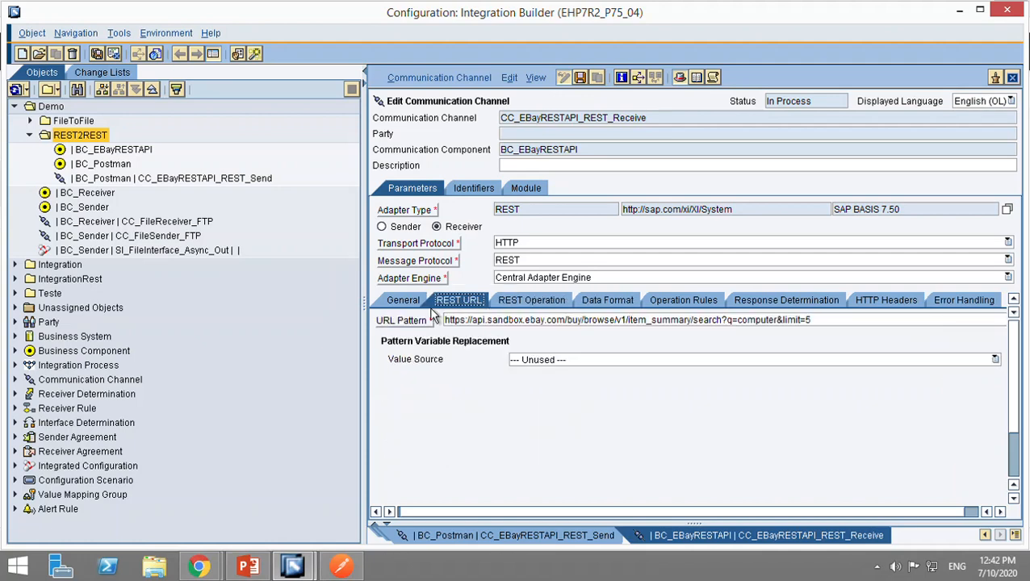
Step: Check the receiver channel's general proxy, authentication and timeout settings, and save and activate CC_EBayRESTAPI_REST_Receive
left_click(425, 313)
scroll(481, 415, "down", 3)
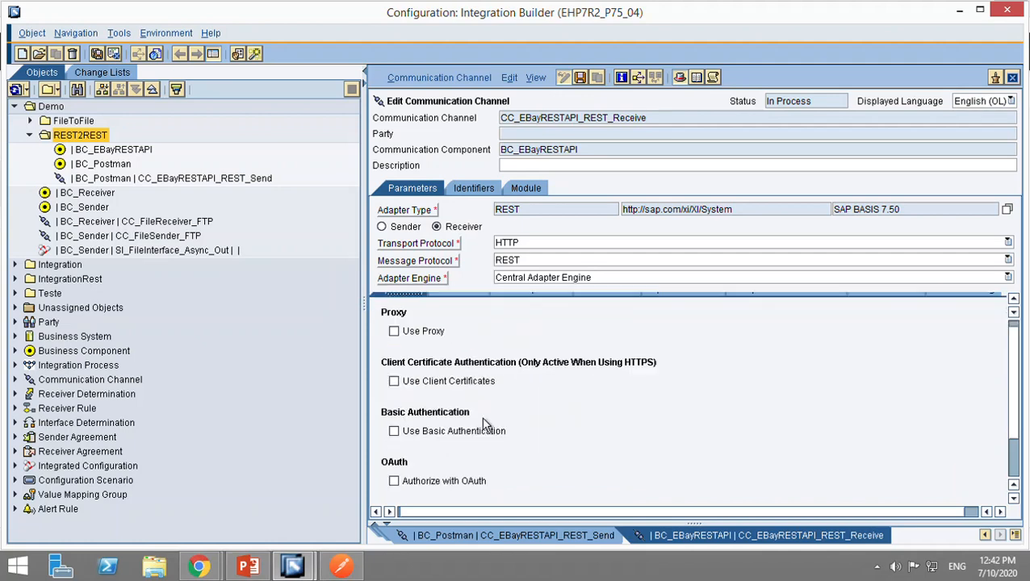
scroll(484, 424, "down", 1)
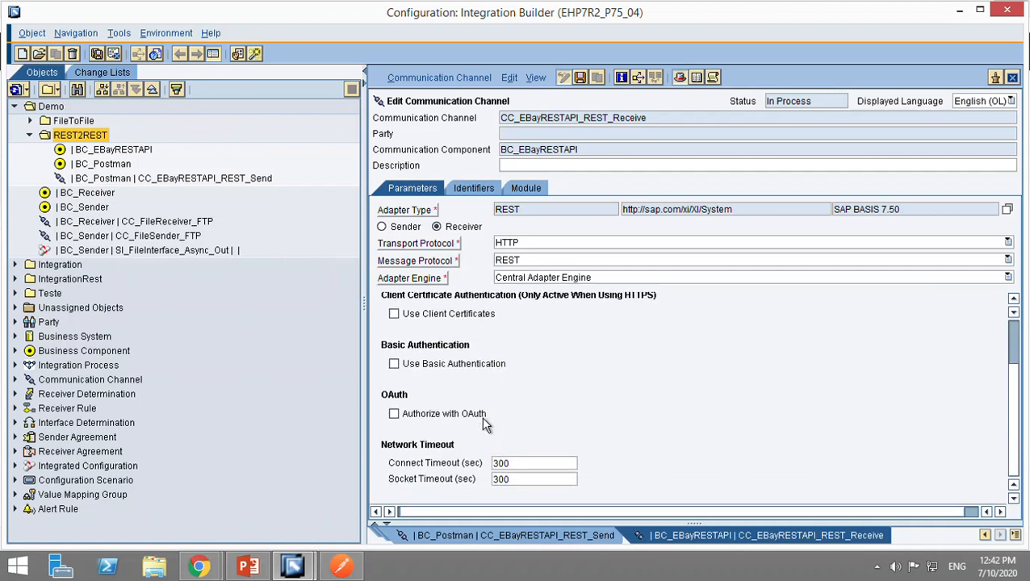
scroll(485, 424, "up", 3)
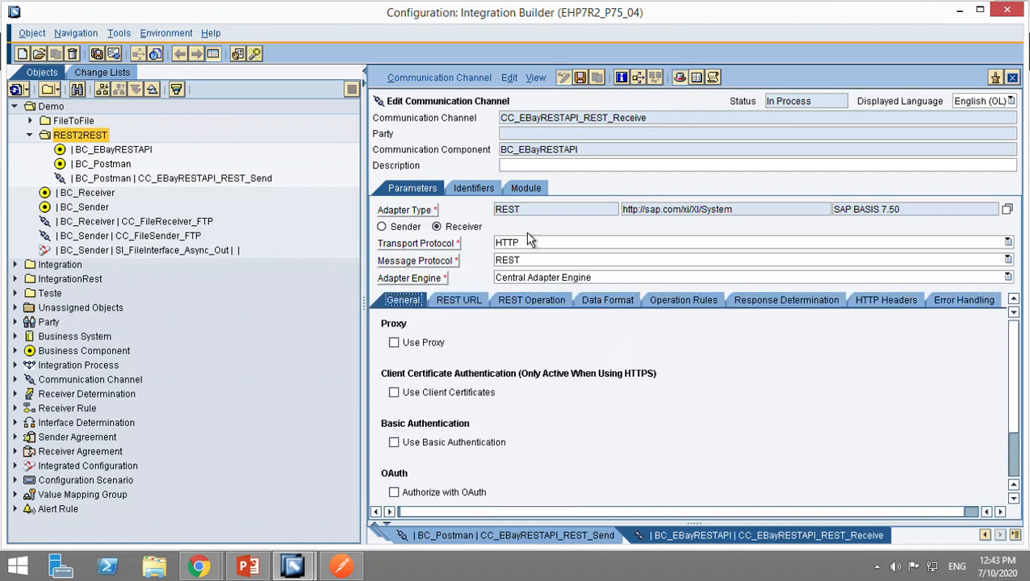
left_click(581, 79)
left_click(437, 79)
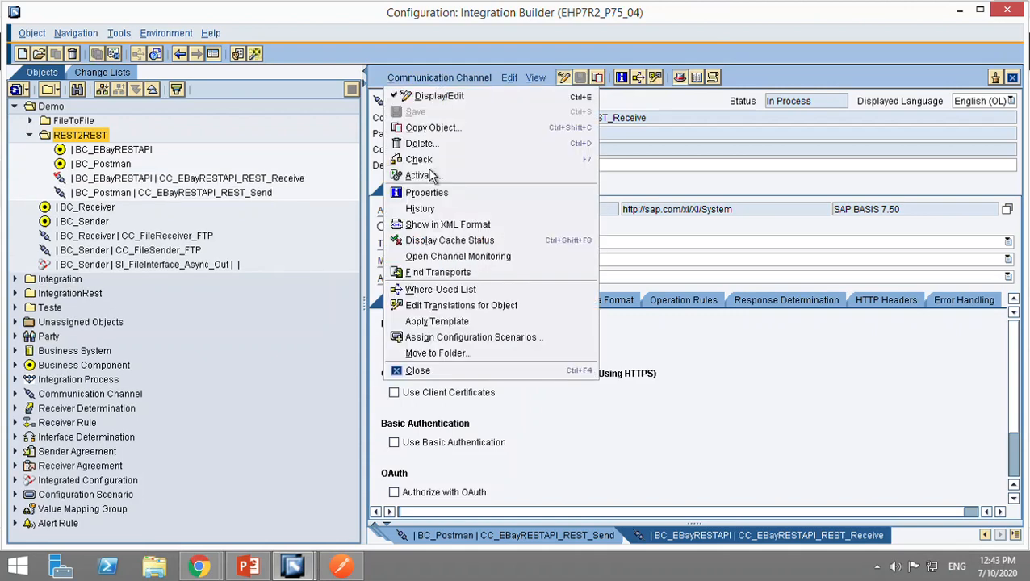
left_click(428, 175)
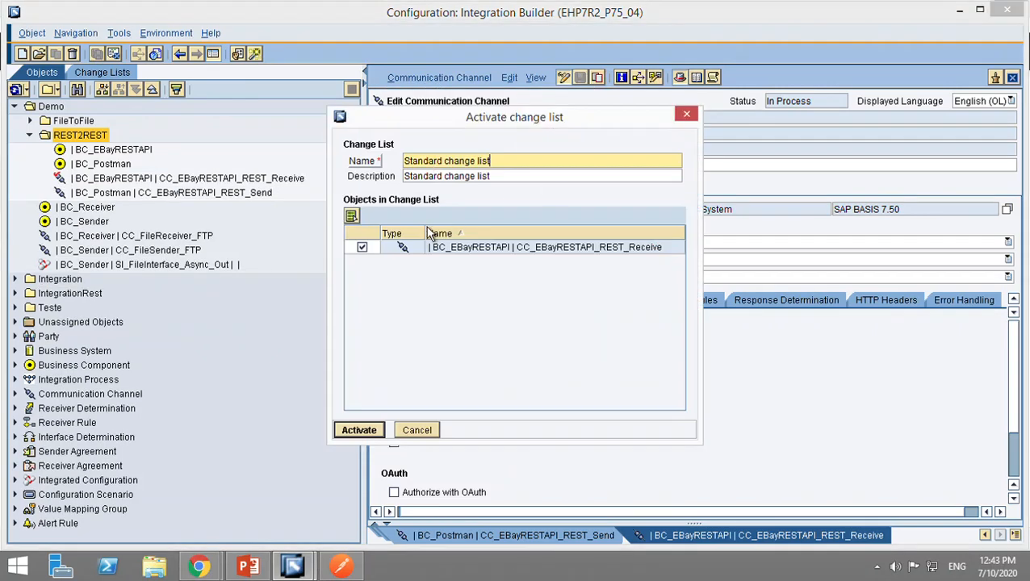
left_click(363, 436)
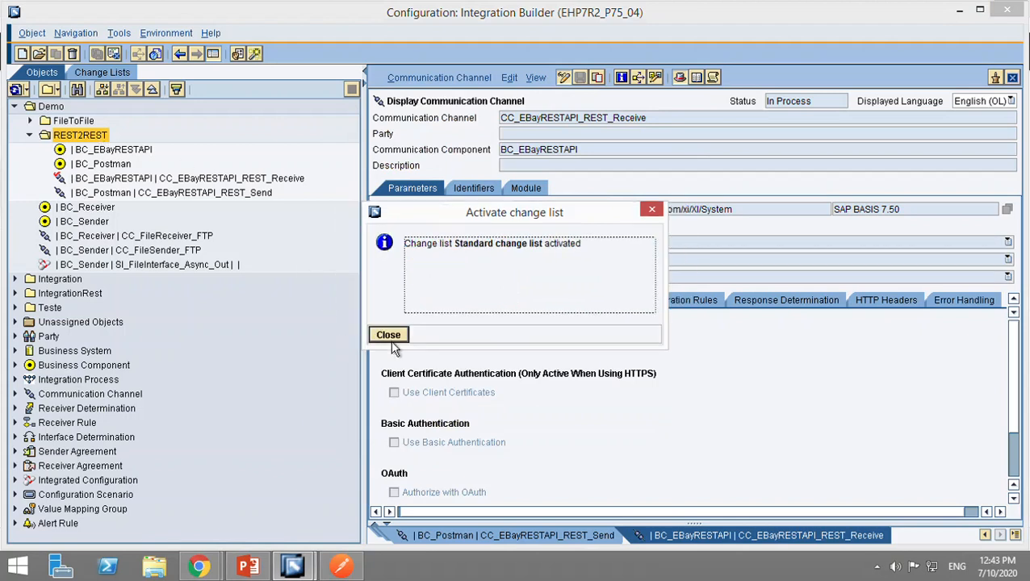
left_click(388, 335)
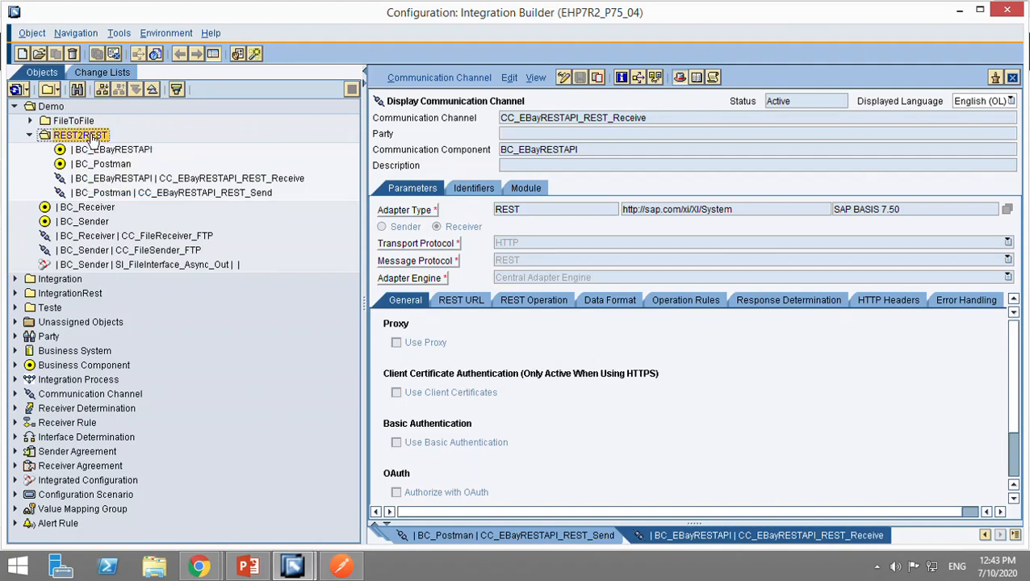
Step: Start a new integrated configuration in the REST2REST folder with BC_Postman as the sender communication component
key("ctrl+n")
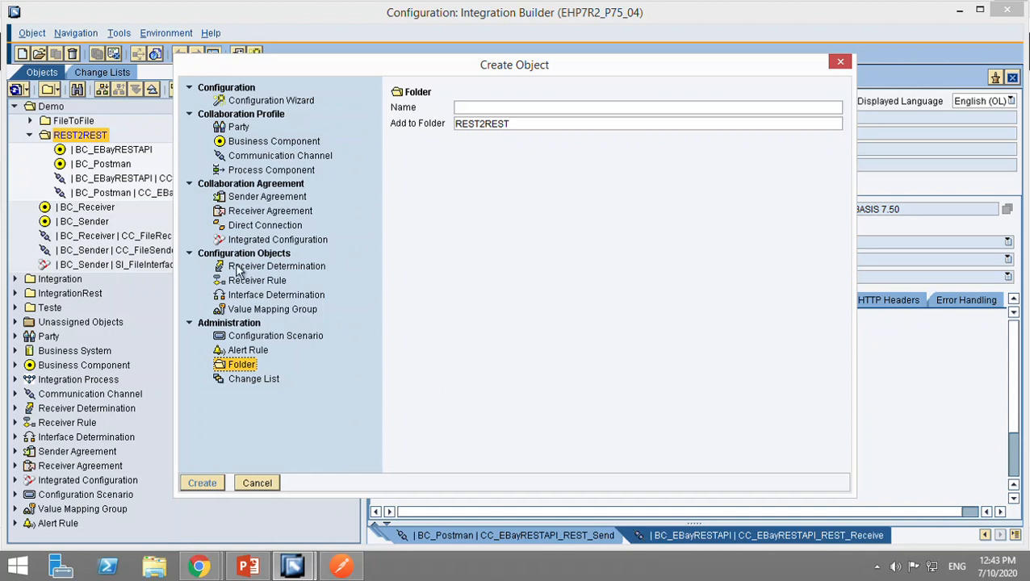
left_click(274, 239)
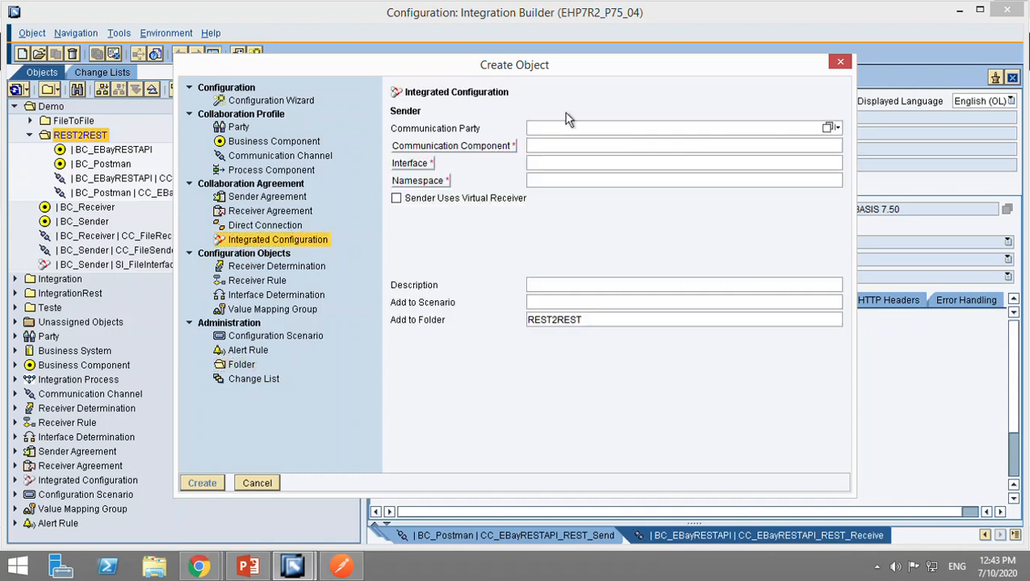
left_click(595, 147)
type("BC")
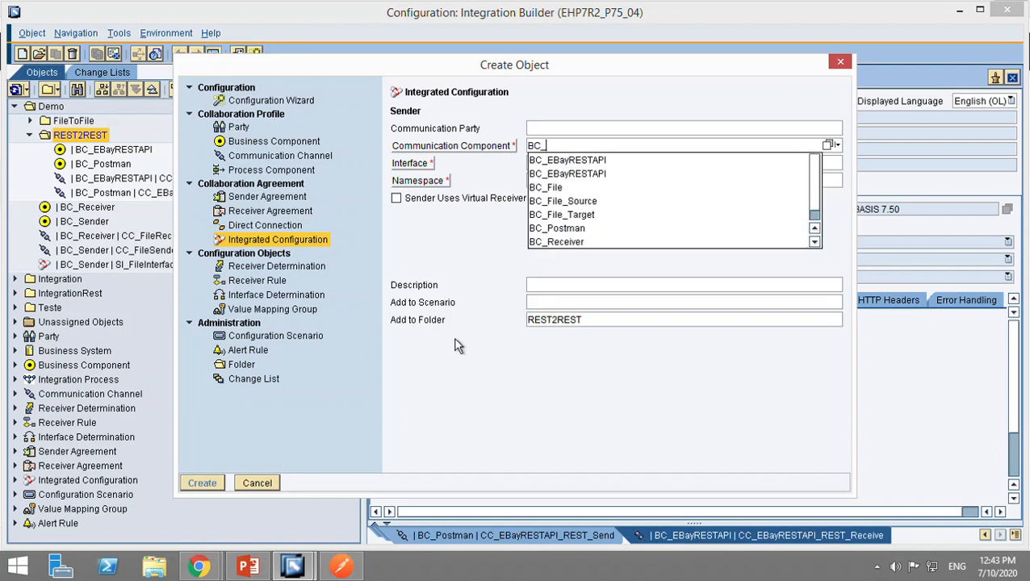
type("_POST")
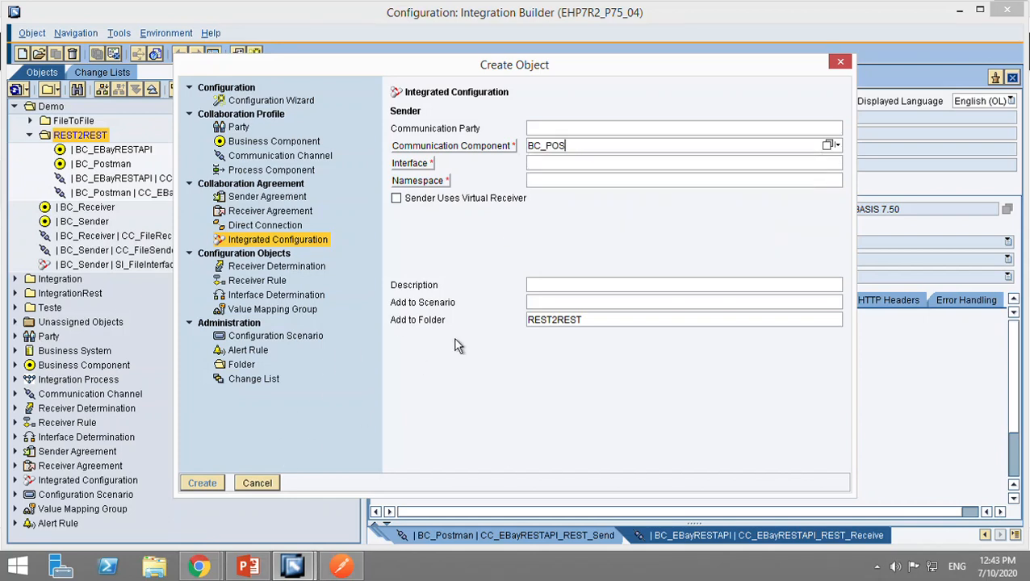
key("BackSpace")
key("BackSpace")
key("Down")
key("Return")
key("Tab")
Step: Copy the sender interface name from the PowerPoint object list and enter the interface as SI_EbayRESTAPI_Sync_In, dropping the Dummy suffix
left_click(248, 566)
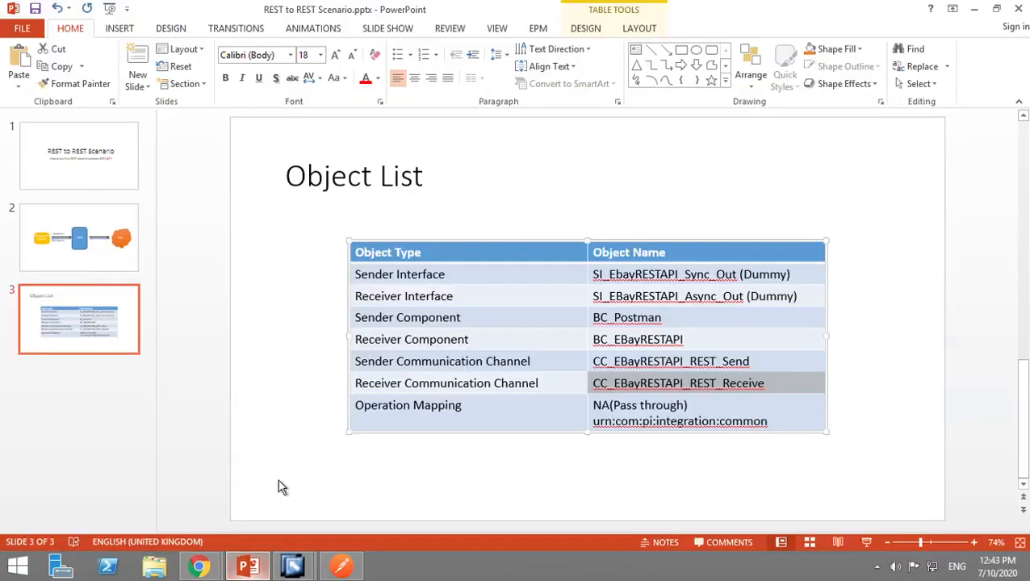
left_click(600, 285)
key("alt+Tab")
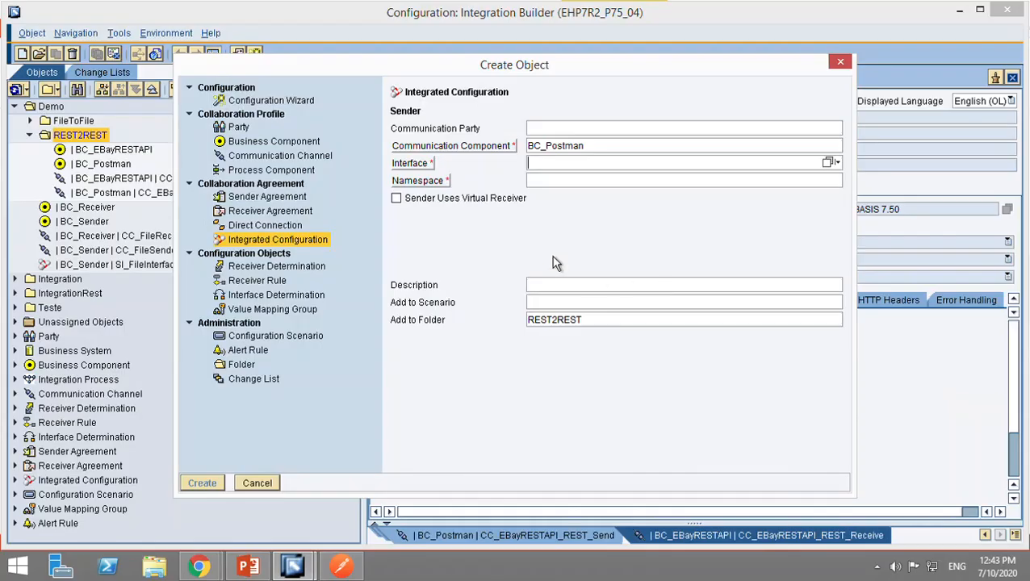
type("SI_EbayRESTAPI_Sync_Out (Dummy)")
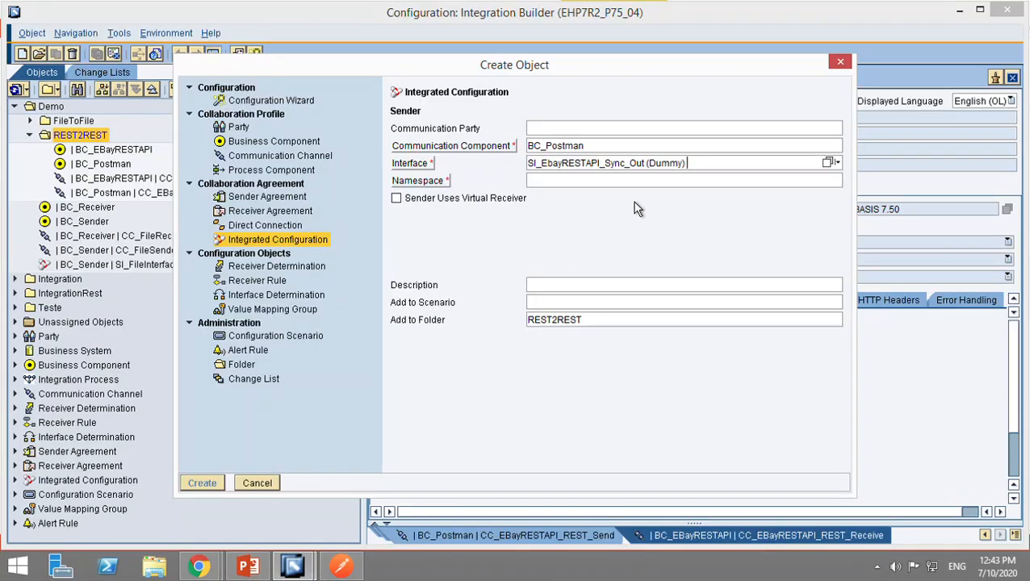
key("BackSpace")
key("BackSpace")
key("BackSpace")
key("BackSpace")
key("BackSpace")
key("BackSpace")
key("BackSpace")
key("BackSpace")
key("Tab")
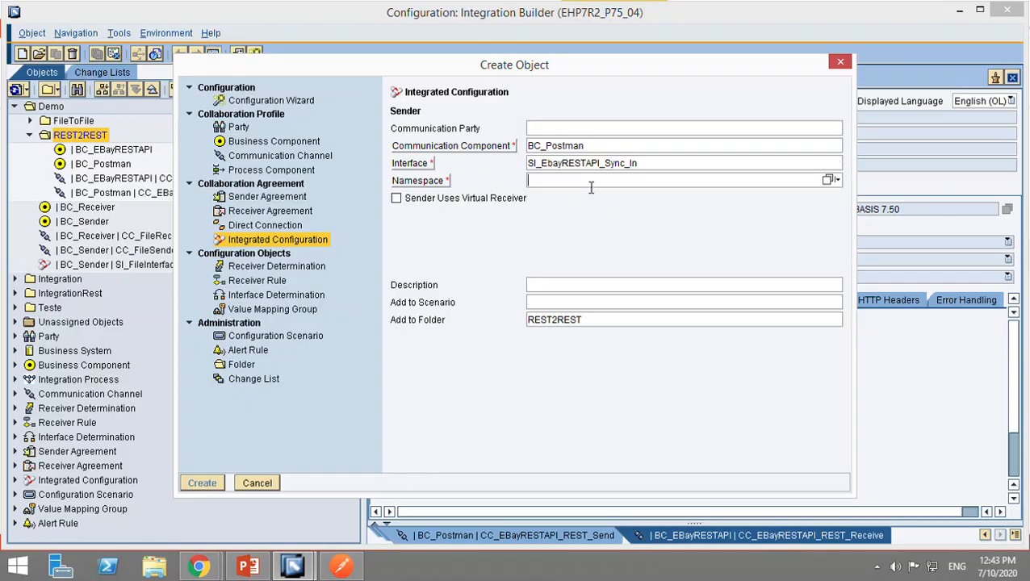
Step: Copy the namespace urn:com:pi:integration:common from the PowerPoint object list into the integrated configuration's namespace
key("alt+Tab")
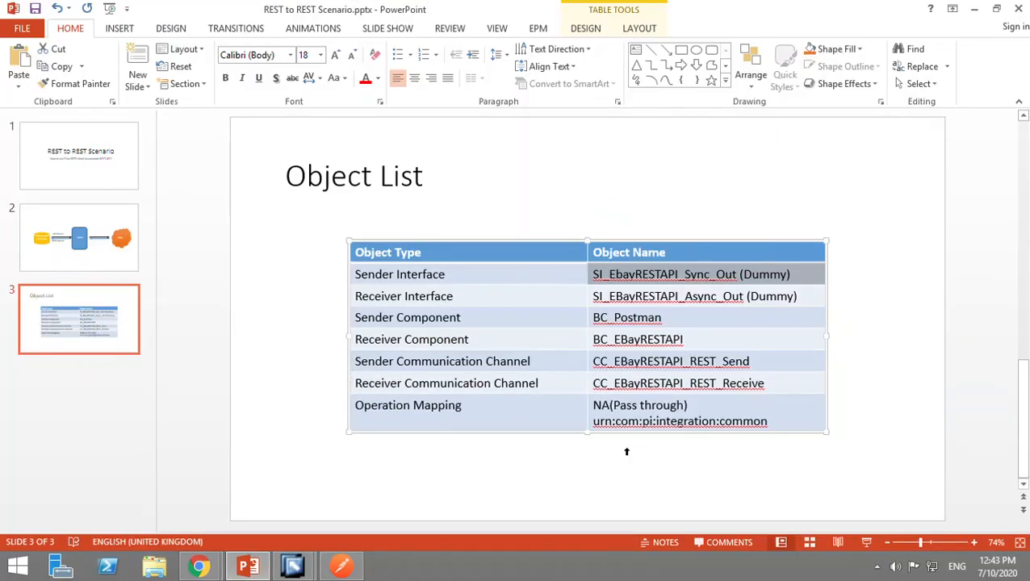
left_click_drag(601, 430, 773, 431)
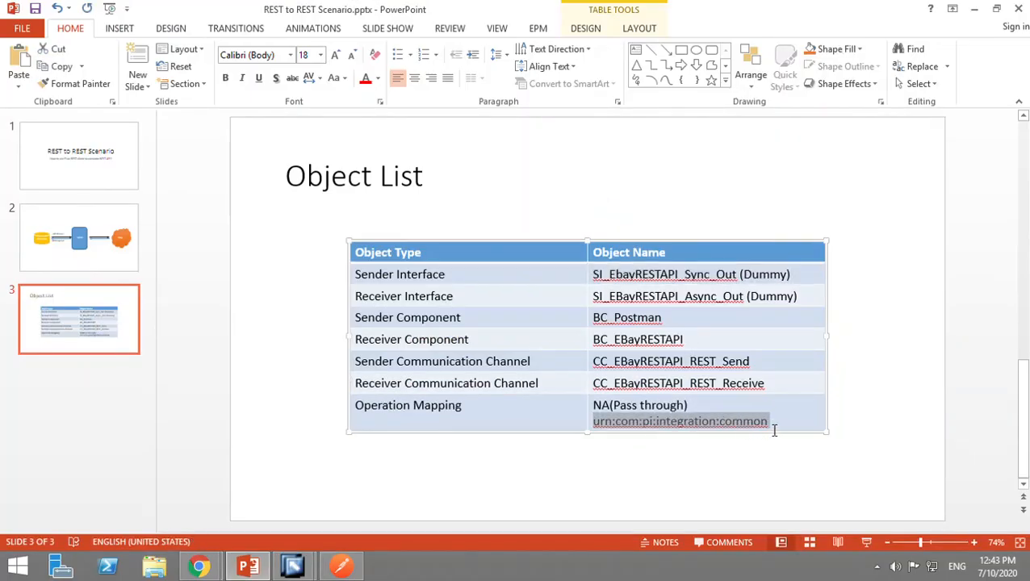
key("ctrl+c")
key("alt+Tab")
key("ctrl+v")
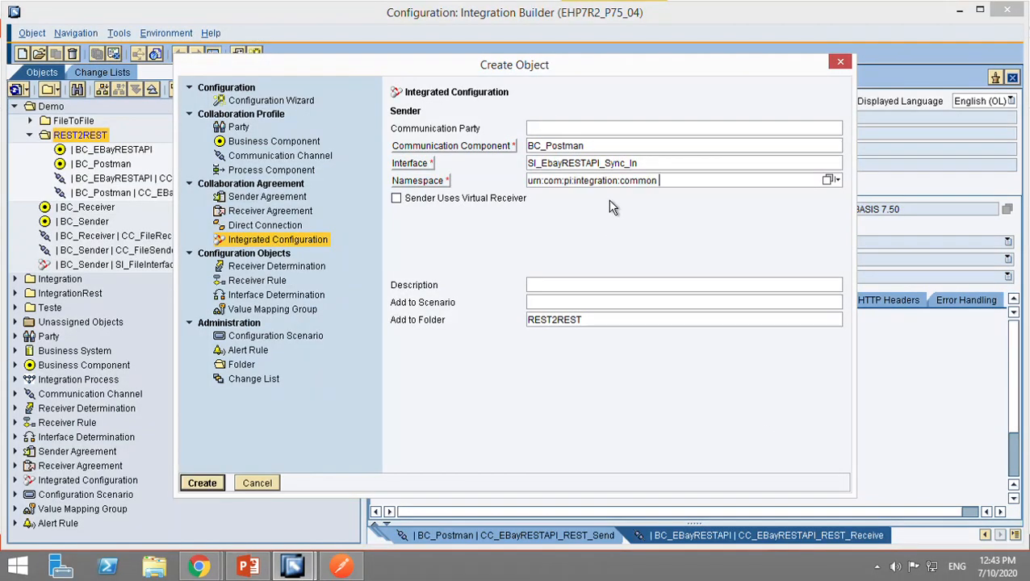
Step: Correct the sender interface to SI_EbayRESTAPI_Sync_Out and create the integrated configuration
left_click(650, 163)
key("BackSpace")
left_click(211, 486)
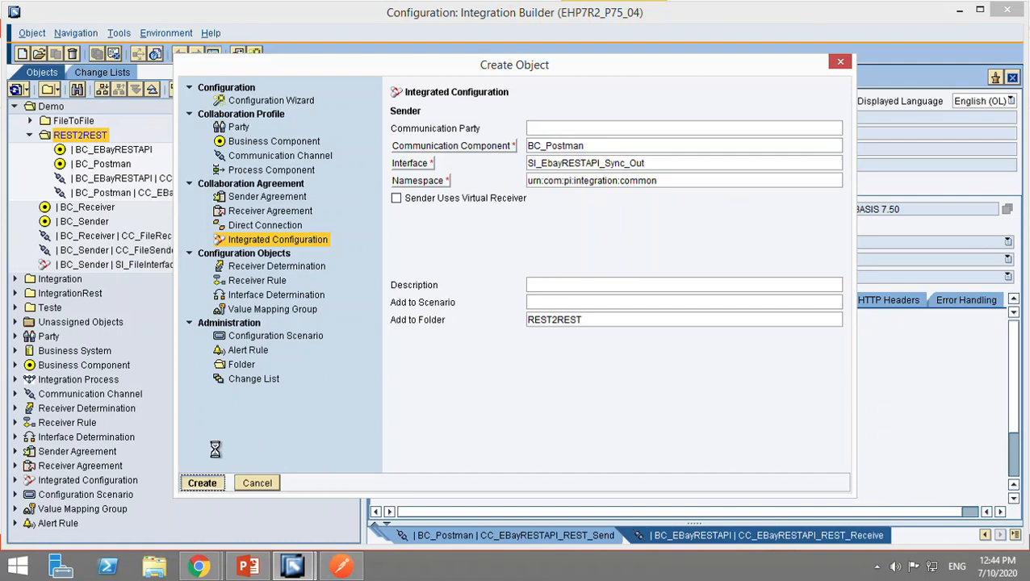
left_click(207, 486)
Step: Open the BC_EBayRESTAPI component for editing and rename its inbound interface to SI_EBayRESTAPI_Async_In
double_click(119, 165)
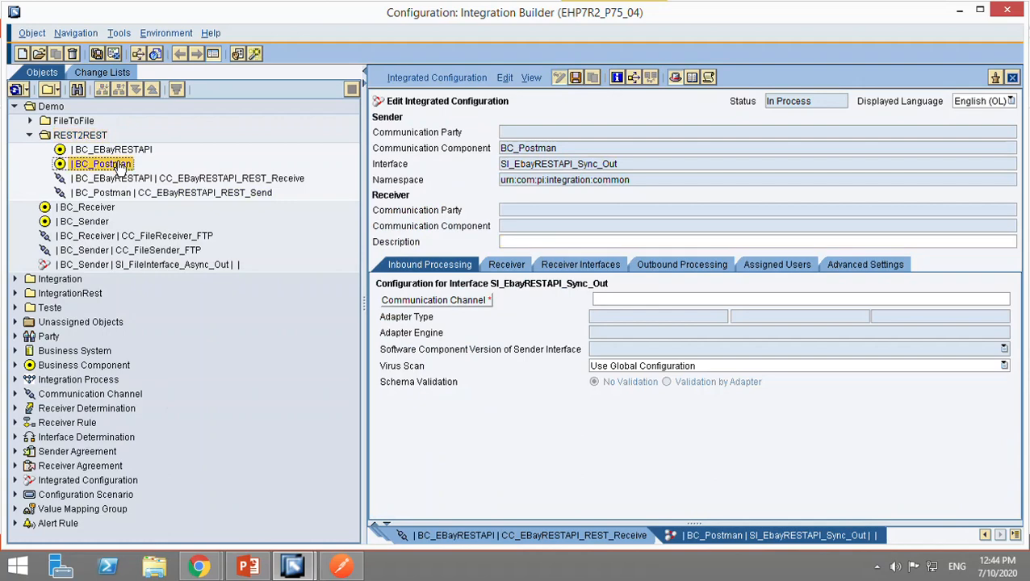
left_click(141, 151)
double_click(141, 150)
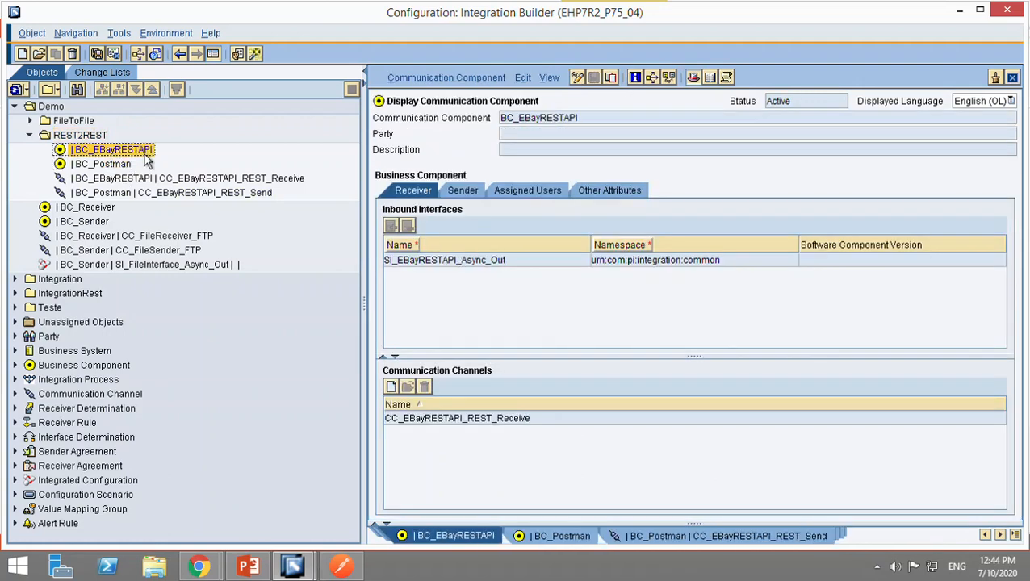
left_click(589, 85)
left_click(525, 266)
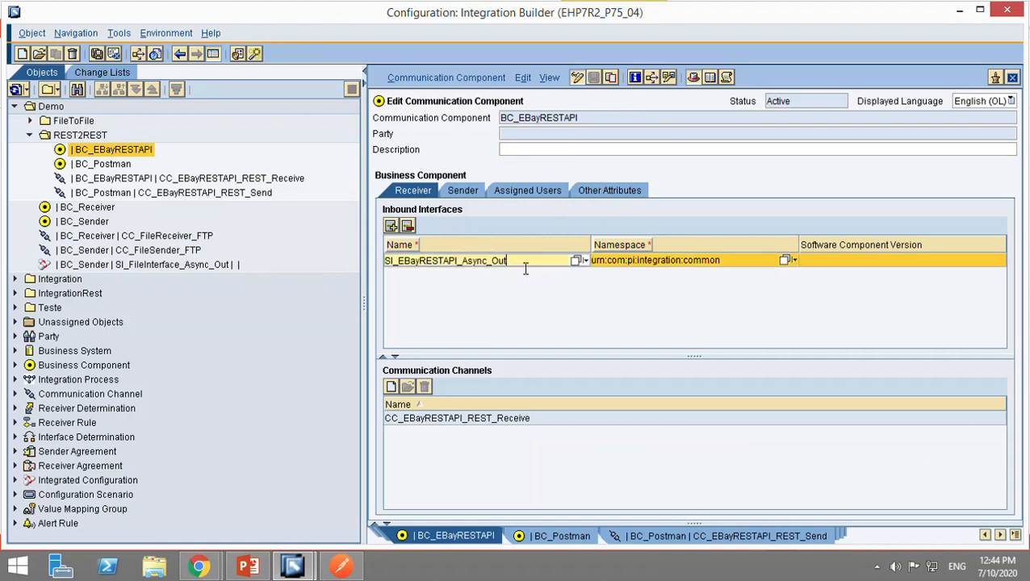
key("BackSpace")
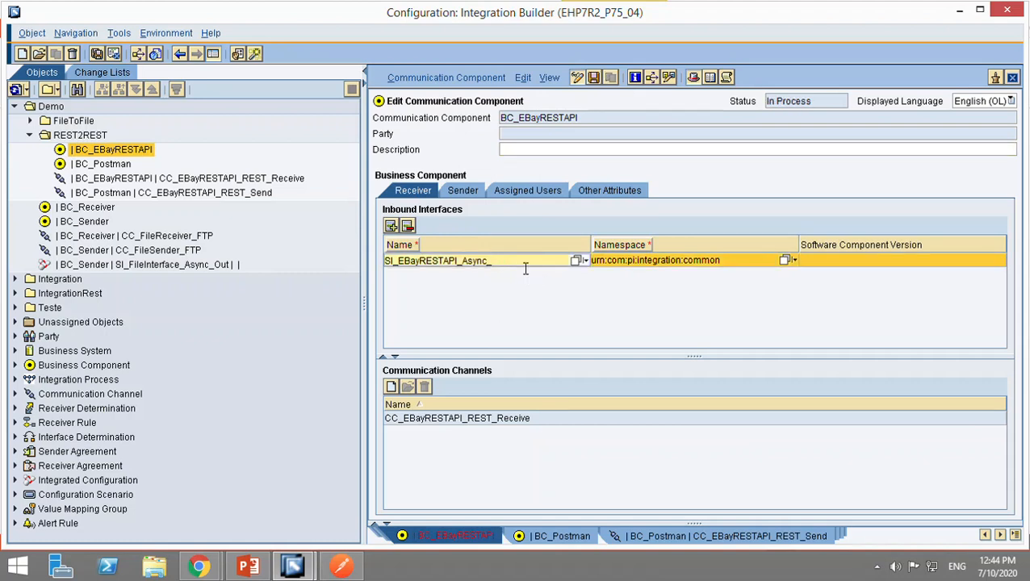
Step: Save and activate the BC_EBayRESTAPI communication component, and dismiss the resulting messages
left_click(596, 84)
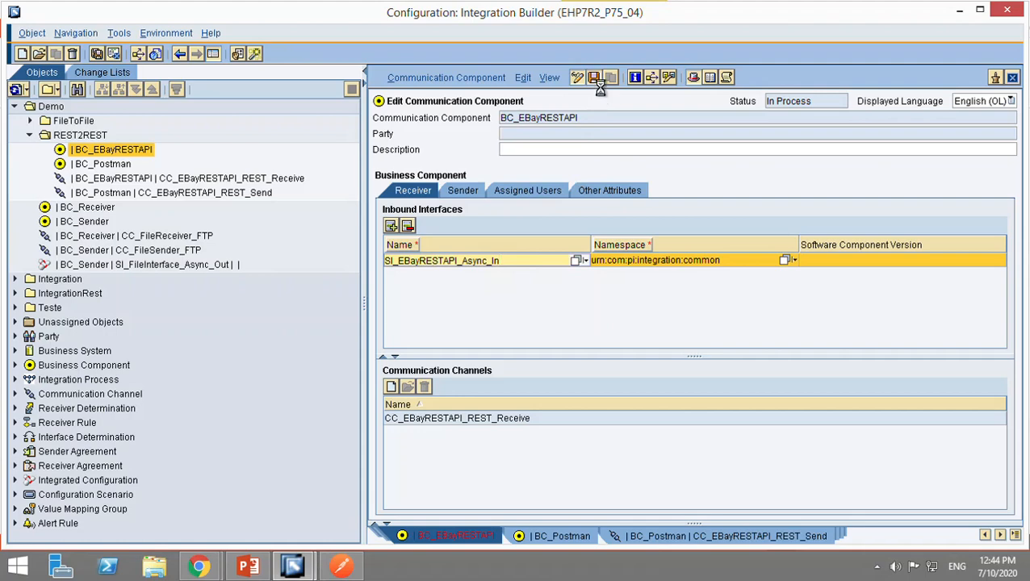
left_click(464, 78)
left_click(423, 176)
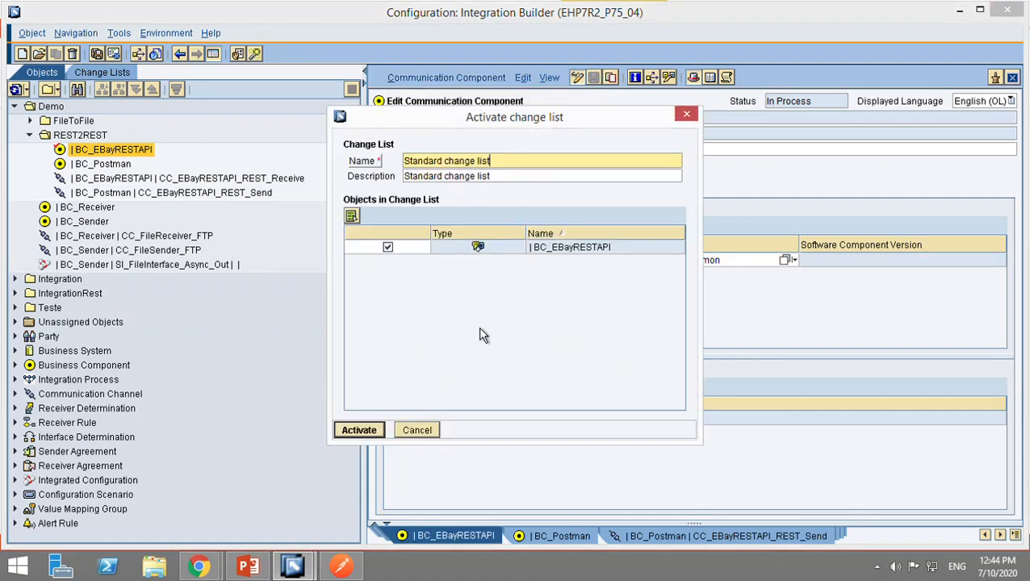
left_click(371, 431)
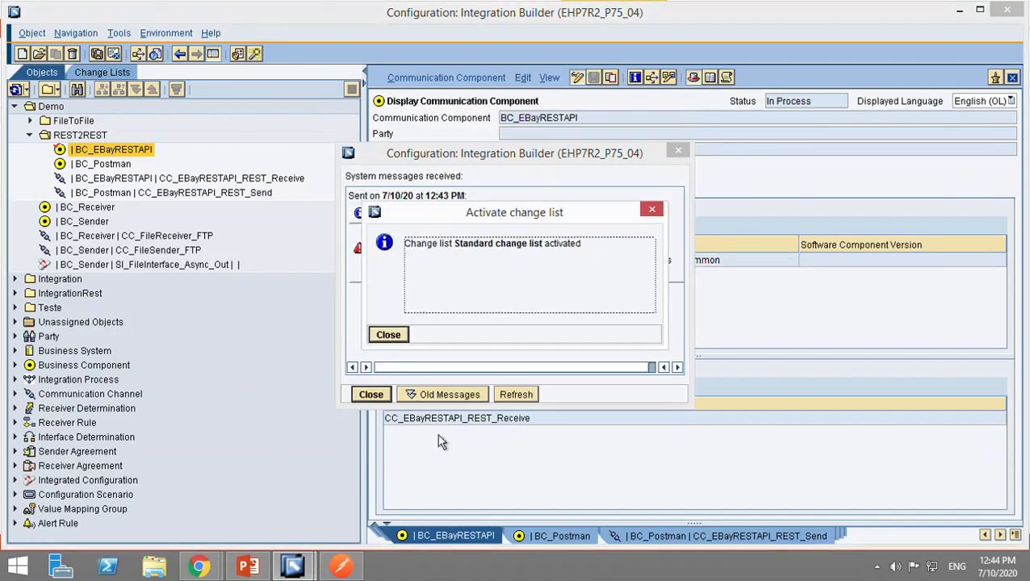
left_click(396, 337)
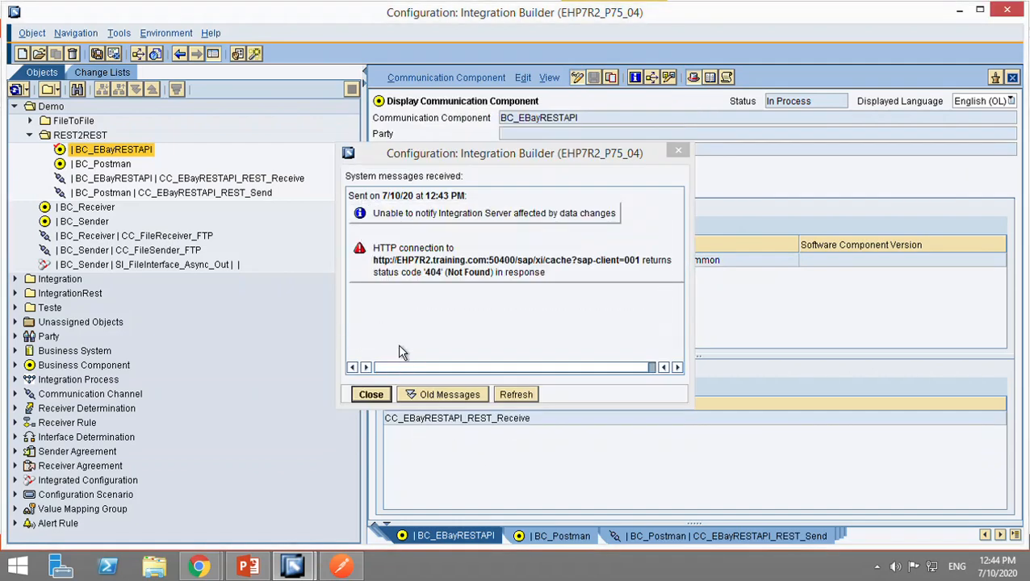
left_click(380, 397)
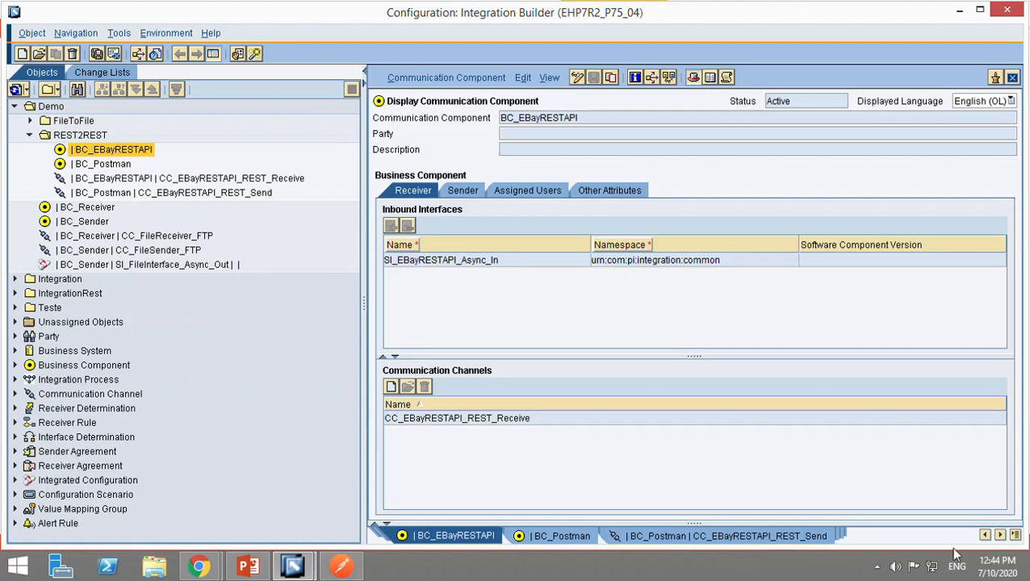
Step: Return to the new integrated configuration and assign CC_EBayRESTAPI_REST_Send as the inbound communication channel
left_click(999, 535)
left_click(1000, 535)
left_click(999, 535)
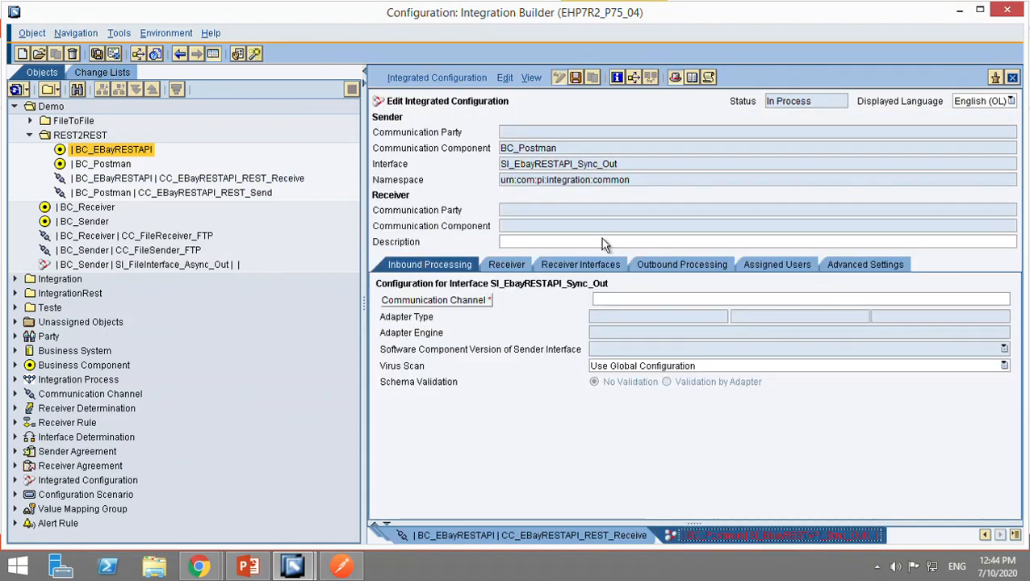
left_click(999, 300)
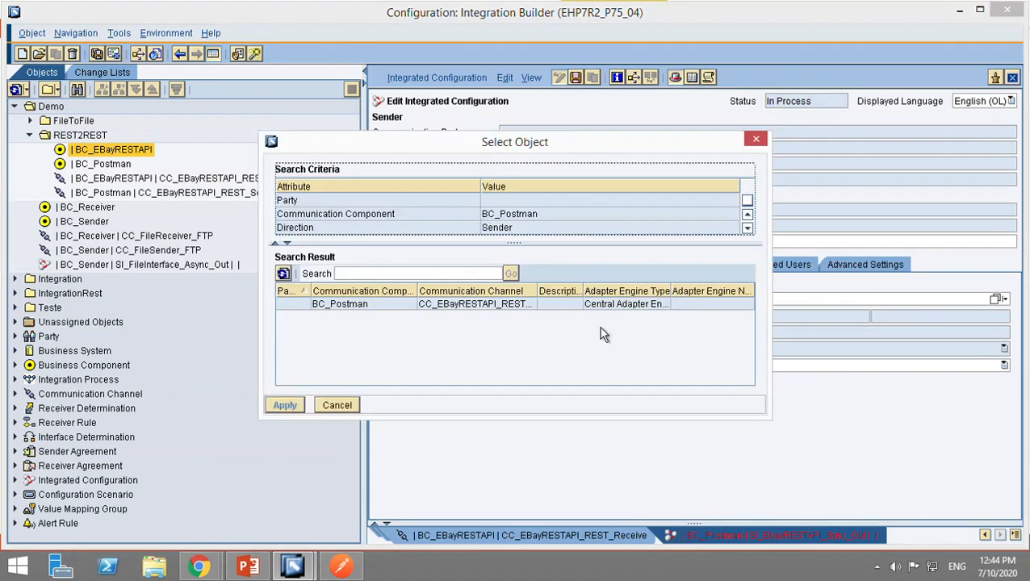
left_click(391, 309)
left_click(291, 405)
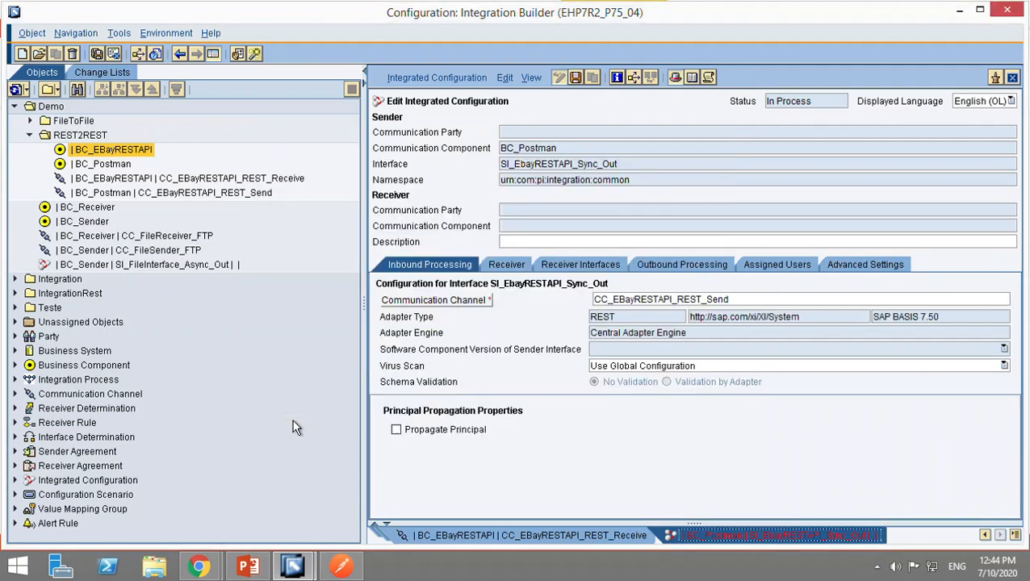
Step: Open the integrated configuration's receiver settings and search the available communication components for BC_REST
left_click(508, 264)
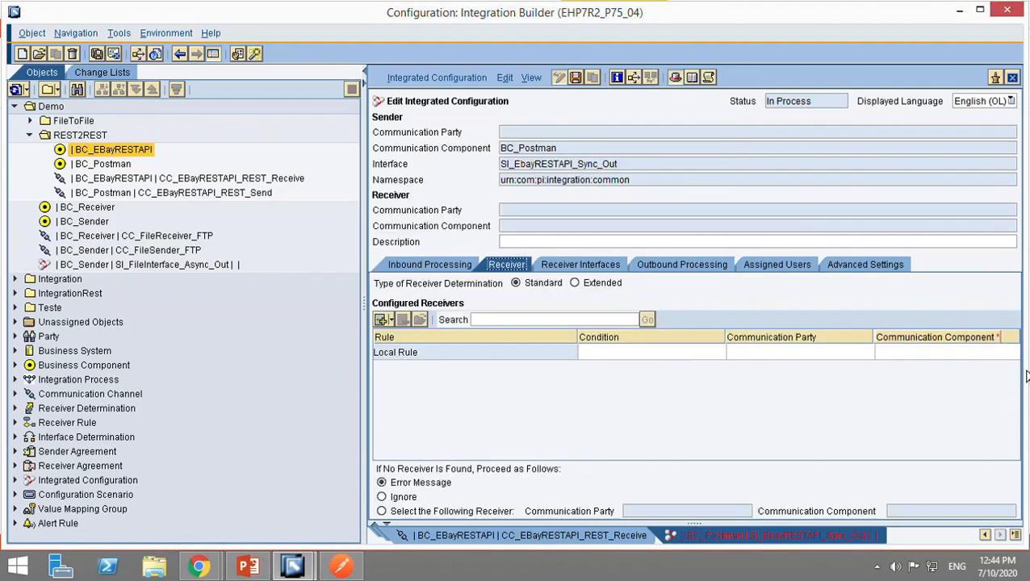
left_click(944, 352)
left_click(1007, 352)
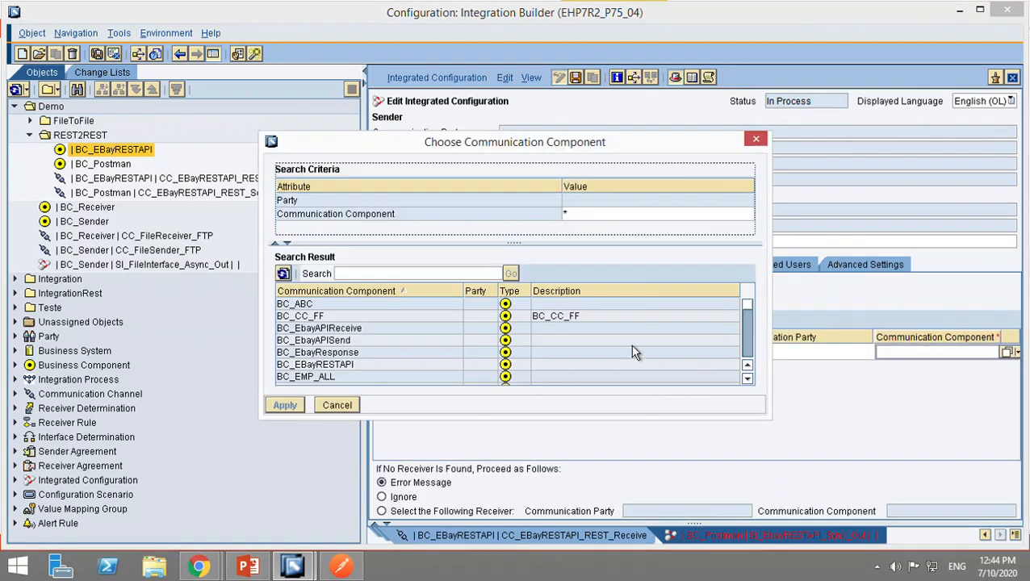
left_click(401, 275)
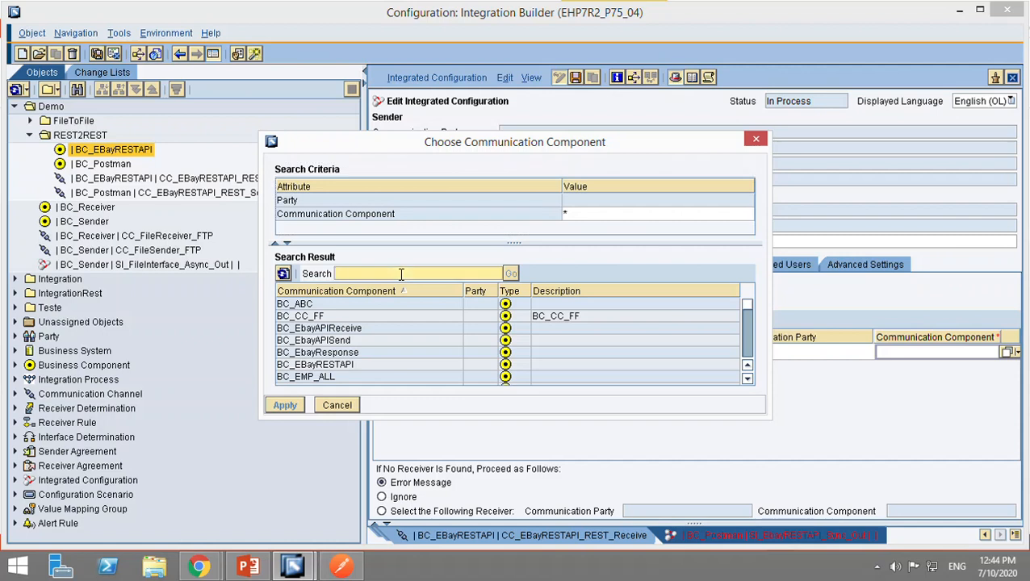
type("BC_REST")
key("Return")
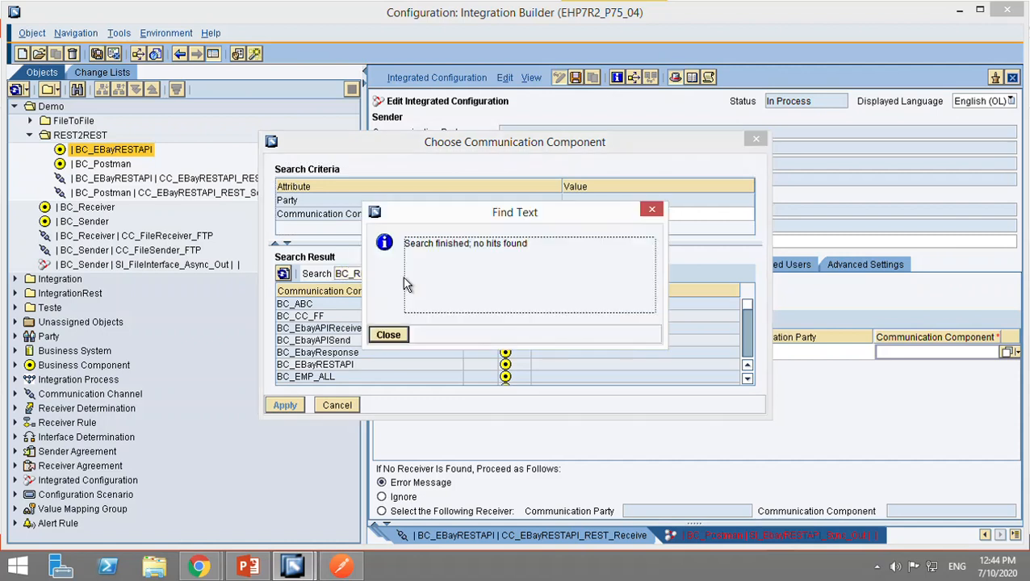
left_click(403, 338)
left_click(337, 406)
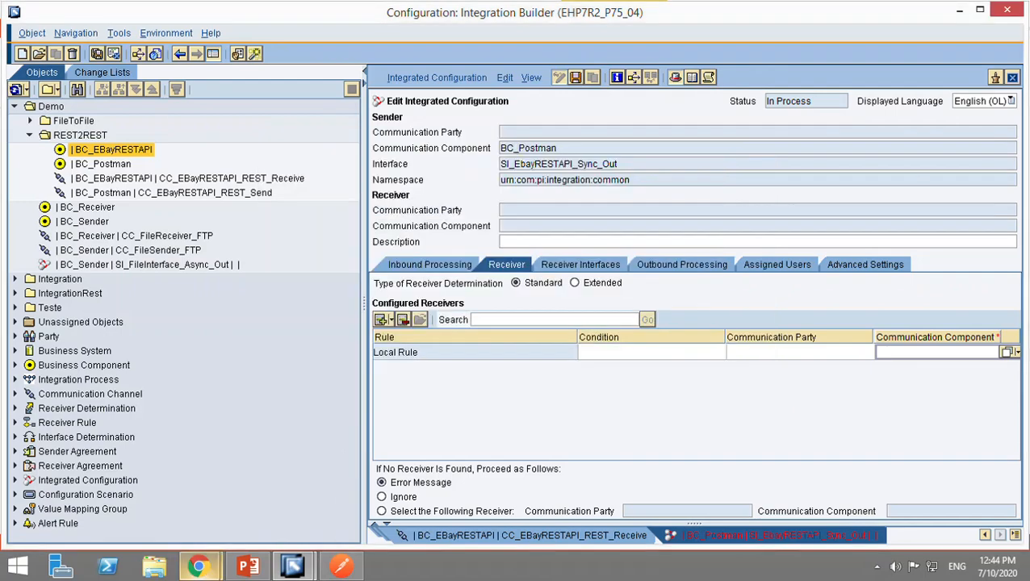
Step: Copy BC_EBayRESTAPI from the PowerPoint object list and enter it as the receiver communication component of the integrated configuration's local rule
left_click(248, 565)
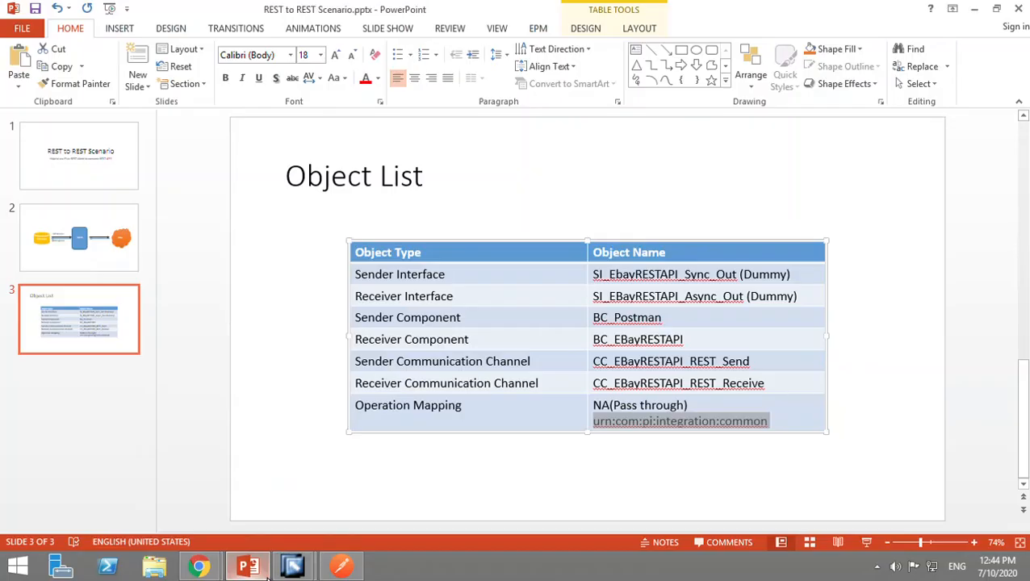
left_click(599, 349)
key("ctrl+c")
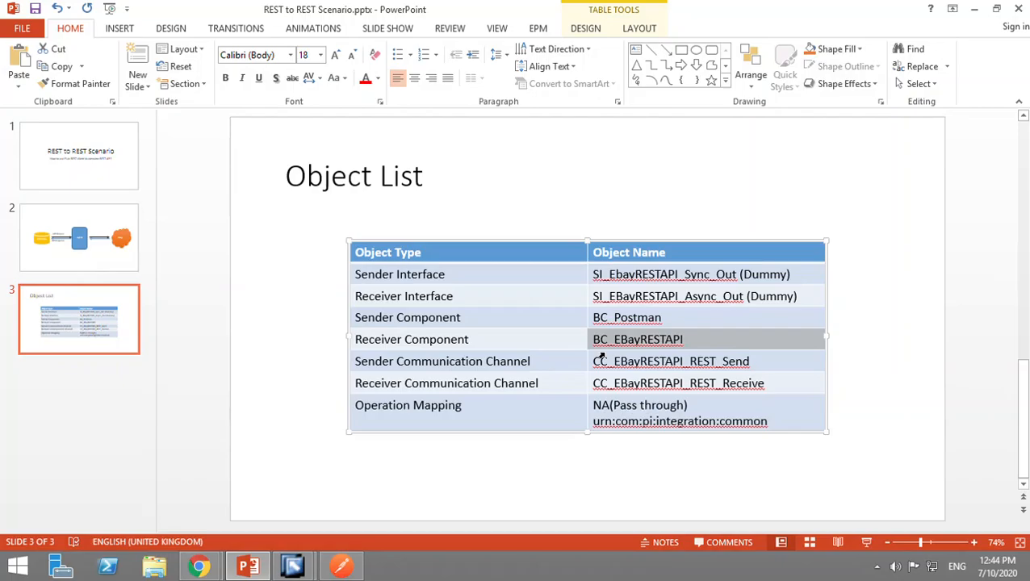
key("alt+Tab")
left_click(907, 358)
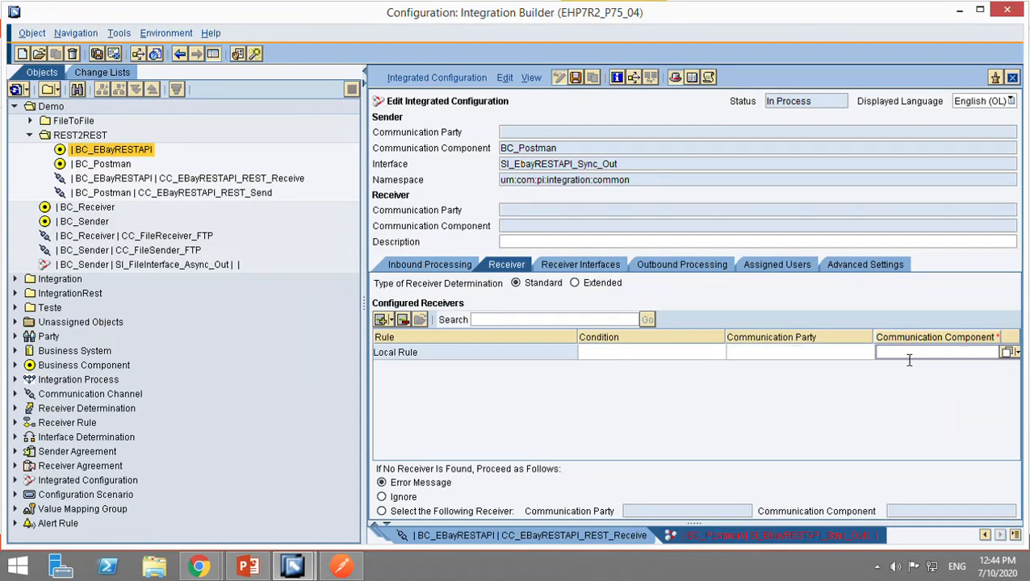
key("ctrl+v")
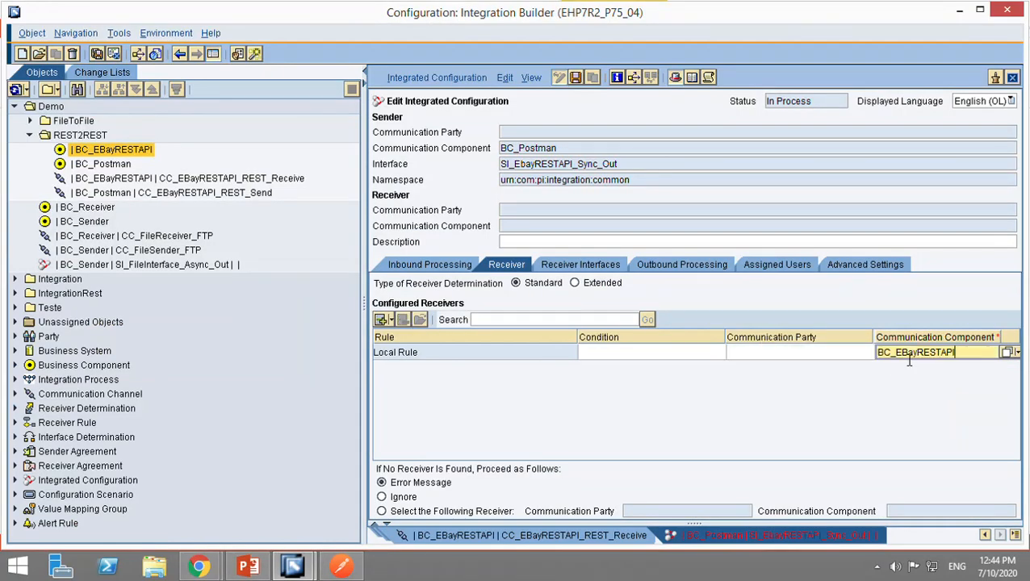
Step: Open the receiver interfaces for name entry and correct the receiver interface in the PowerPoint object list to SI_EBayRESTAPI_Async_In
left_click(611, 269)
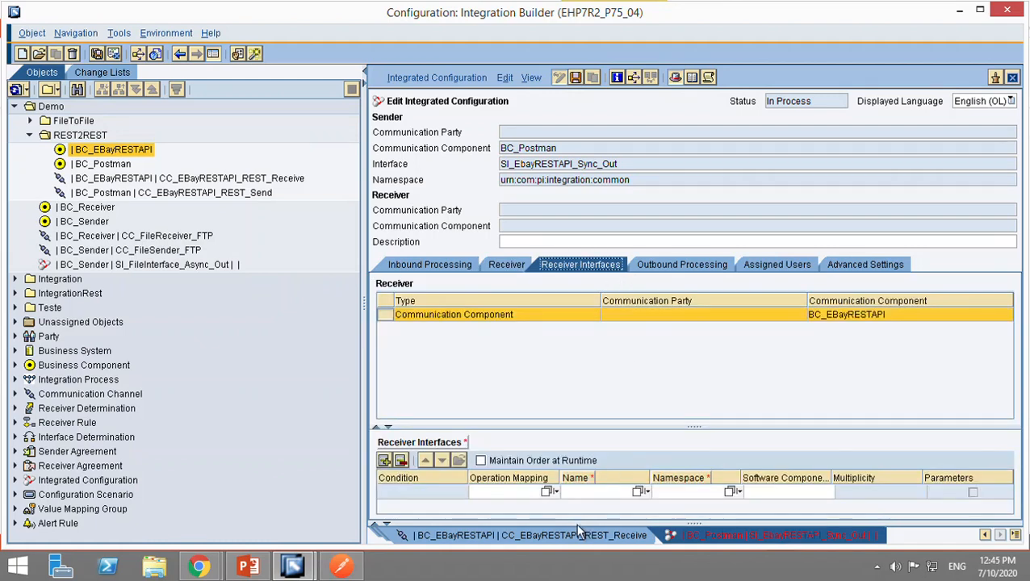
left_click(581, 493)
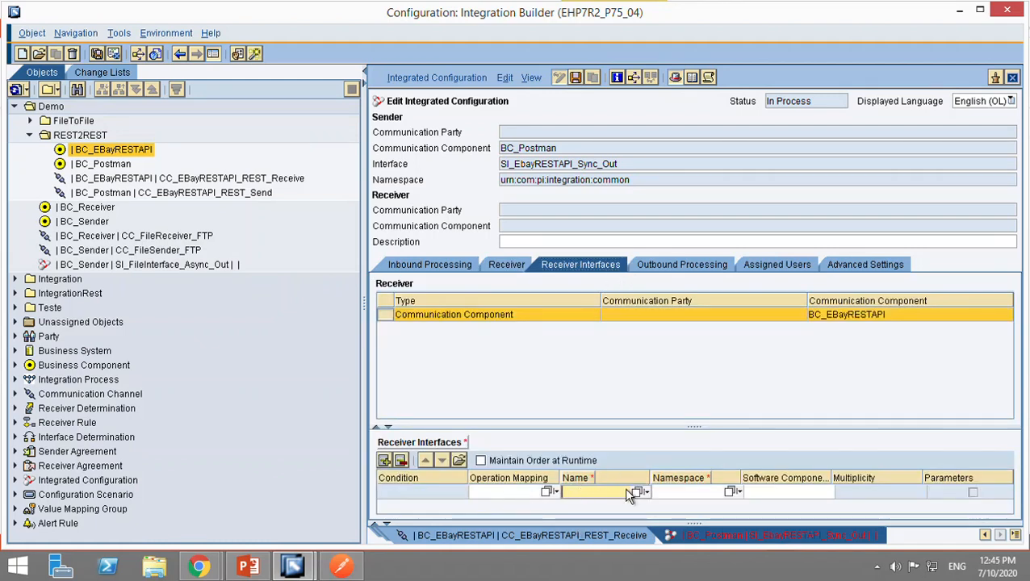
key("alt+Tab")
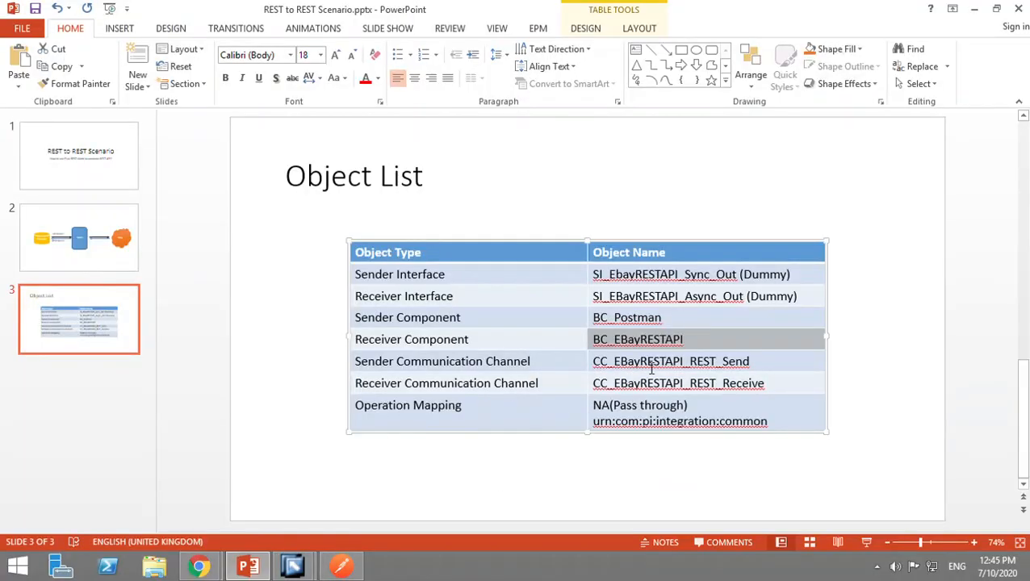
left_click(747, 305)
key("BackSpace")
key("BackSpace")
key("BackSpace")
key("BackSpace")
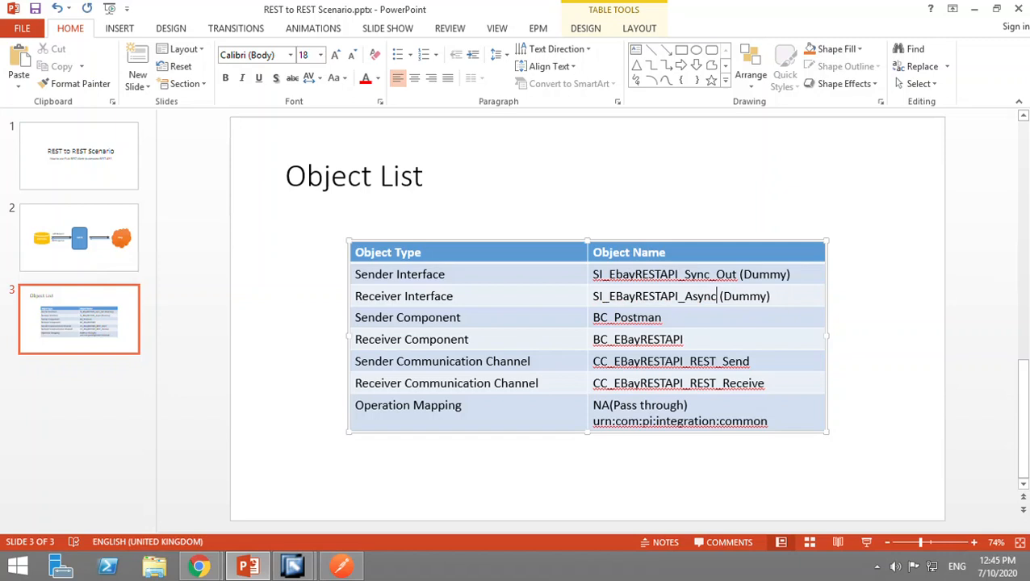
type("_In")
key("shift+Home")
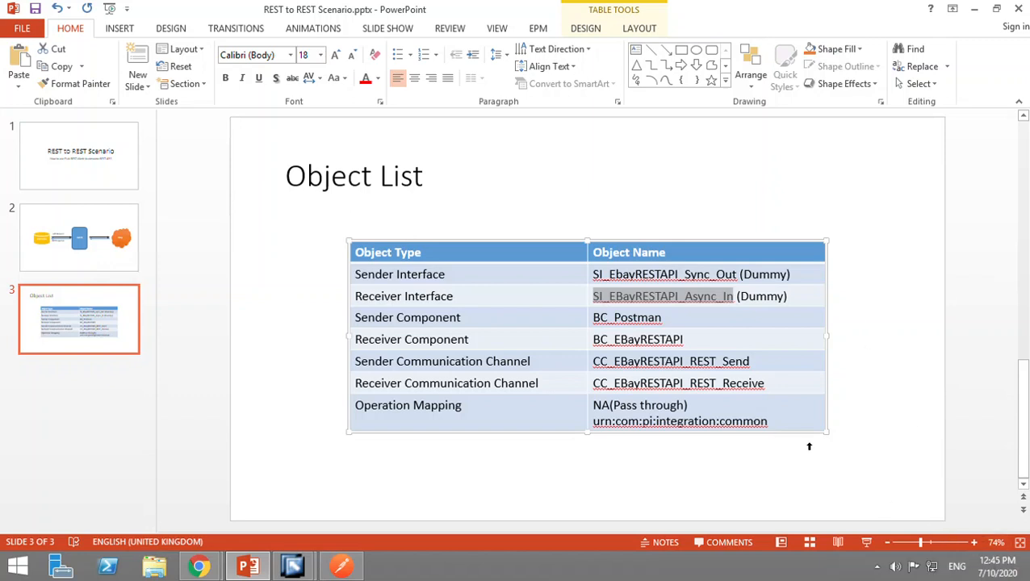
Step: Enter SI_EBayRESTAPI_Async_In as the receiver interface in Integration Builder, with namespace urn:com:pi:integration:common copied from the PowerPoint object list
key("alt+Tab")
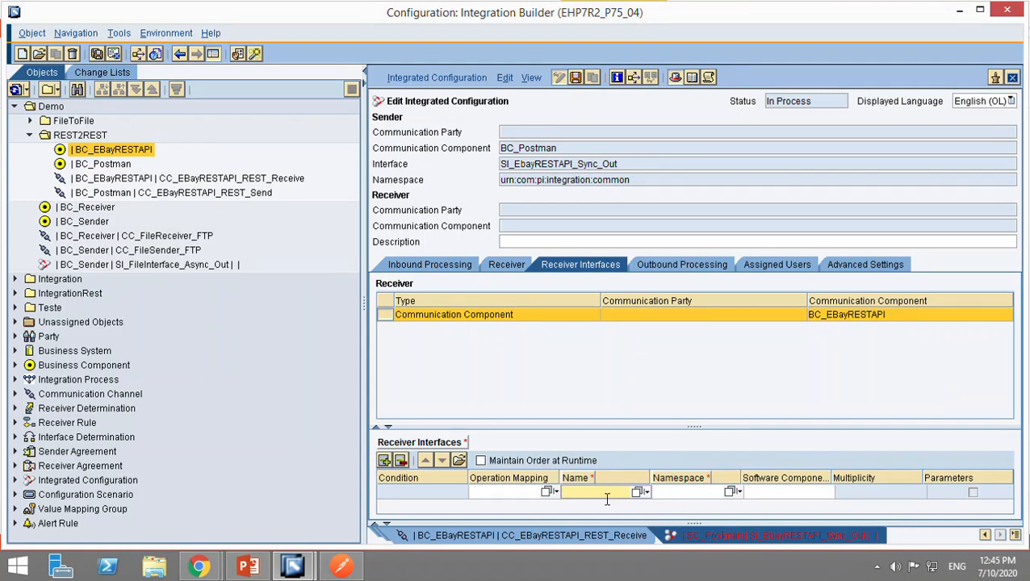
key("ctrl+v")
left_click(686, 495)
key("alt+Tab")
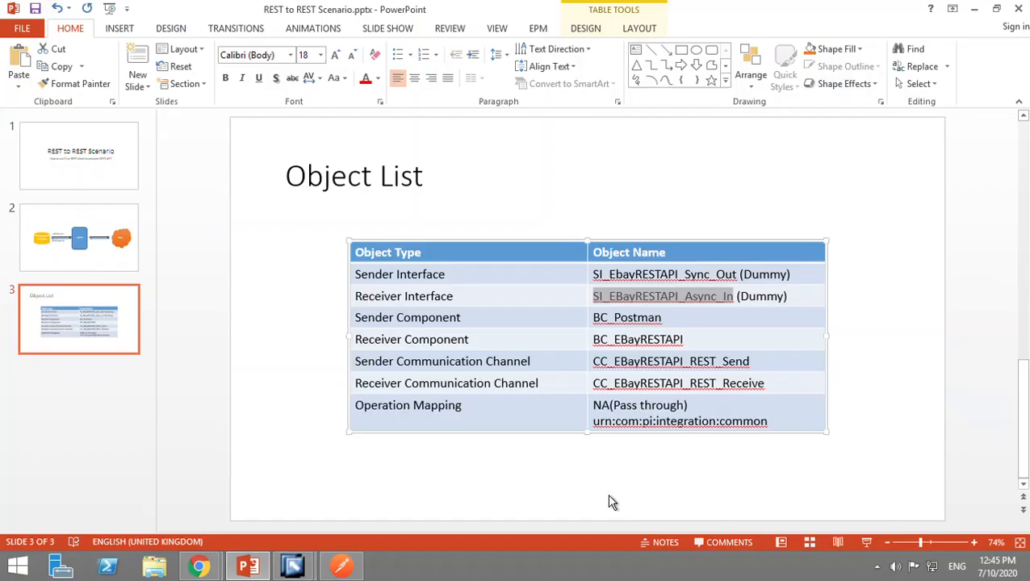
triple_click(601, 430)
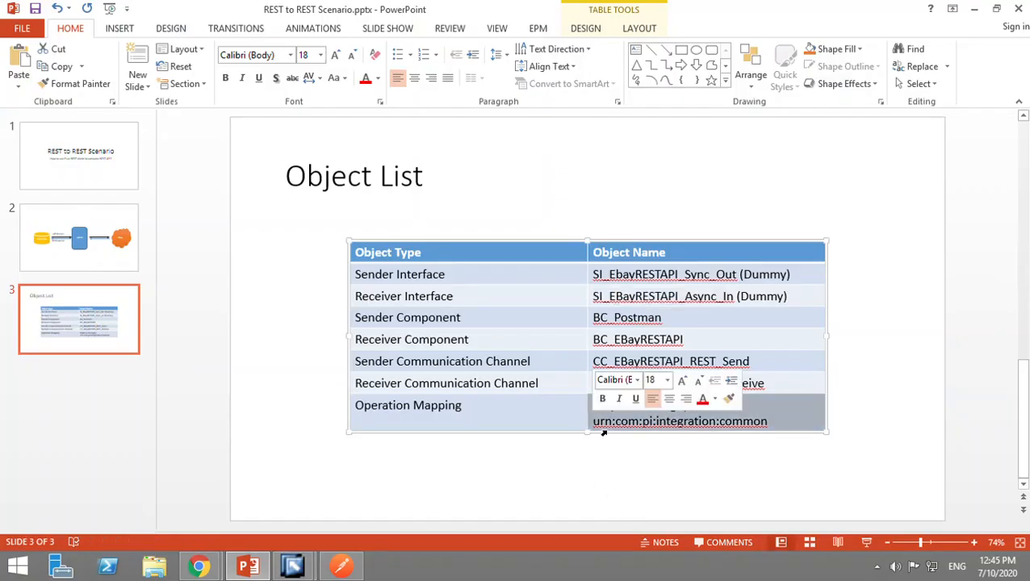
left_click(778, 425)
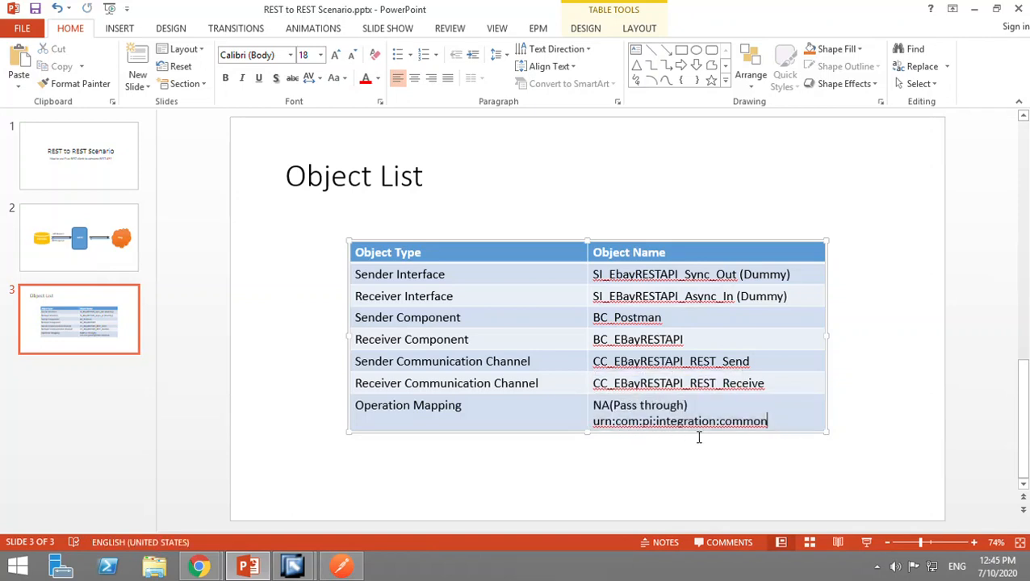
key("shift+Home")
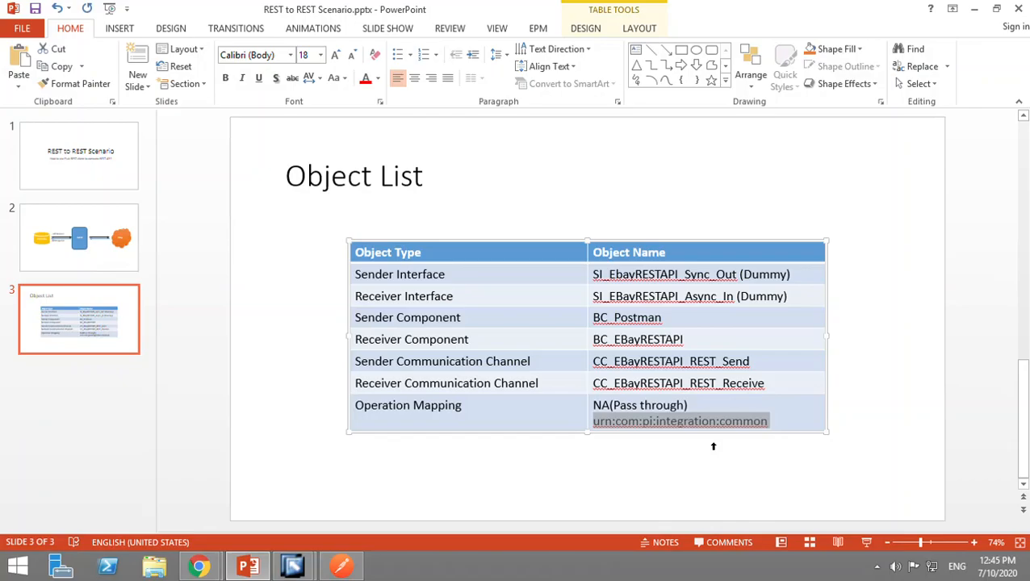
key("ctrl+c")
key("alt+Tab")
key("ctrl+v")
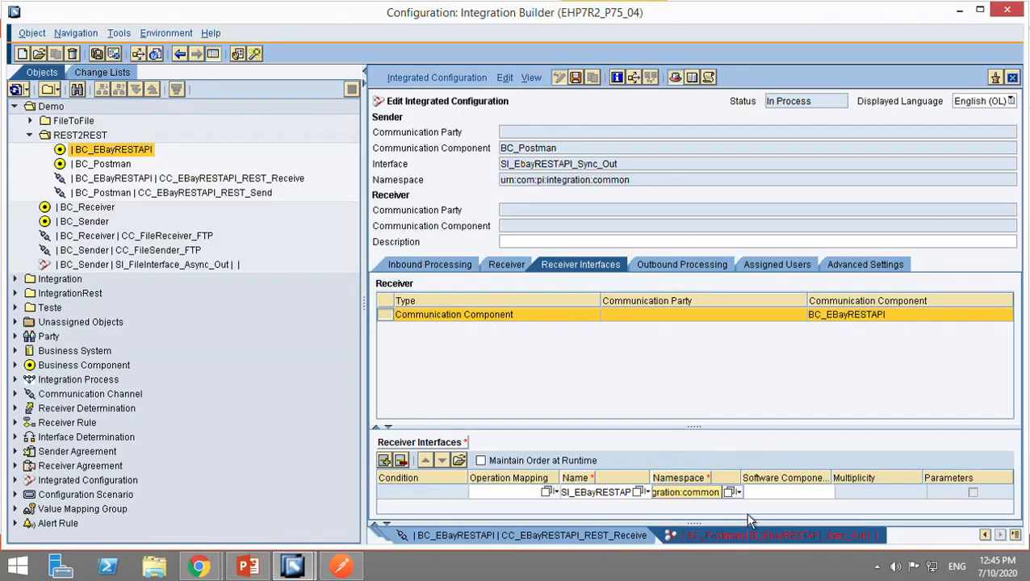
Step: Assign CC_EBayRESTAPI_REST_Receive as the communication channel for outbound processing
left_click(680, 271)
left_click(968, 301)
left_click(997, 300)
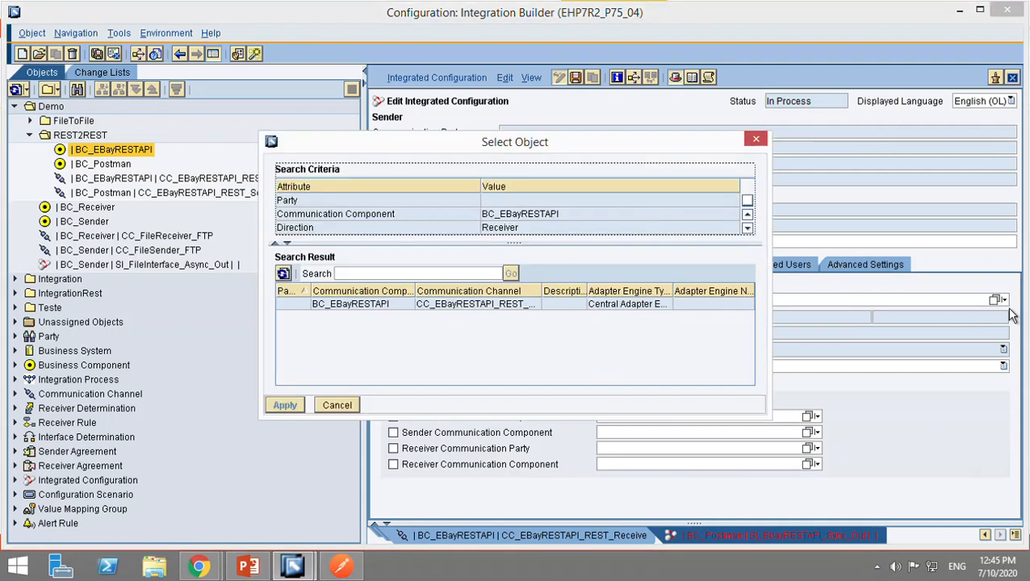
left_click(461, 305)
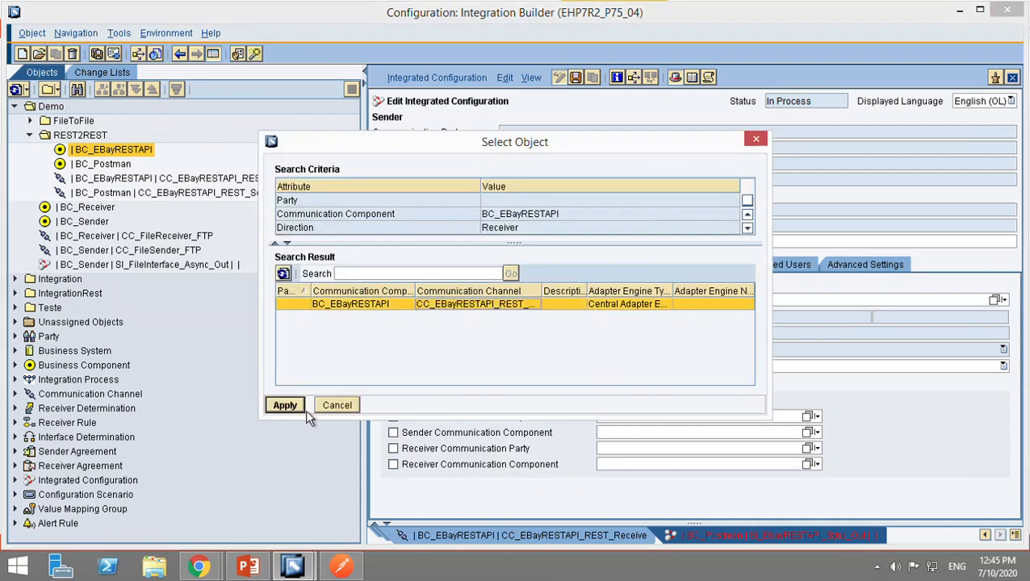
left_click(299, 407)
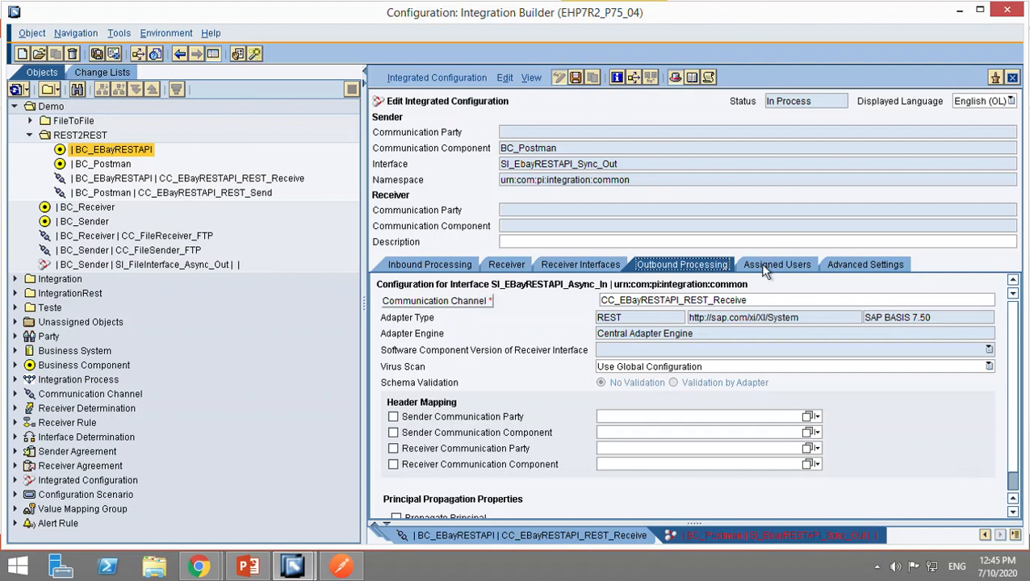
Step: Use scenario-specific staging and set message preparation, inbound XML validation, mapping and outbound XML validation to Store
left_click(795, 267)
left_click(856, 268)
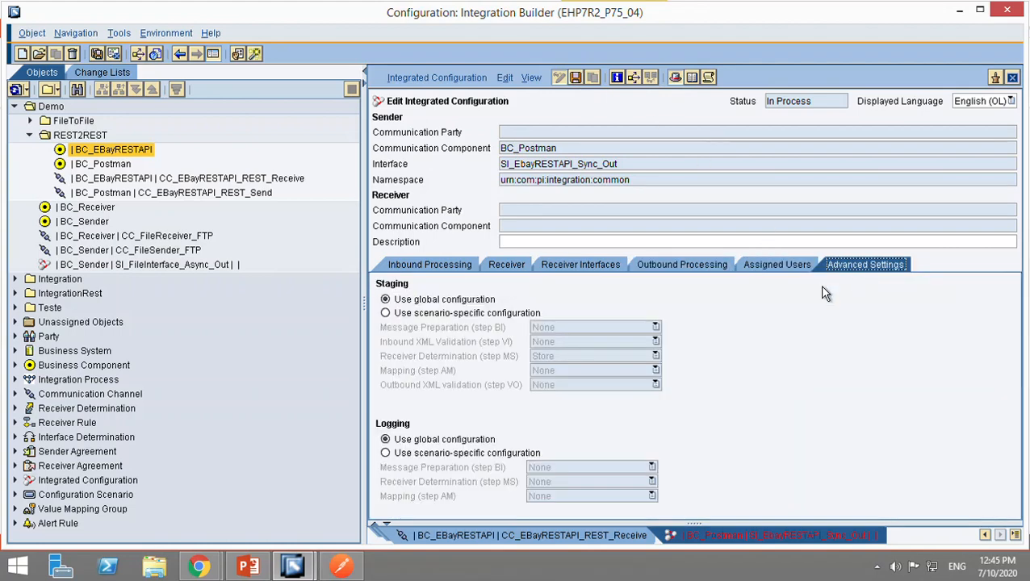
left_click(397, 316)
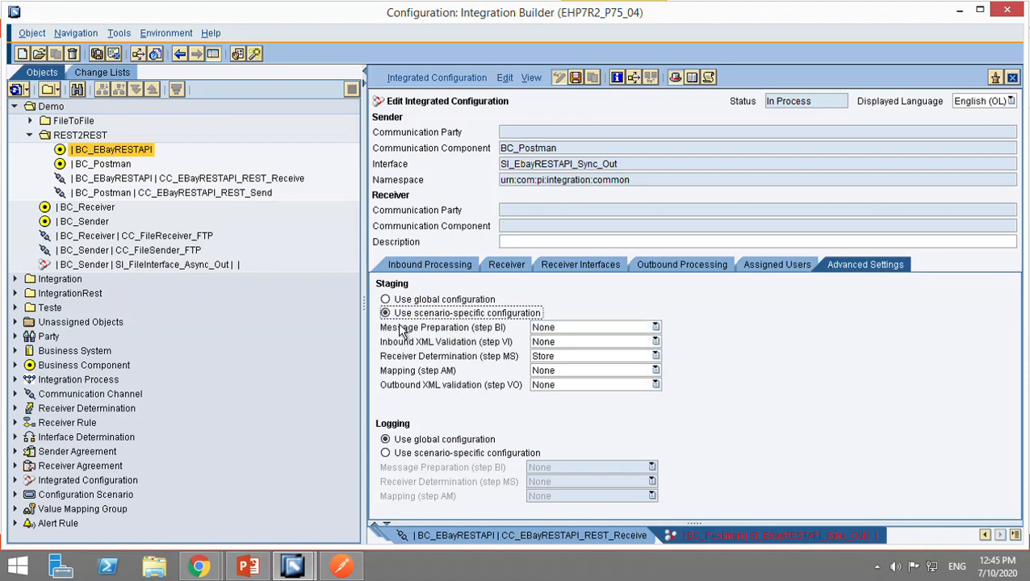
left_click(622, 328)
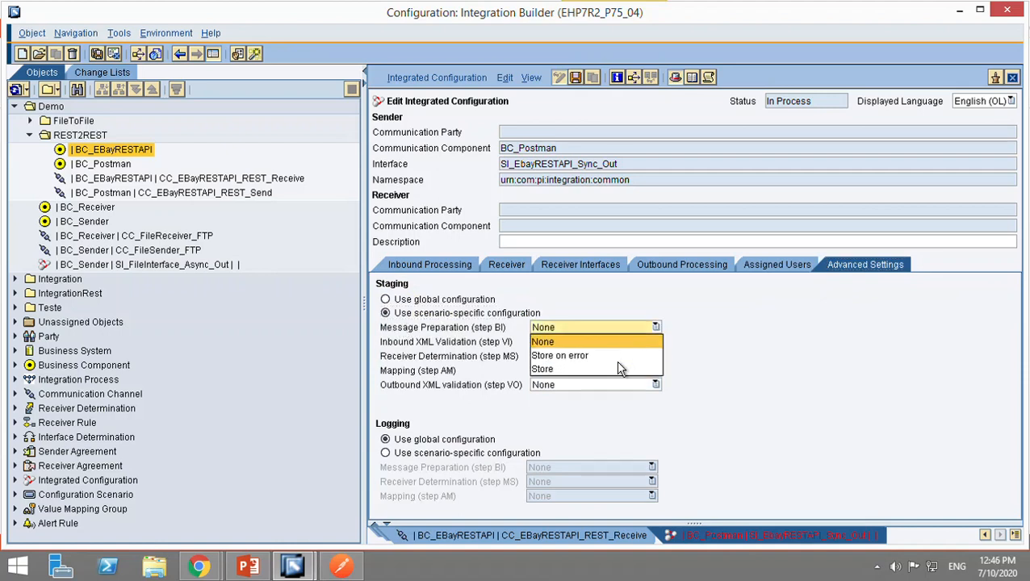
left_click(613, 373)
left_click(620, 344)
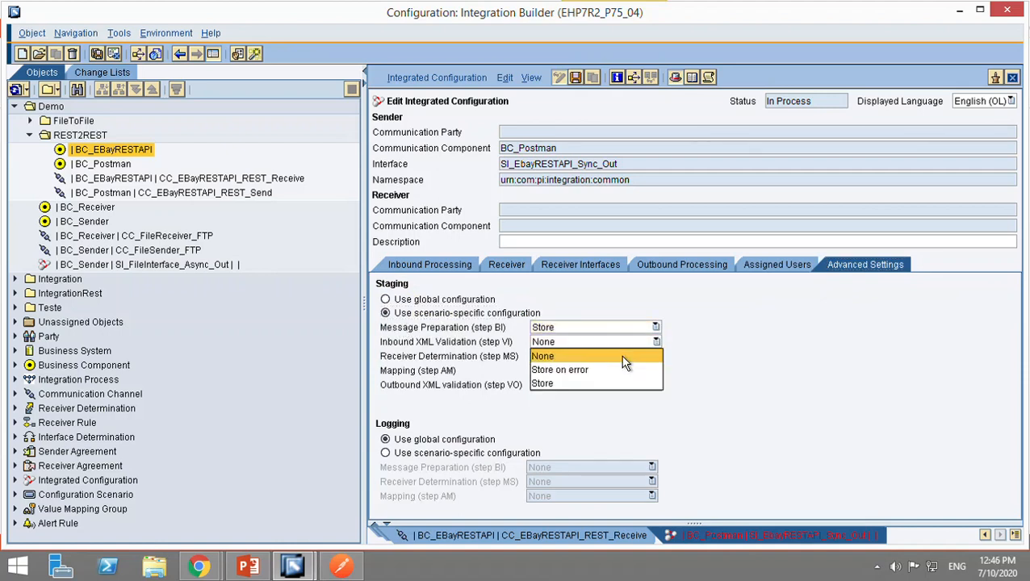
left_click(600, 389)
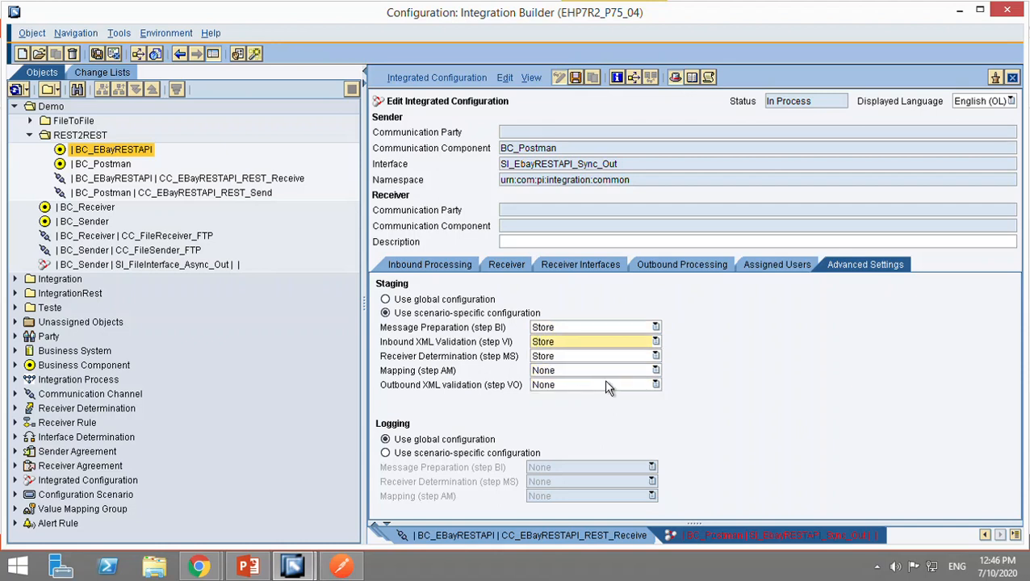
left_click(604, 372)
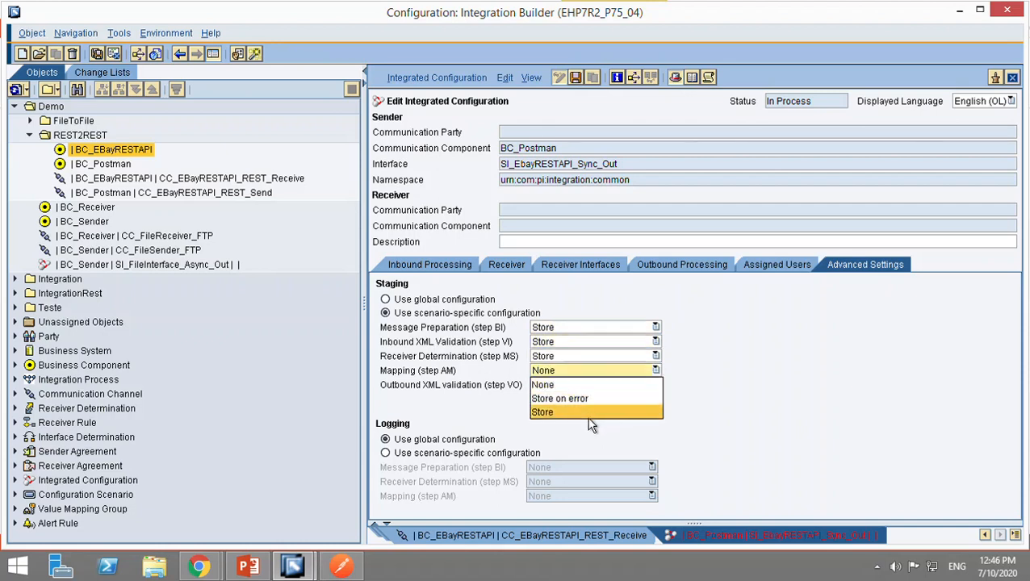
left_click(589, 411)
left_click(597, 386)
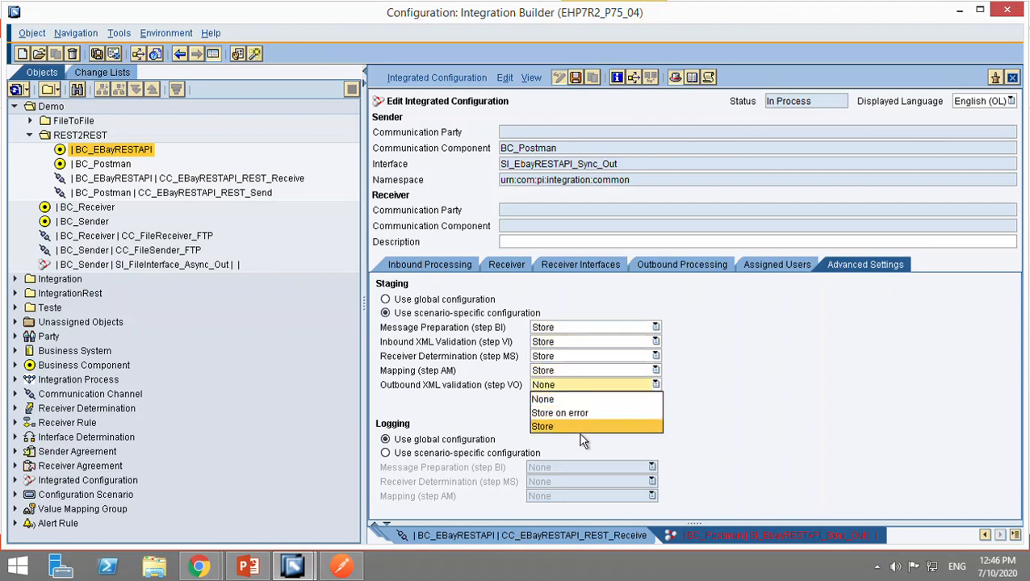
left_click(578, 430)
Step: Use scenario-specific logging and set message preparation, receiver determination and mapping to Log
left_click(470, 455)
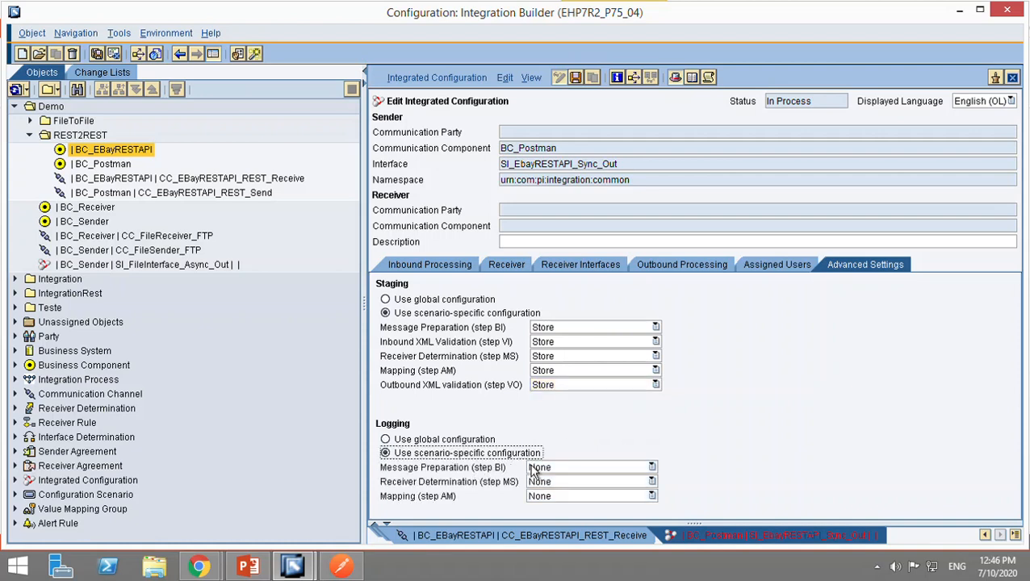
left_click(597, 471)
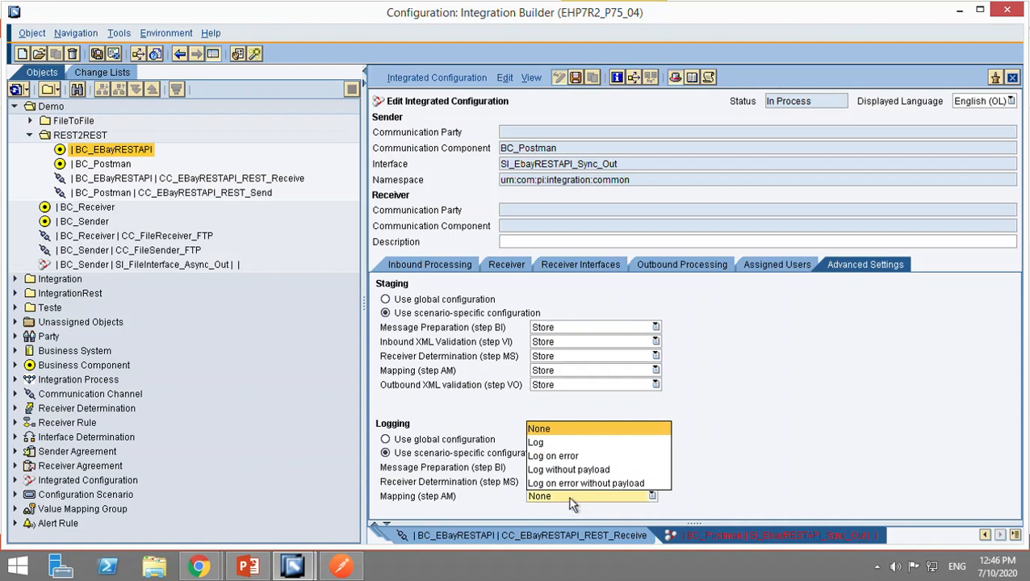
left_click(557, 445)
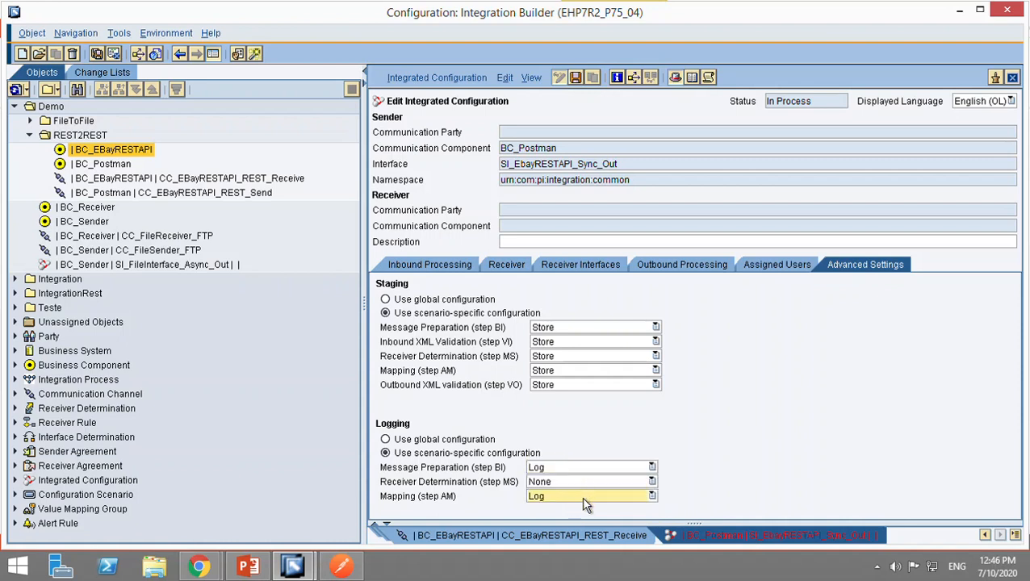
left_click(585, 482)
left_click(574, 428)
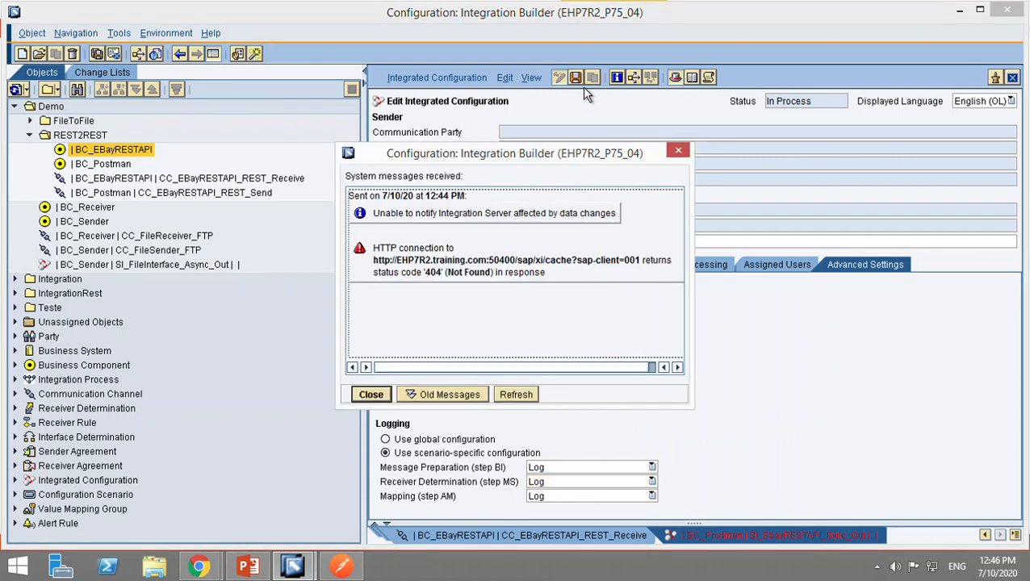
Step: Close the system messages and activate the standard change list containing the BC_Postman | SI_EbayRESTAPI_Sync_Out integrated configuration
left_click(386, 399)
left_click(415, 82)
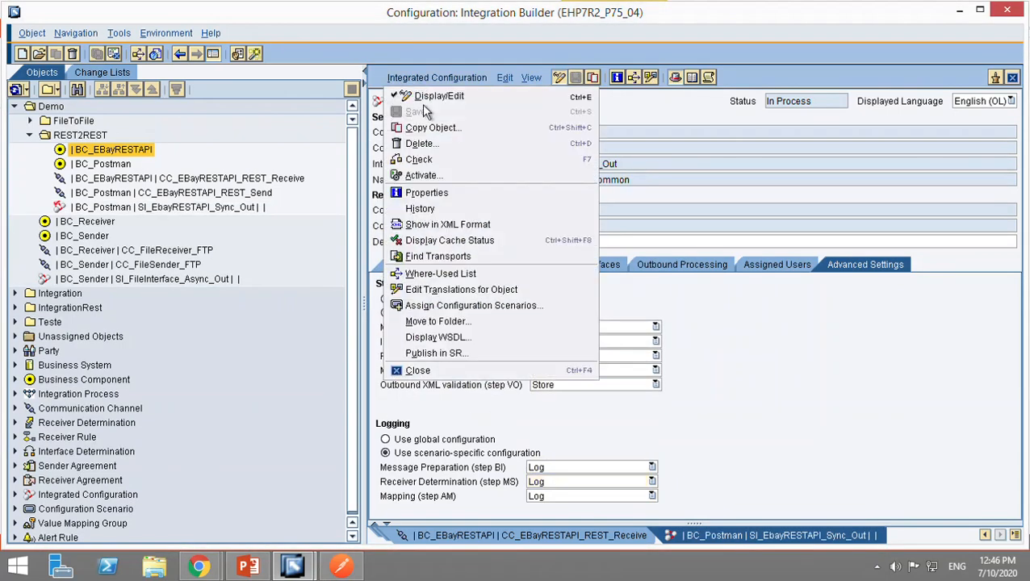
left_click(440, 174)
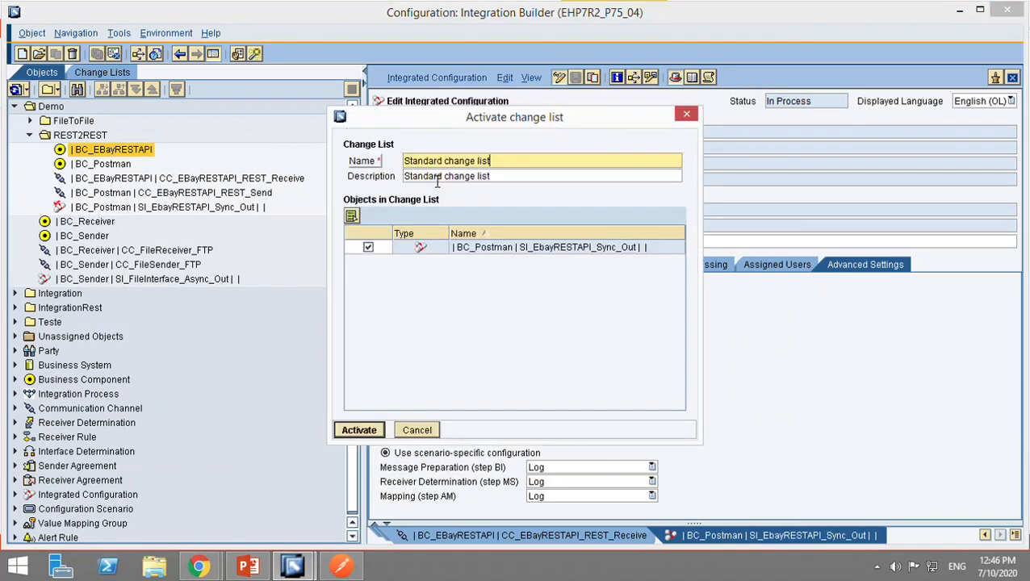
left_click(379, 437)
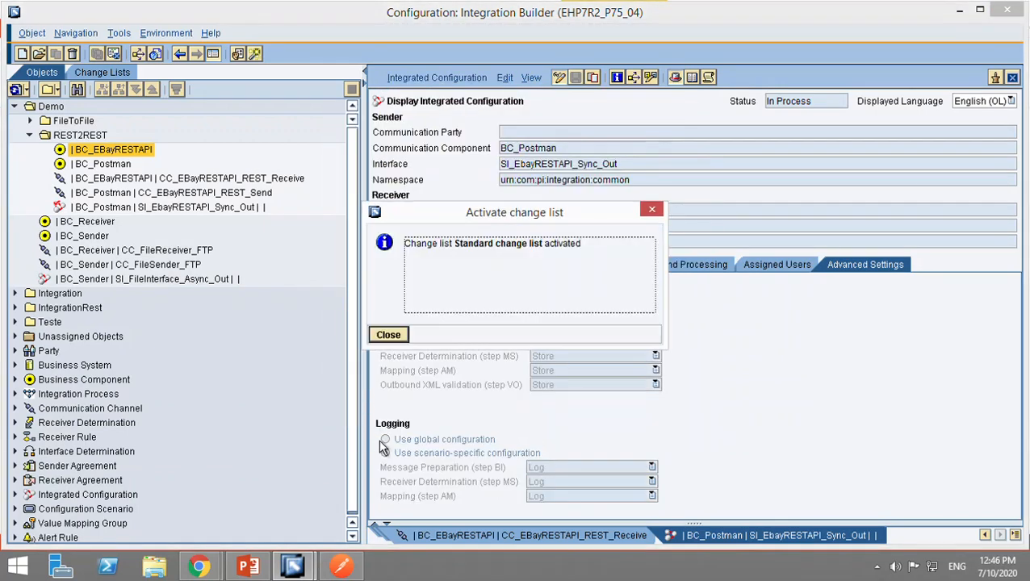
left_click(389, 336)
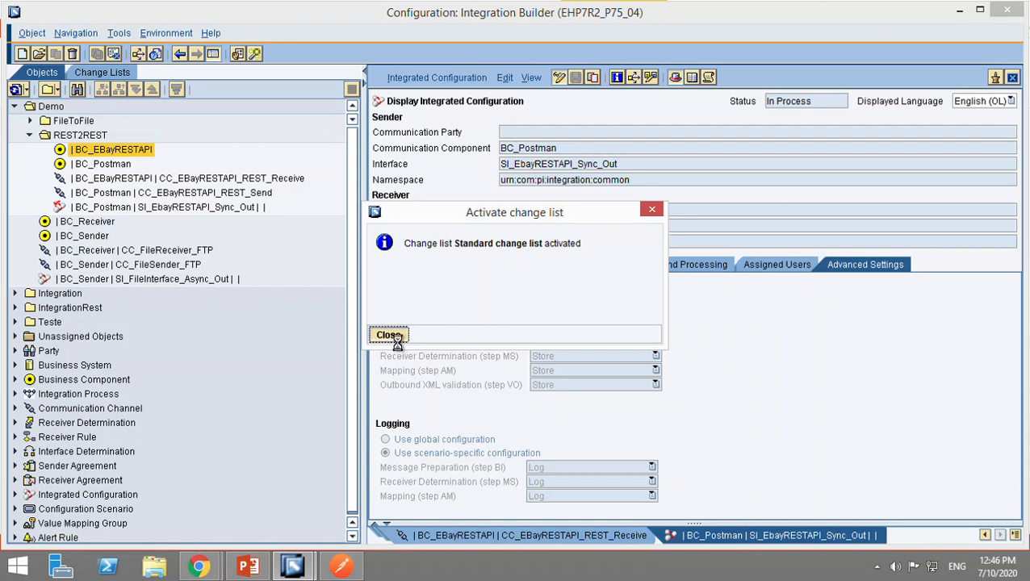
Step: Examine the endpoint, REST resources and REST operation settings of the CC_EBayRESTAPI_REST_Send communication channel
mouse_move(359, 570)
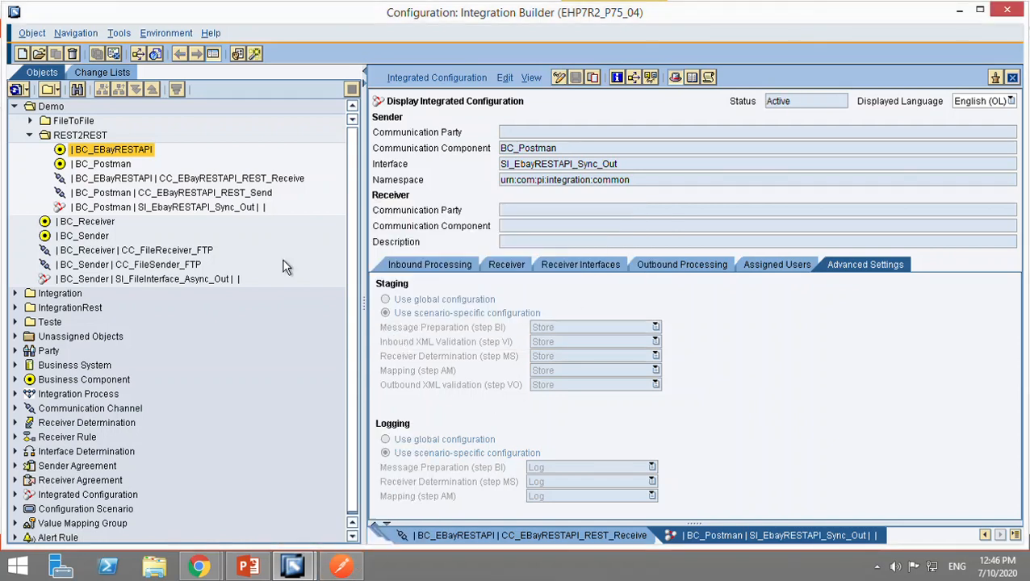
double_click(206, 194)
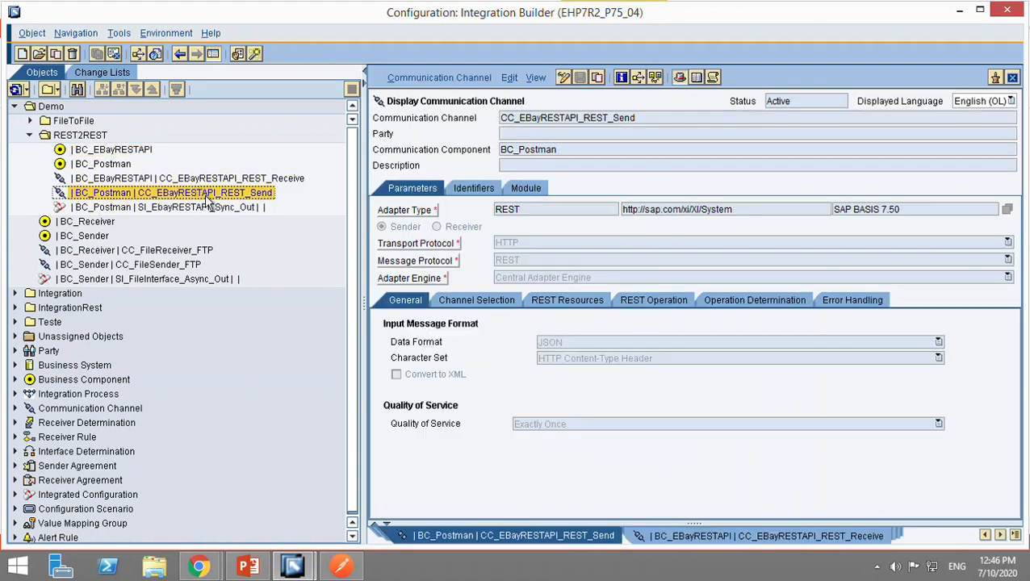
left_click(488, 307)
left_click_drag(580, 364, 514, 369)
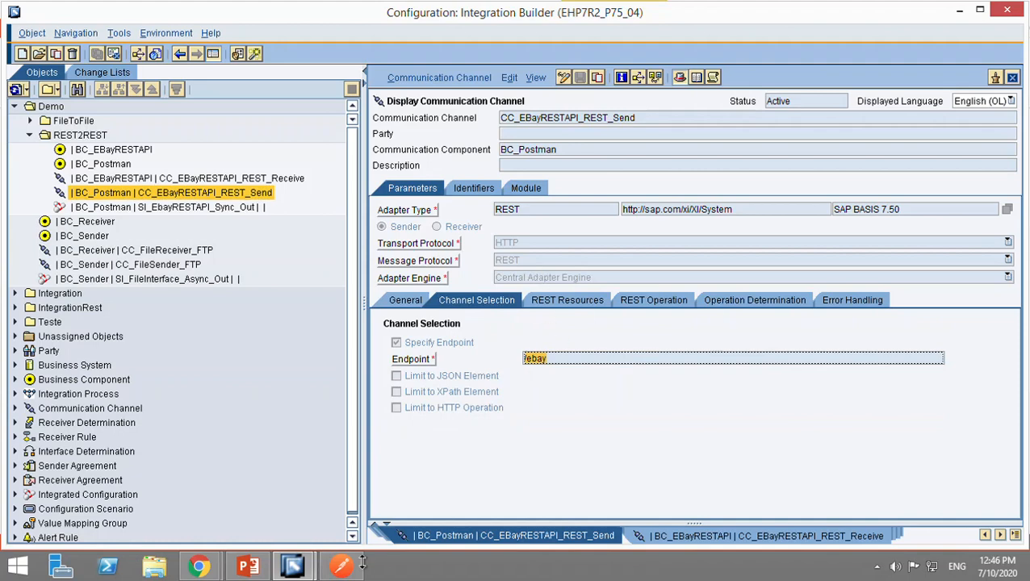
mouse_move(341, 565)
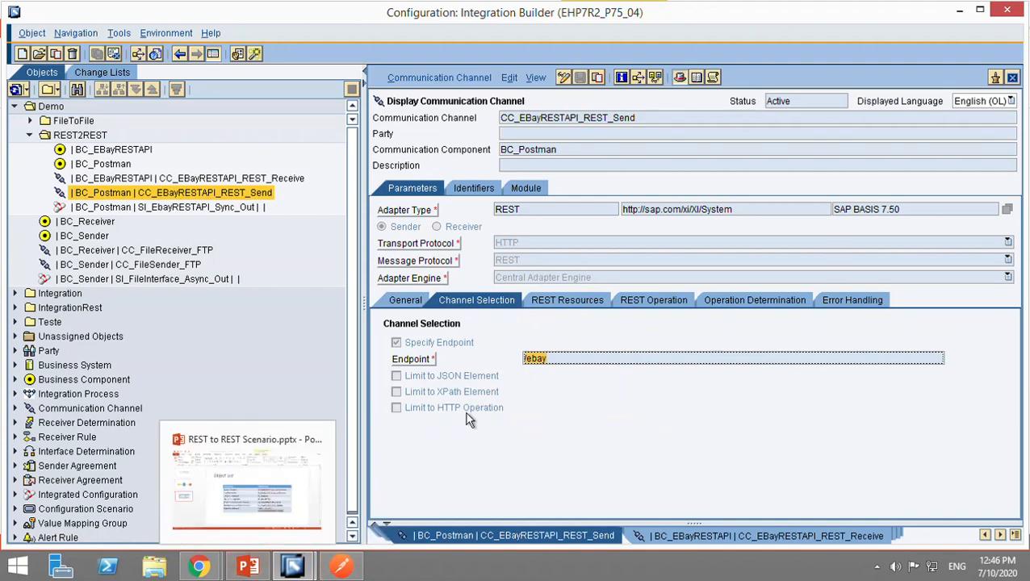
left_click(562, 307)
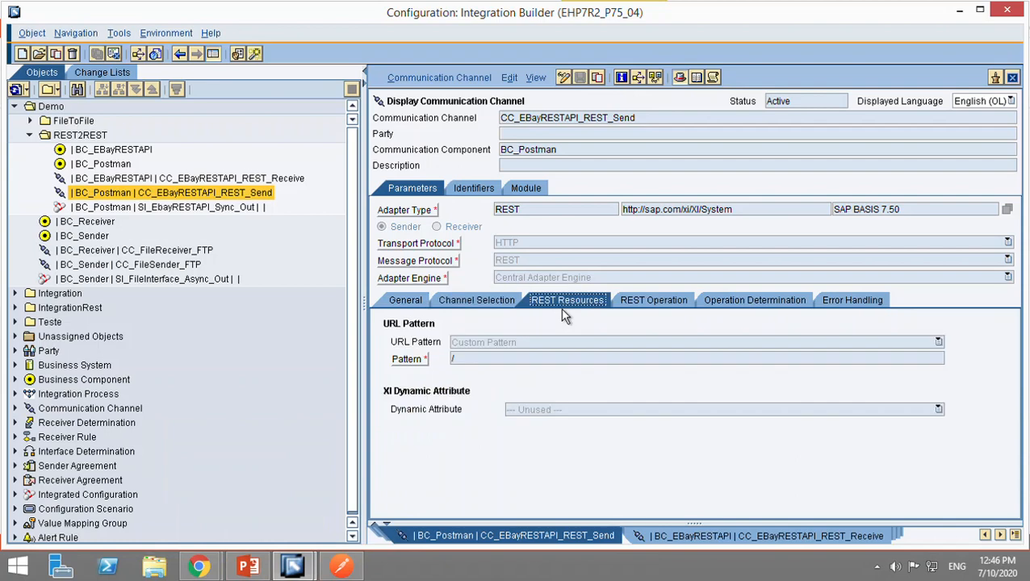
left_click(655, 310)
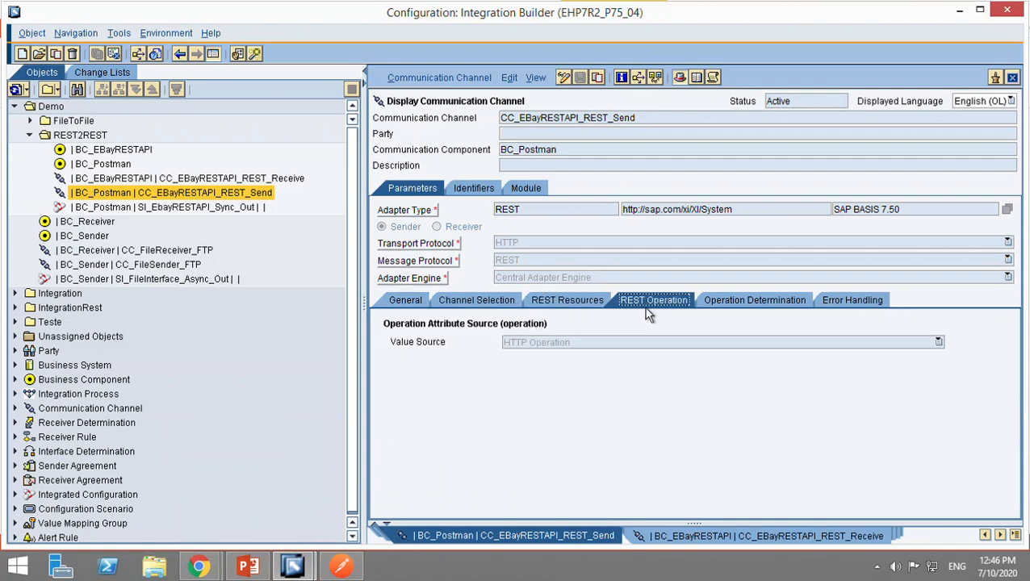
left_click(565, 312)
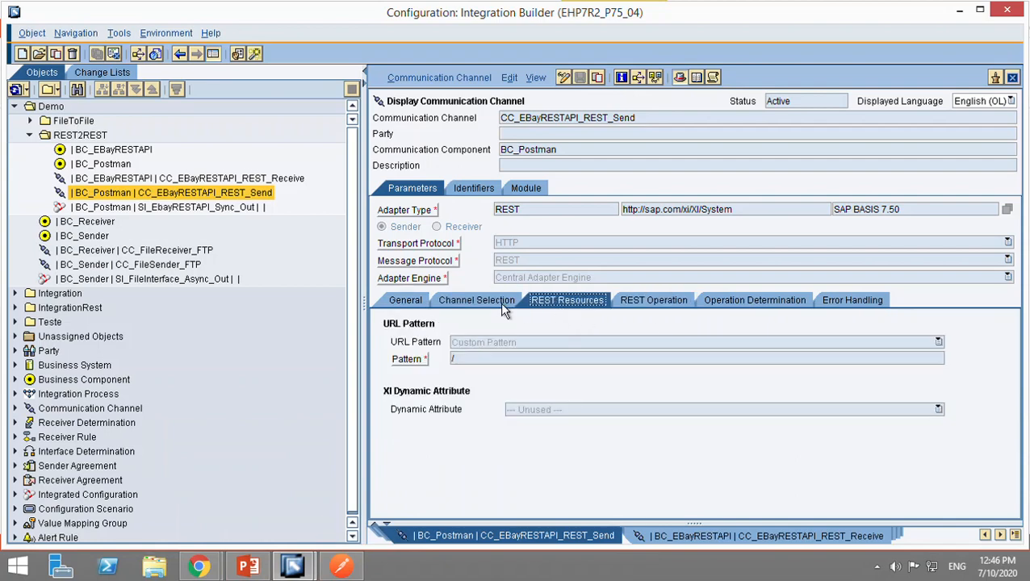
mouse_move(262, 571)
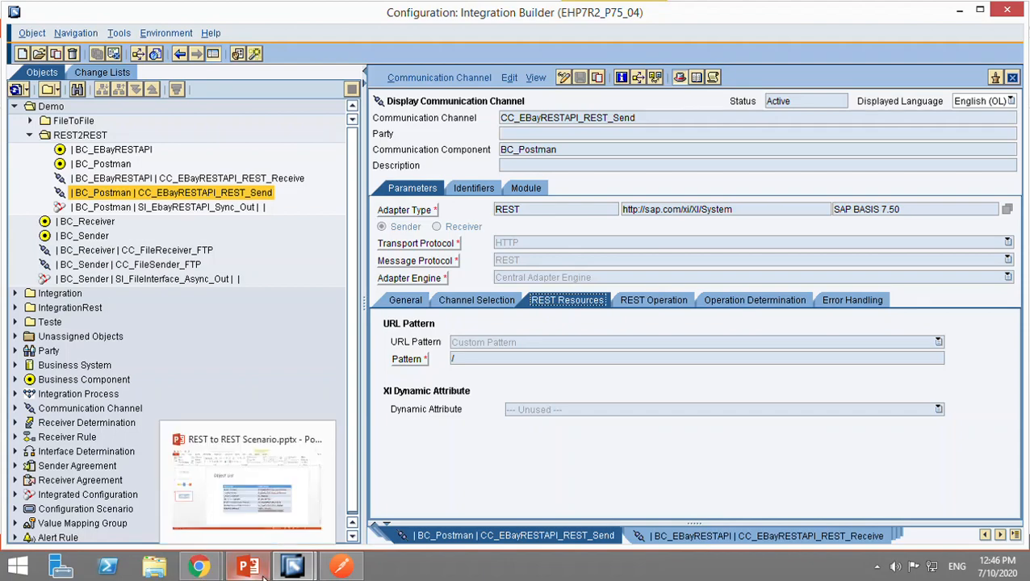
left_click(342, 566)
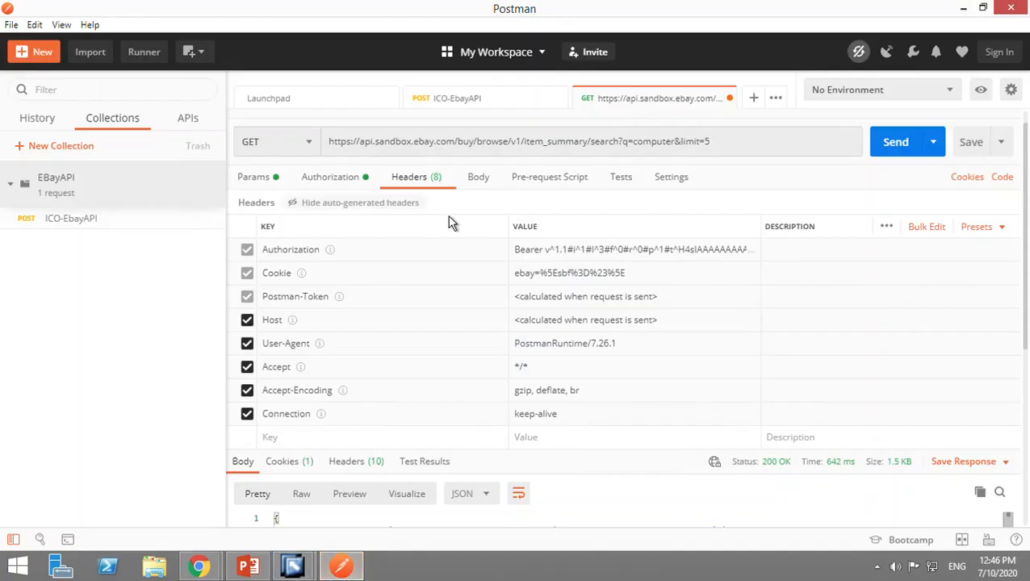
left_click(503, 116)
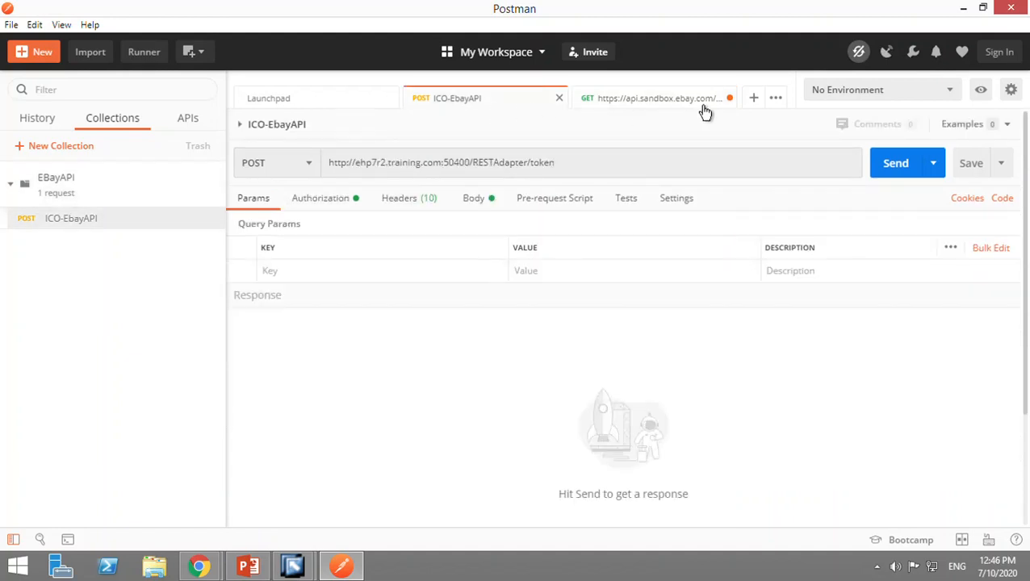
left_click(759, 105)
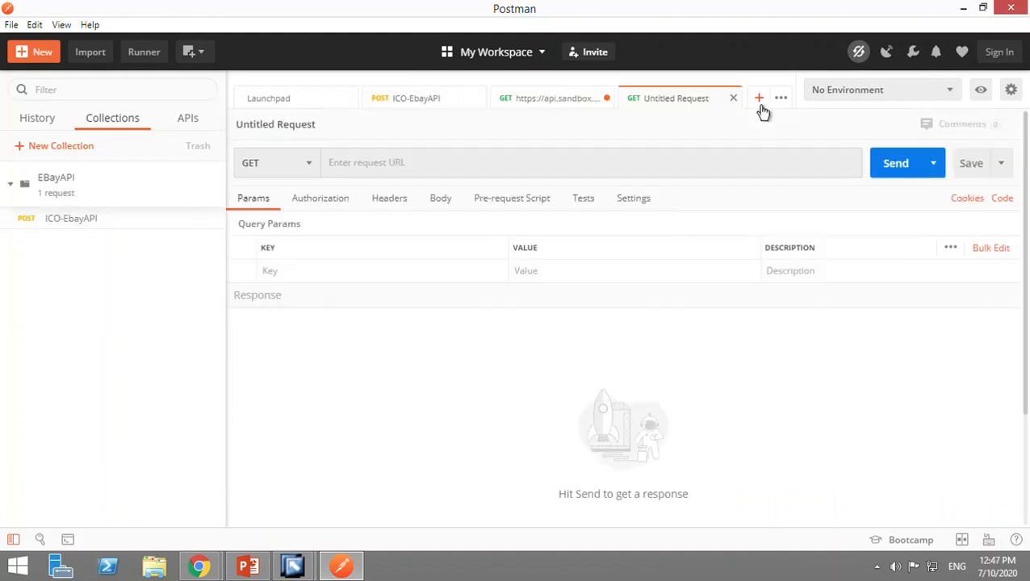
left_click(462, 170)
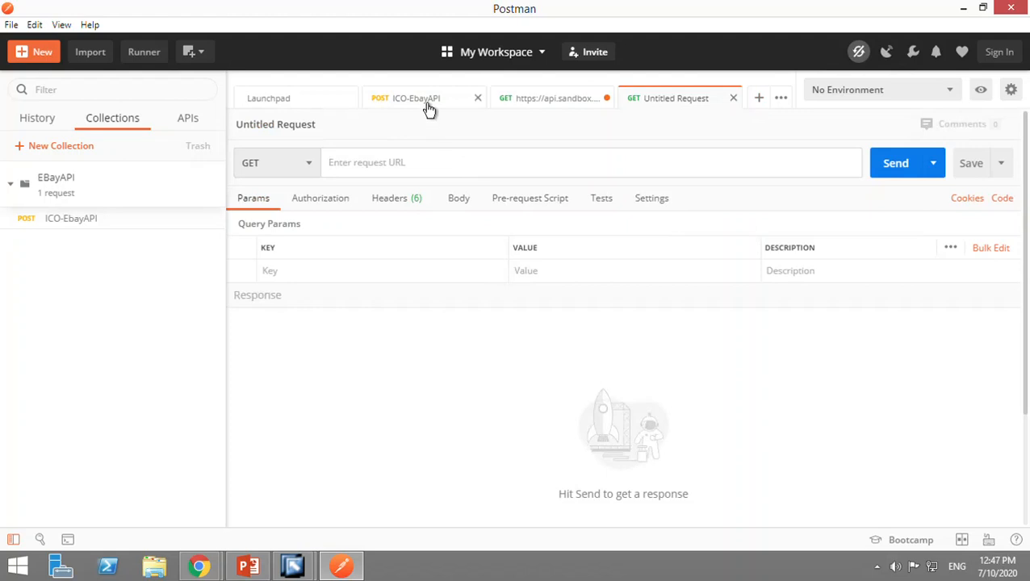
left_click(429, 109)
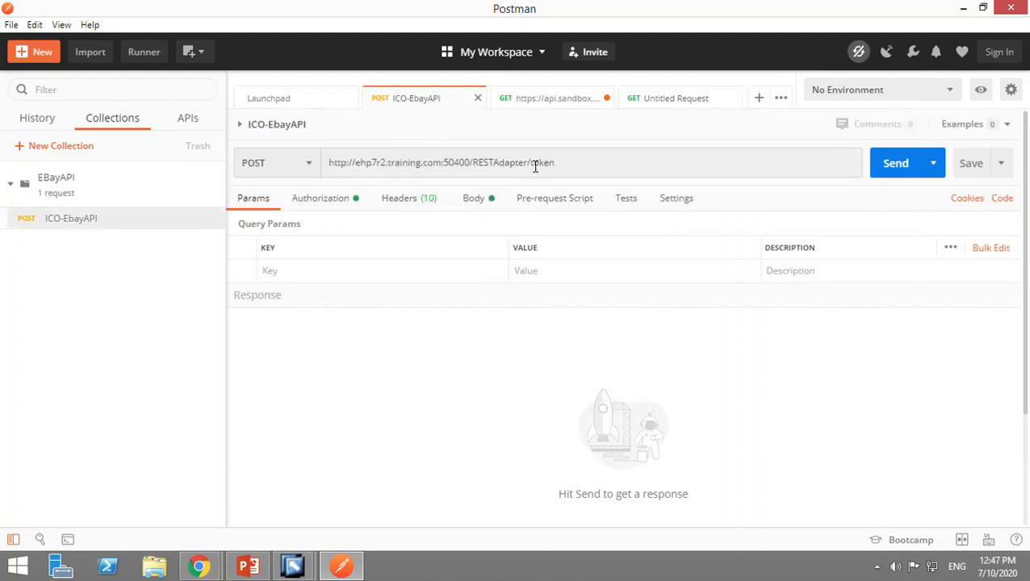
left_click_drag(528, 164, 334, 163)
key("ctrl+c")
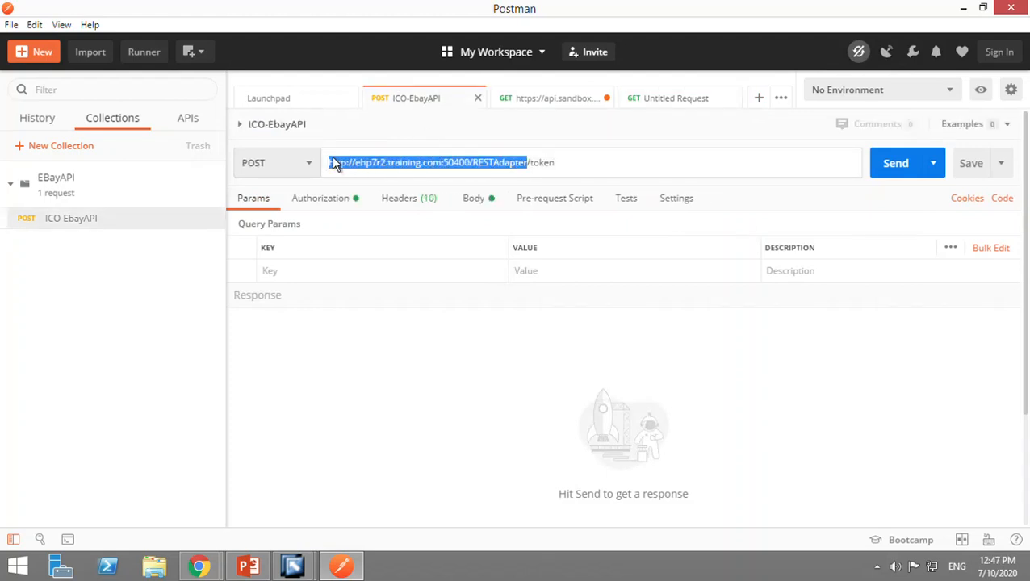
left_click(702, 108)
left_click(482, 172)
key("ctrl+v")
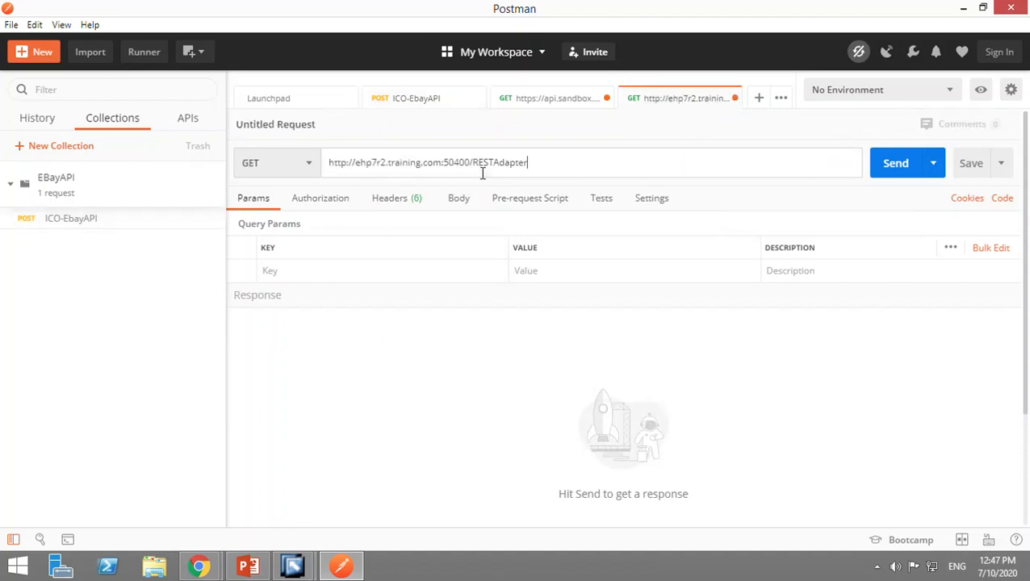
type("/")
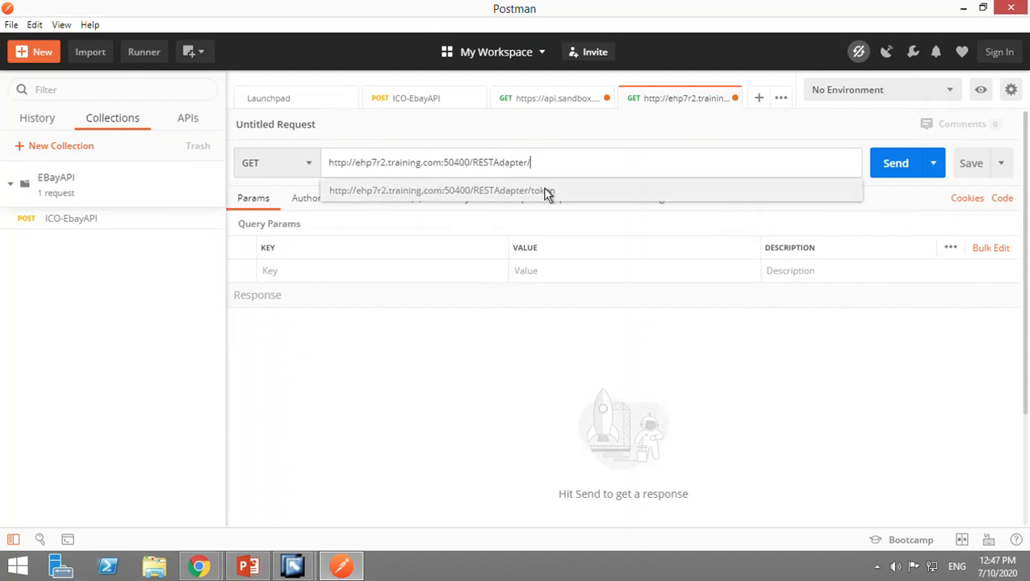
key("ctrl+v")
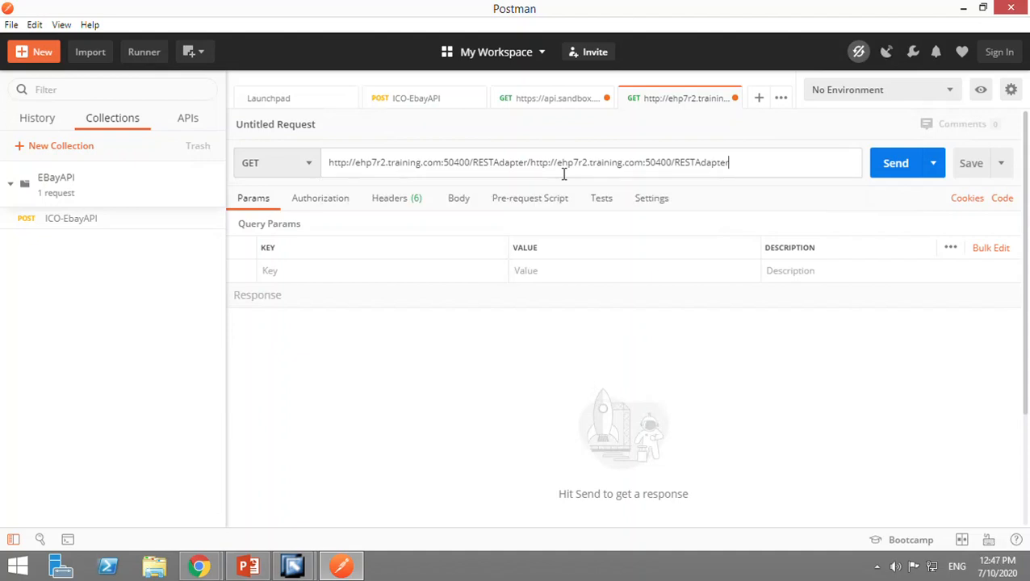
left_click_drag(741, 170, 565, 169)
key("BackSpace")
Step: Copy the sender channel's endpoint /ebay from Integration Builder and append it after RESTAdapter in the Postman request URL, replacing the leftover characters
key("alt+Tab")
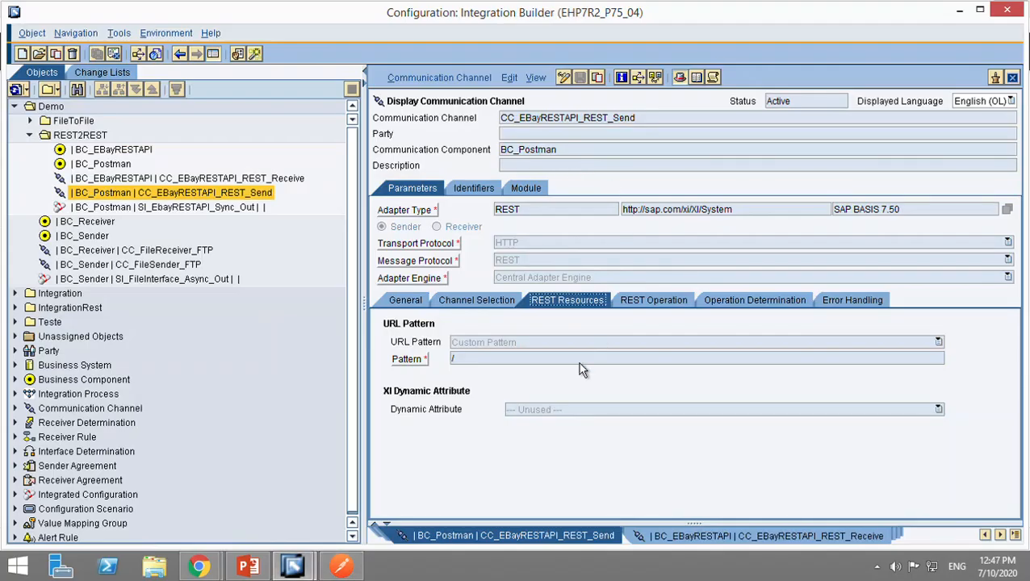
left_click(477, 301)
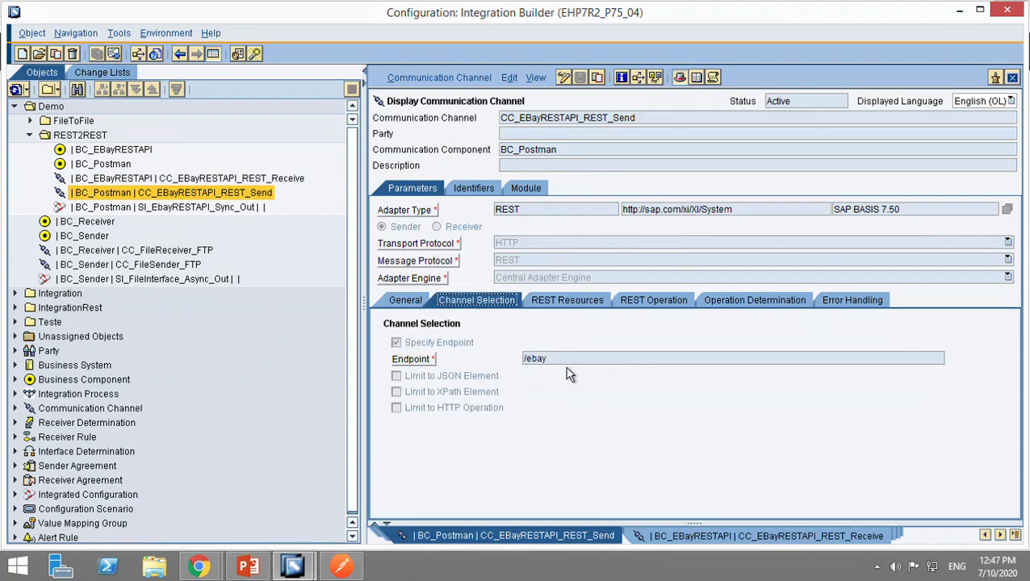
left_click_drag(566, 362, 520, 373)
key("ctrl+c")
key("alt+Tab")
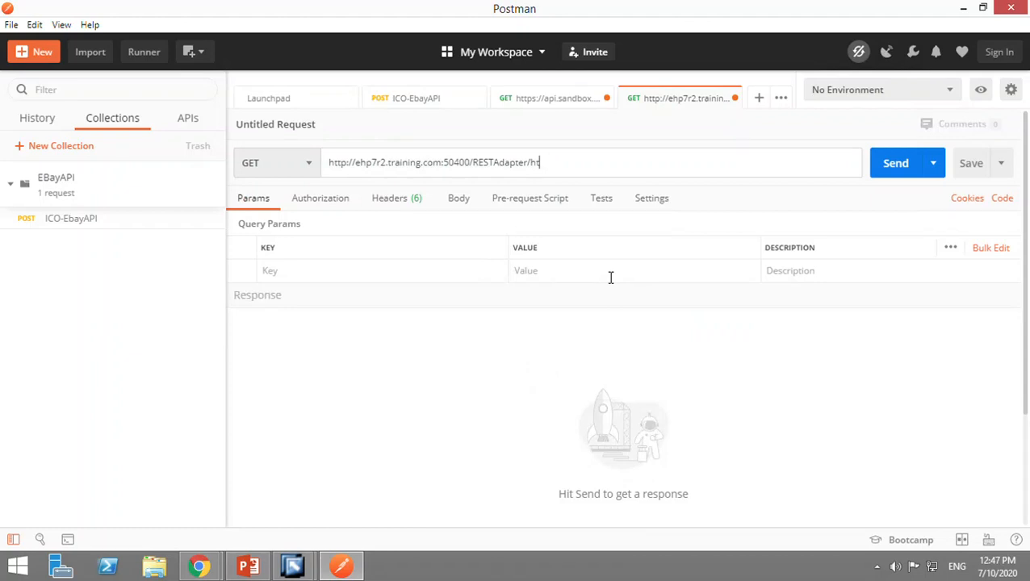
key("BackSpace")
key("BackSpace")
key("BackSpace")
key("ctrl+v")
Step: Set the new request's authorization type to Basic Auth
left_click(338, 207)
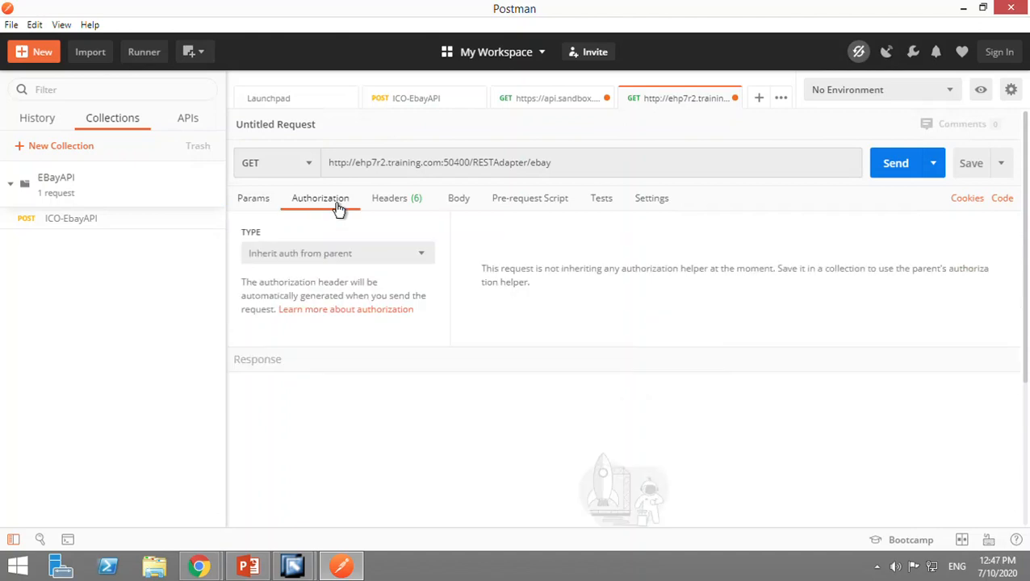
left_click(381, 260)
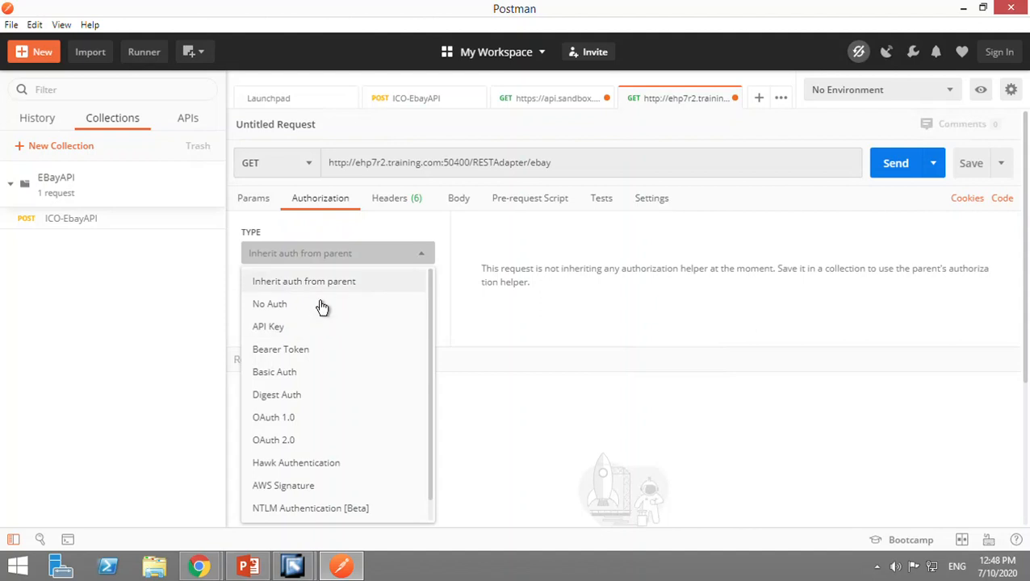
left_click(311, 374)
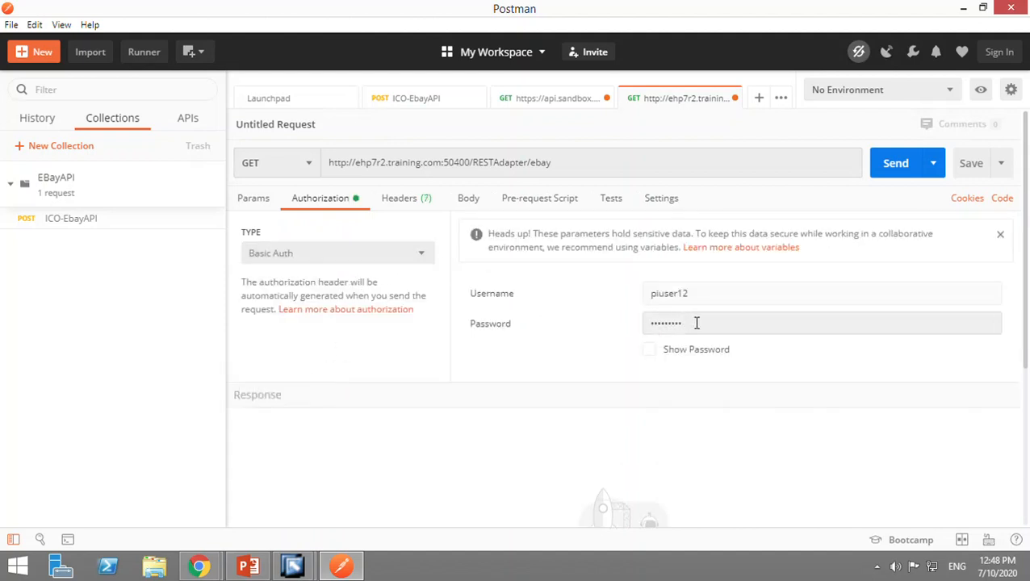
Step: Review the request's headers, body, pre-request script, tests, settings and authorization
left_click(428, 209)
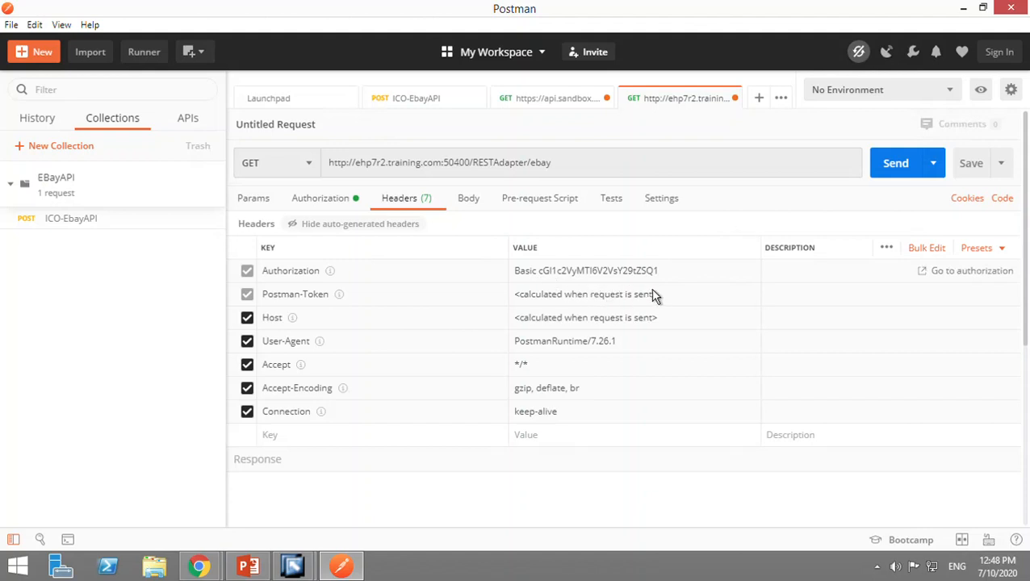
left_click(476, 207)
left_click(424, 203)
left_click(564, 219)
left_click(628, 216)
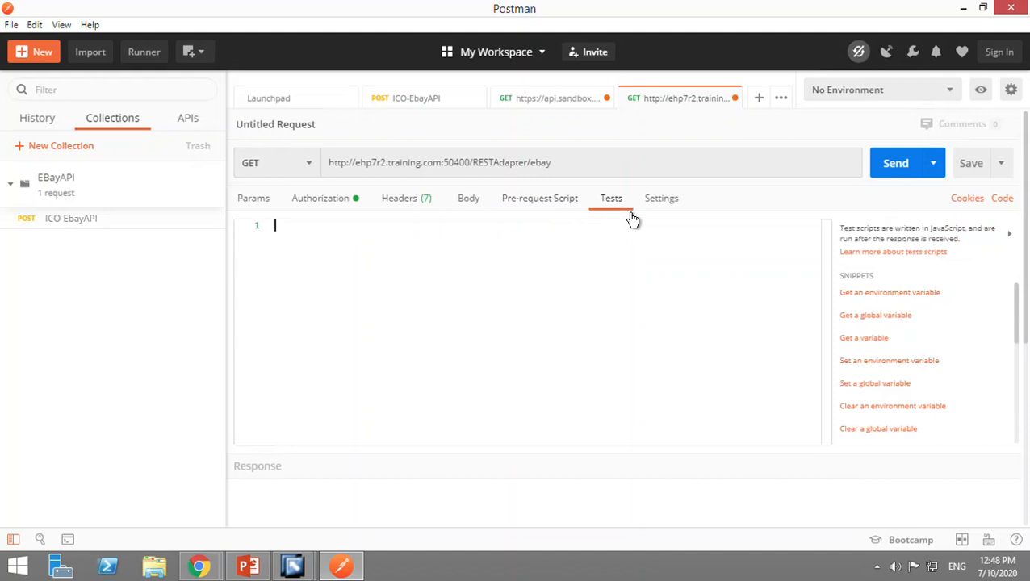
left_click(677, 215)
left_click(417, 214)
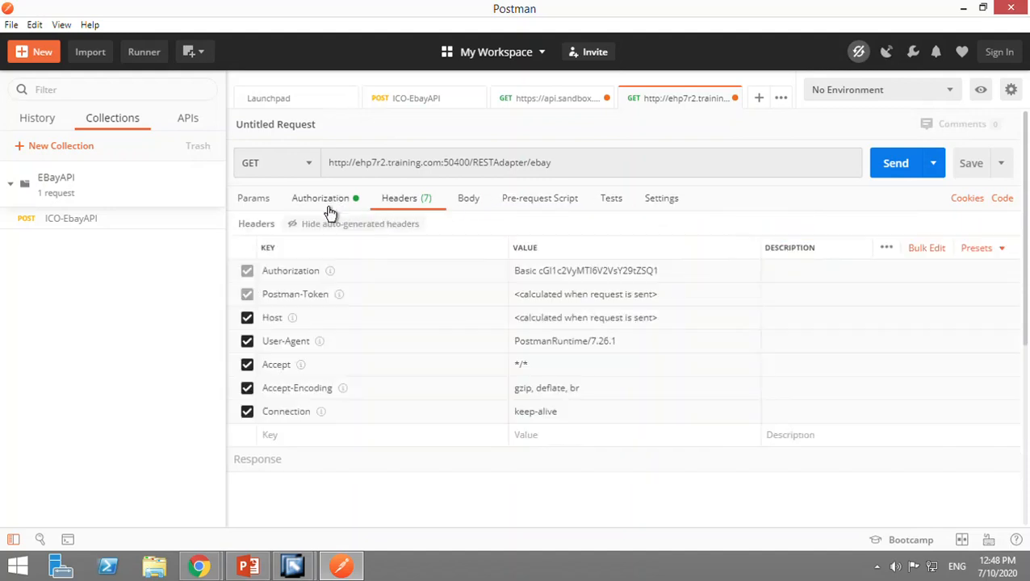
left_click(330, 212)
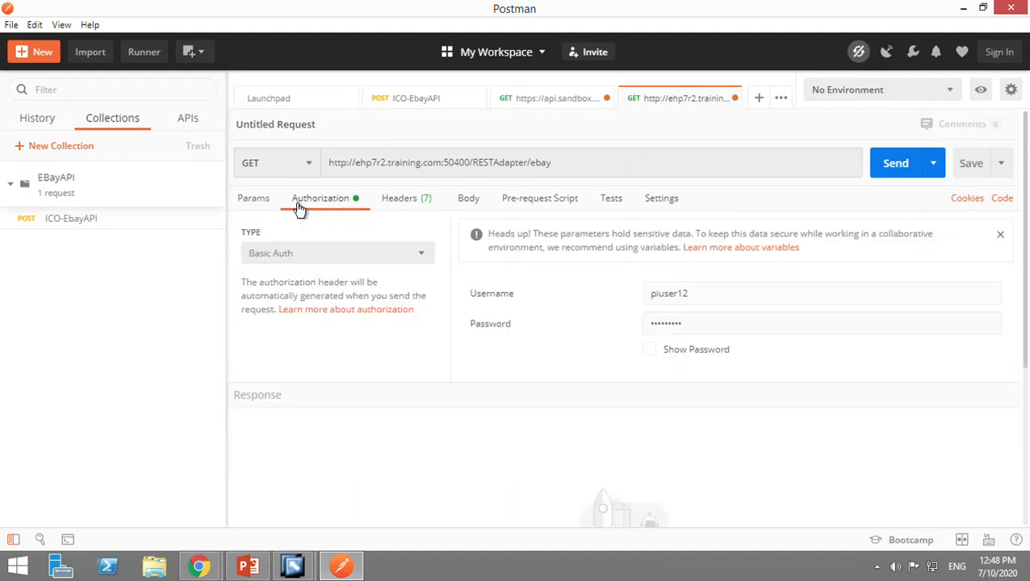
left_click(411, 210)
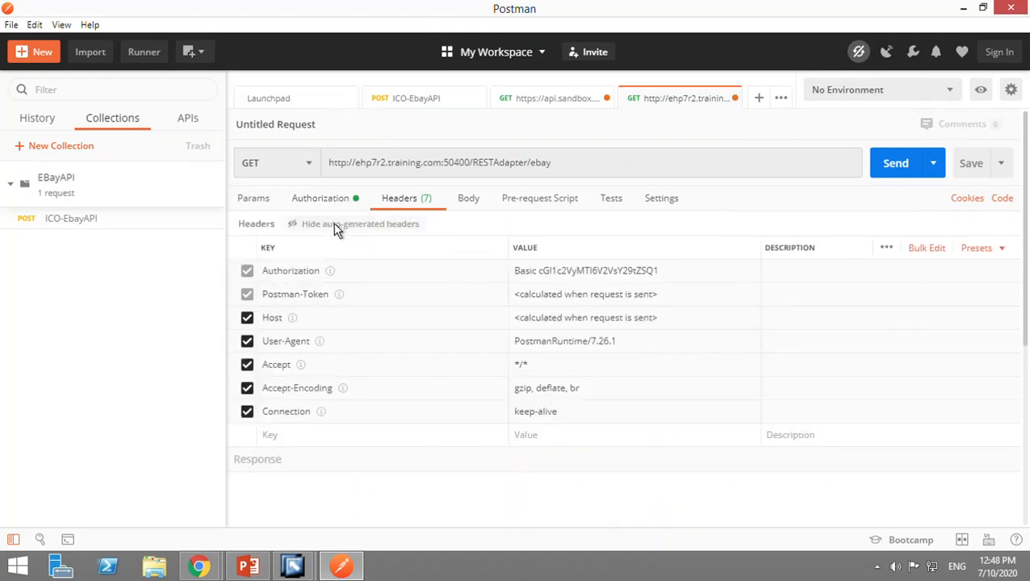
Step: Send the GET request to the /ebay endpoint and check the response body
left_click(895, 171)
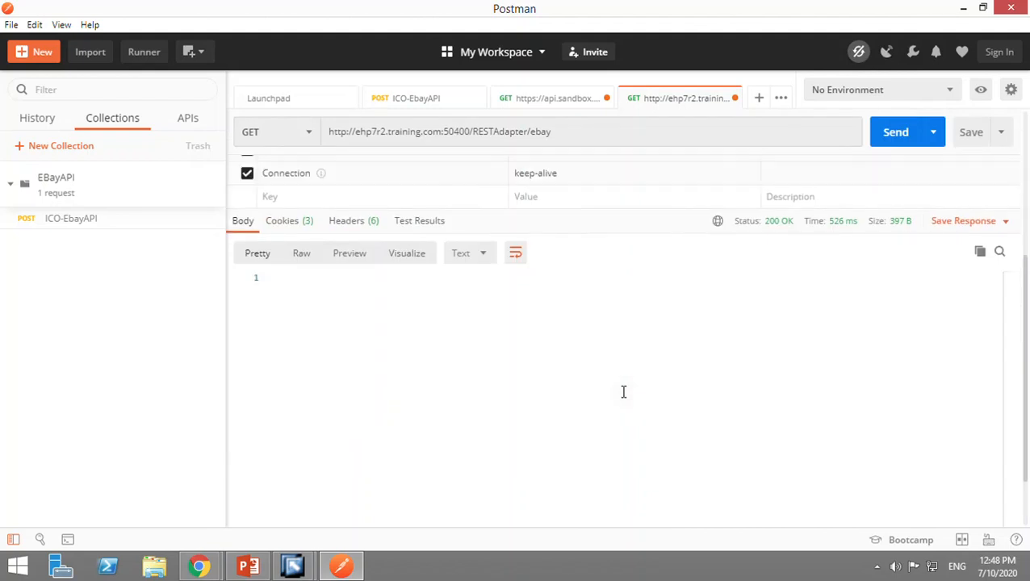
scroll(623, 391, "down", 1)
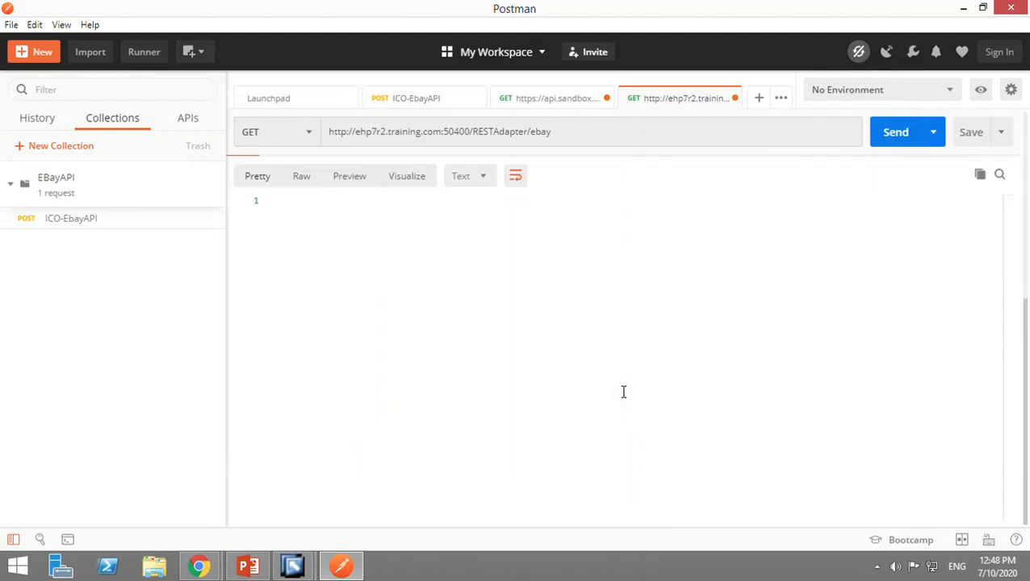
scroll(623, 392, "up", 4)
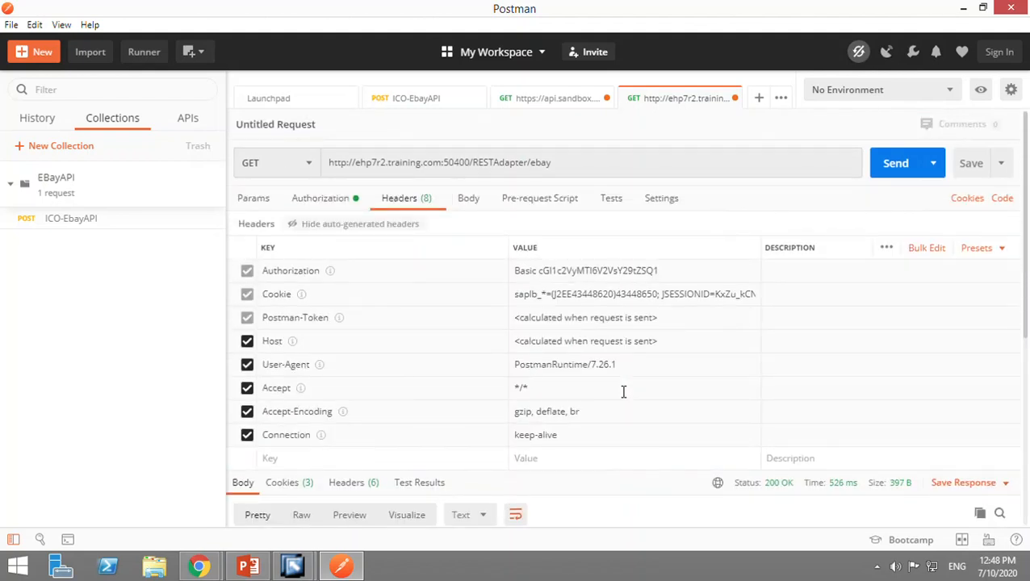
Step: Examine the /ebay response's headers, cookies and body for any returned eBay data
scroll(623, 391, "down", 3)
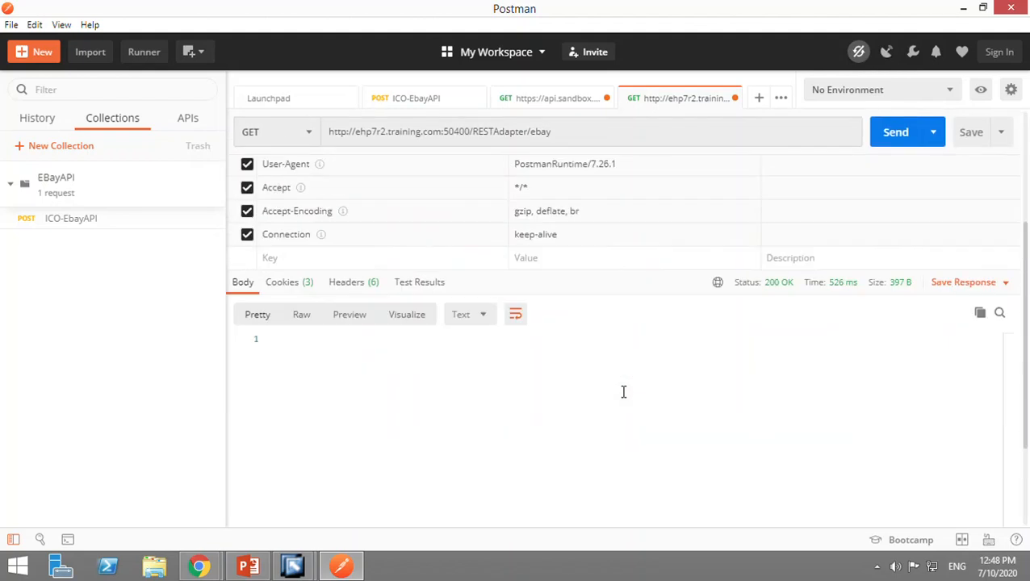
left_click(310, 294)
left_click(355, 301)
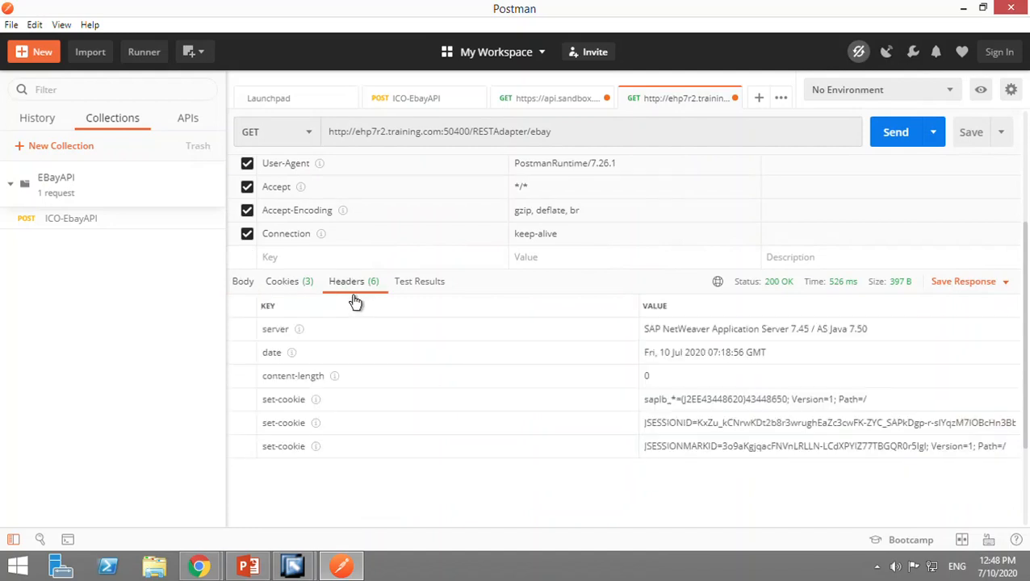
scroll(457, 420, "down", 3)
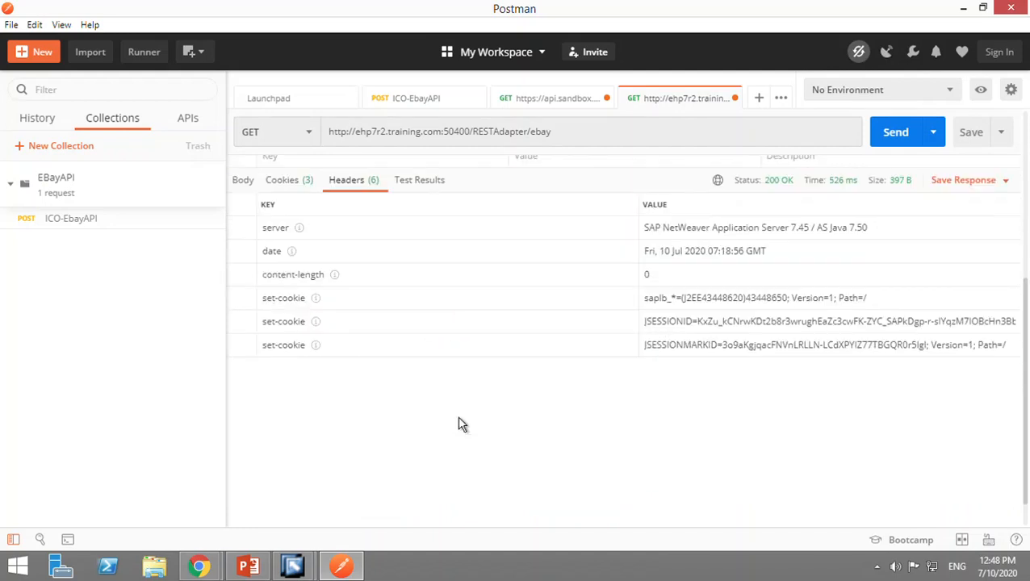
scroll(459, 424, "up", 6)
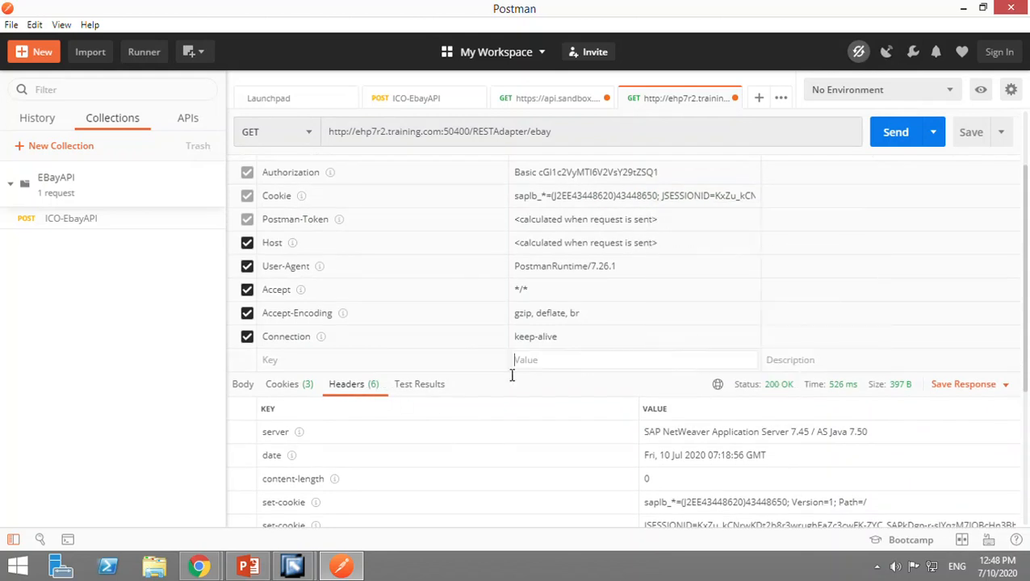
left_click(306, 392)
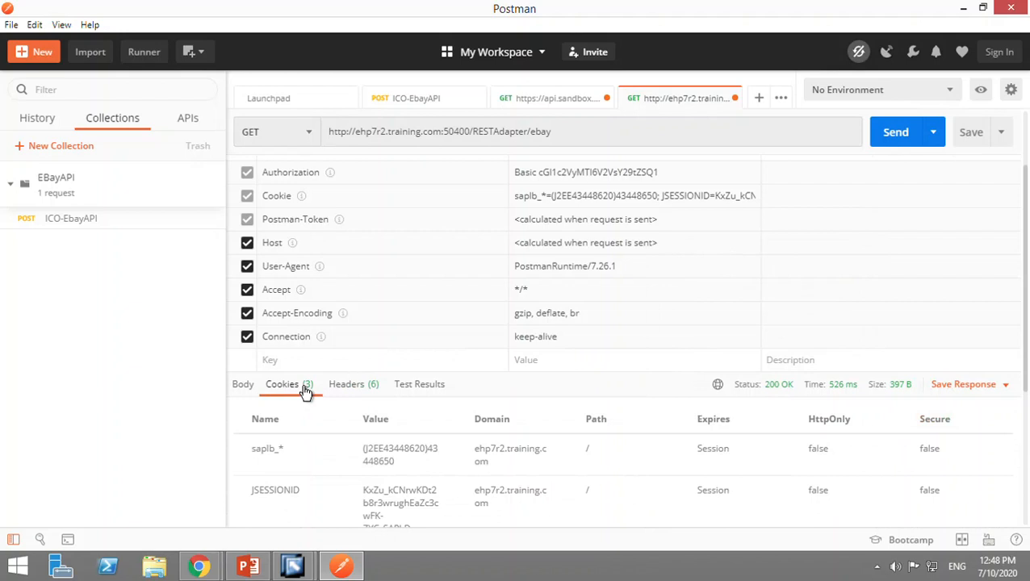
left_click(254, 394)
scroll(436, 369, "down", 5)
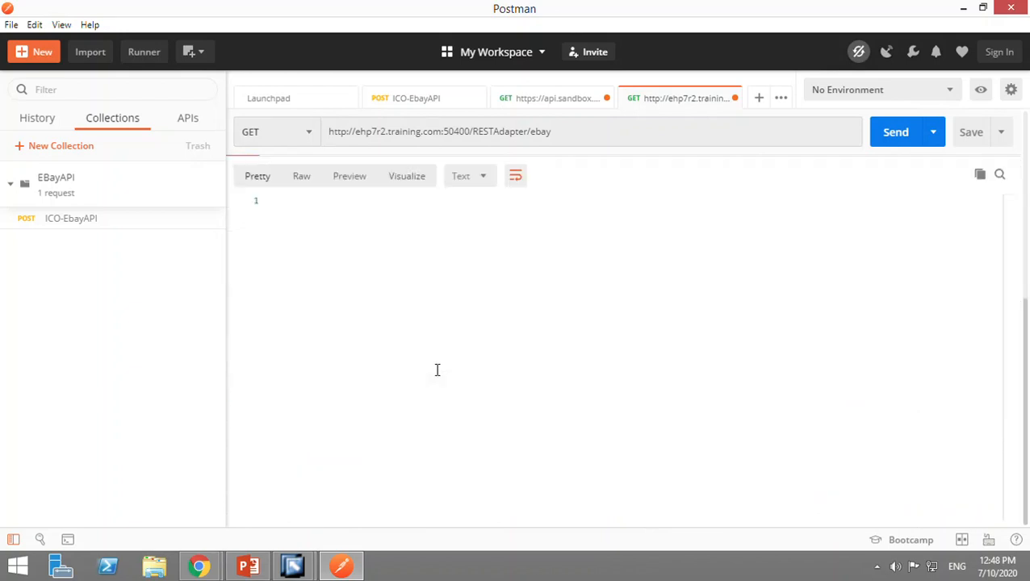
scroll(437, 369, "up", 2)
scroll(437, 369, "up", 2)
scroll(437, 369, "down", 4)
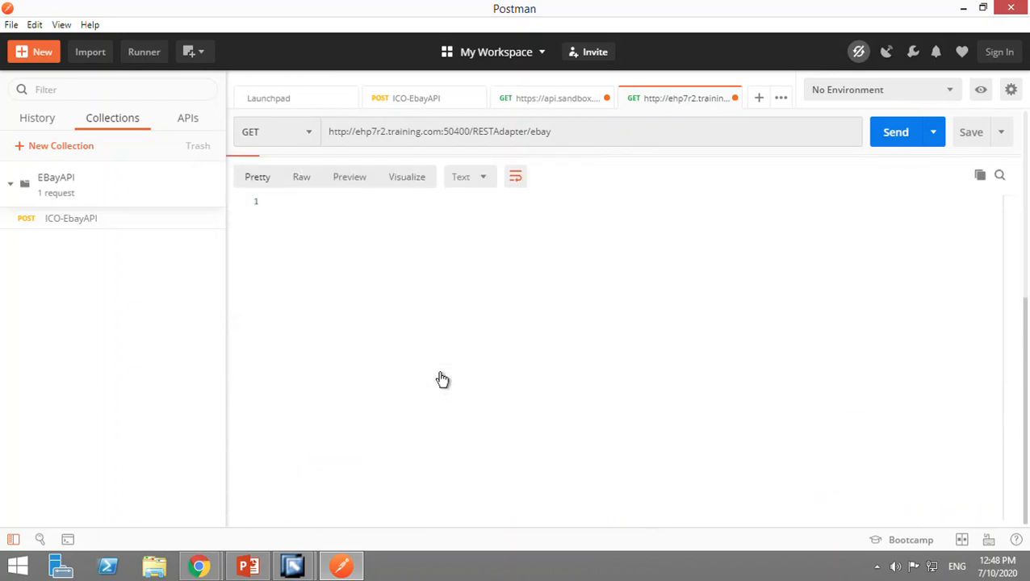
scroll(437, 370, "up", 1)
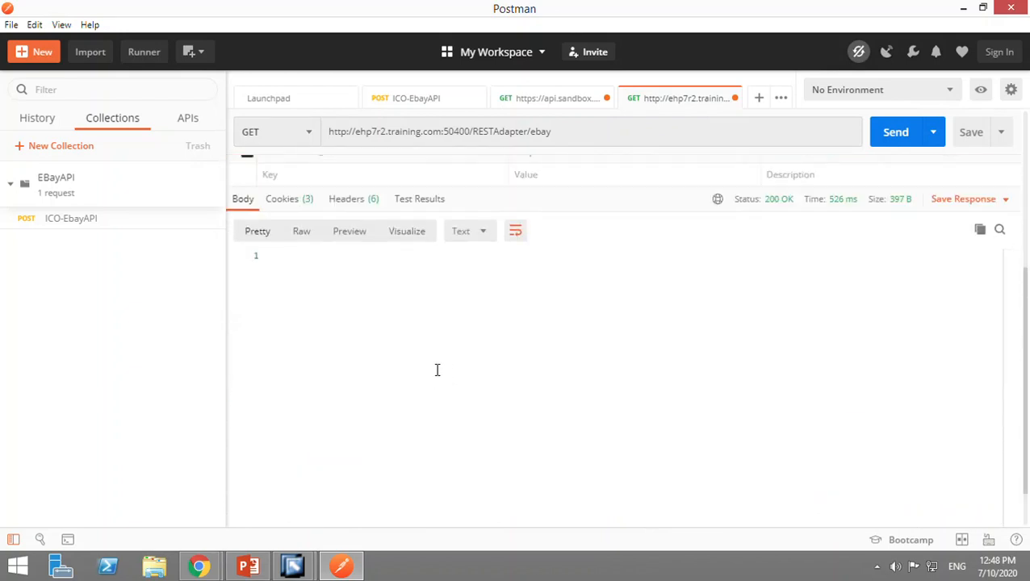
Step: Check the response body in other display formats and review its cookies, test results, headers and status code
left_click(311, 249)
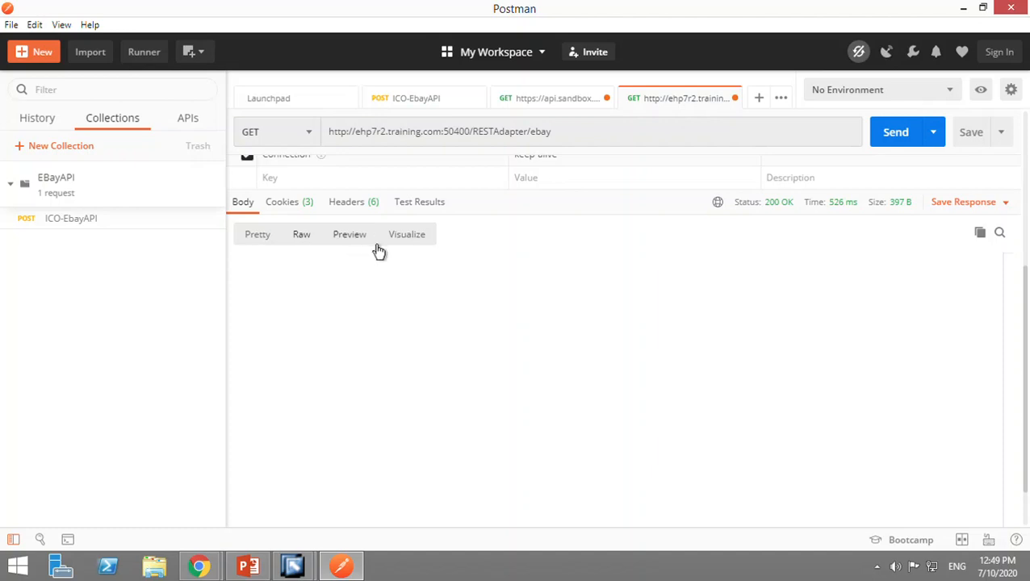
left_click(267, 246)
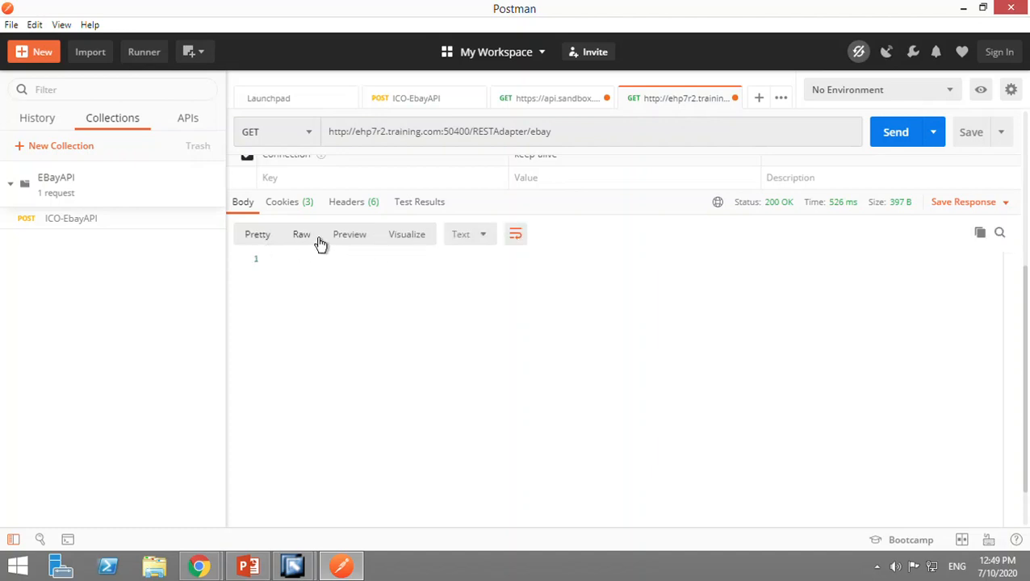
left_click(310, 210)
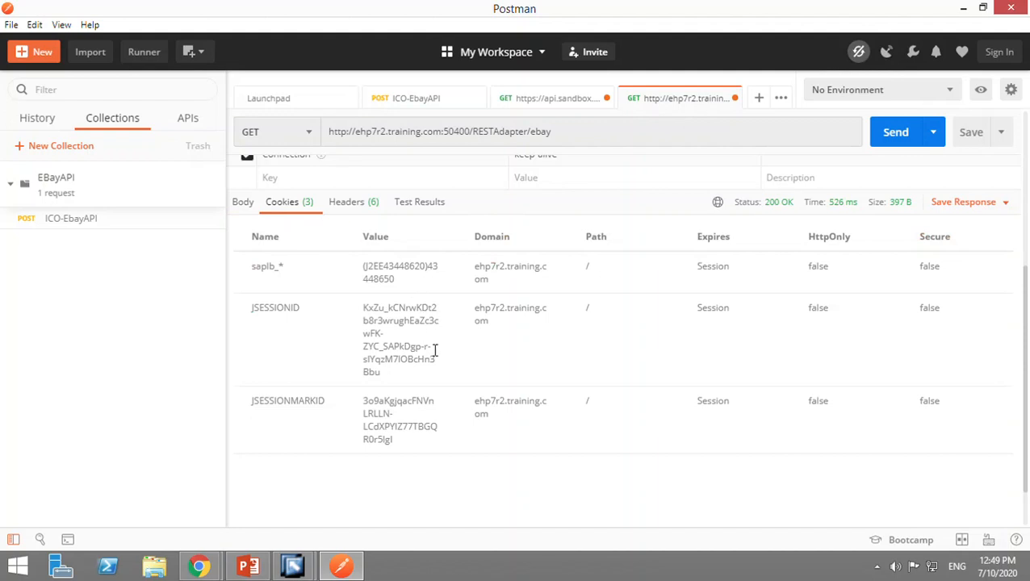
scroll(434, 351, "down", 1)
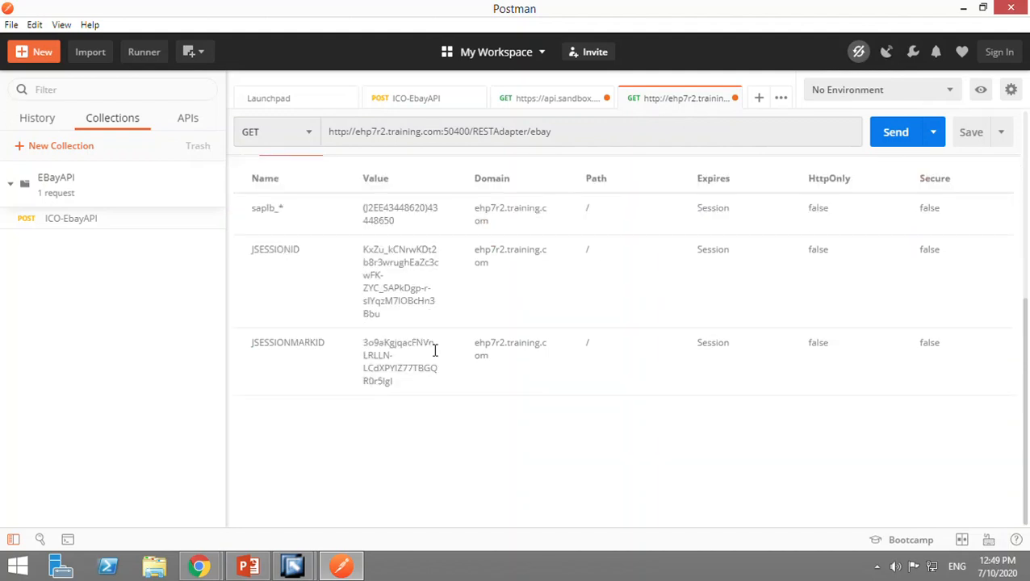
scroll(434, 351, "up", 3)
left_click(433, 311)
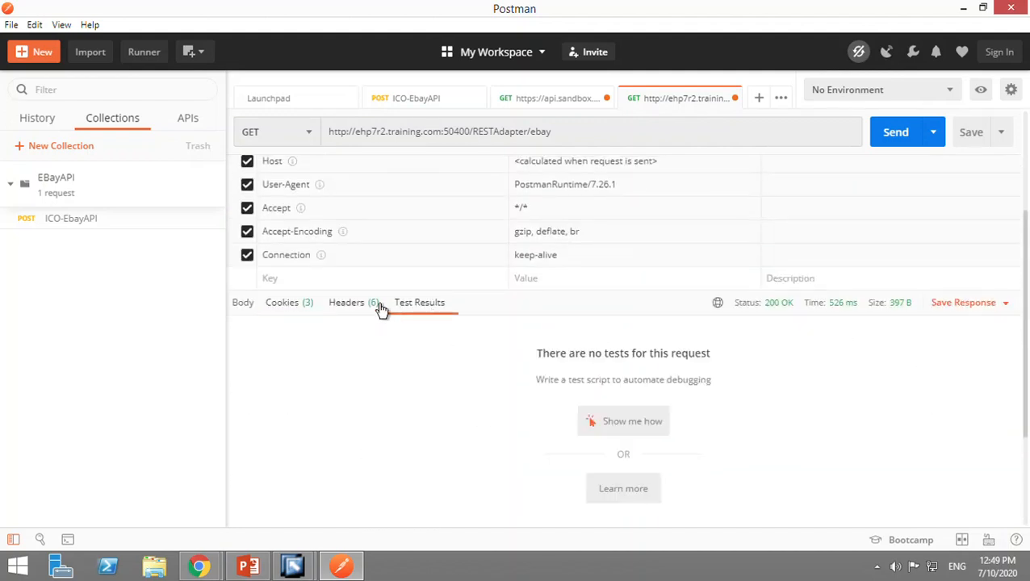
left_click(355, 303)
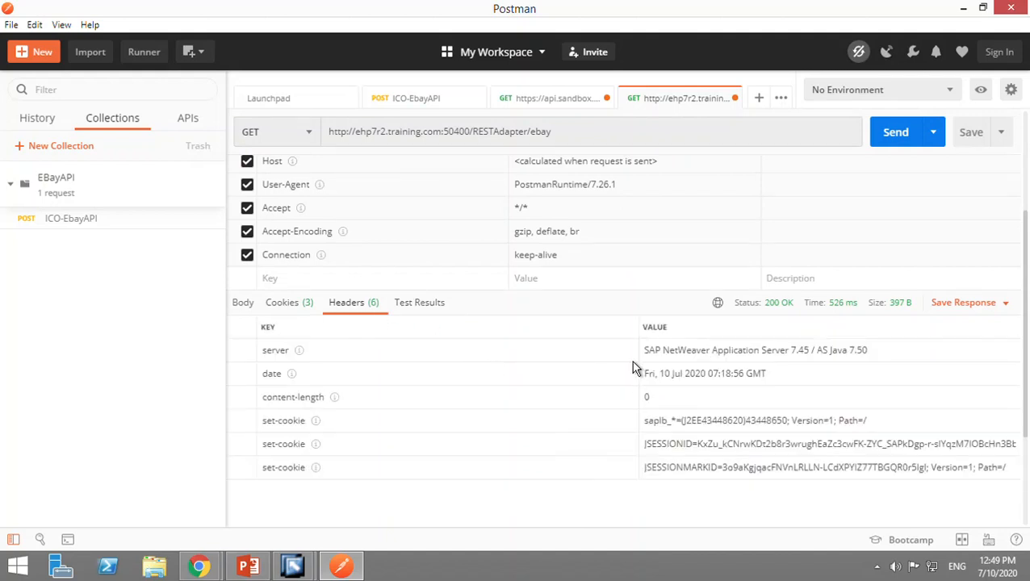
mouse_move(783, 321)
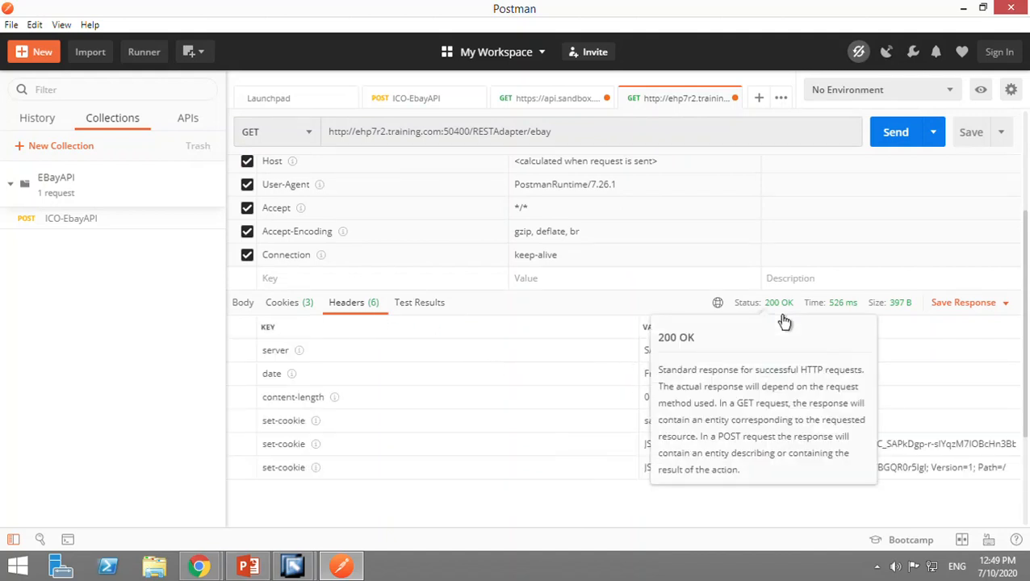
Step: Switch to Chrome and open the Adapter Engine's Message Monitor from the SAP Process Integration monitoring home
left_click(204, 573)
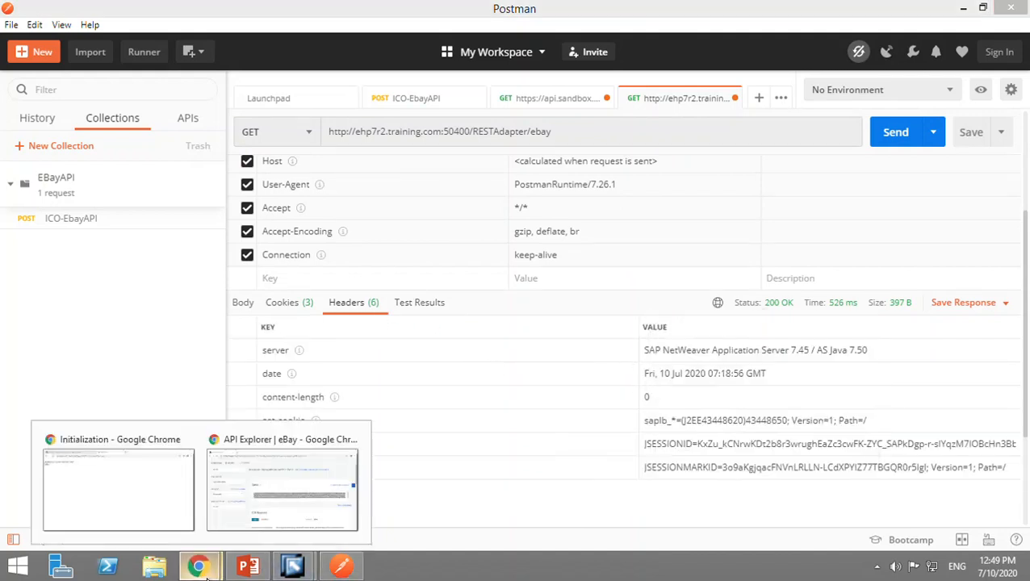
mouse_move(158, 498)
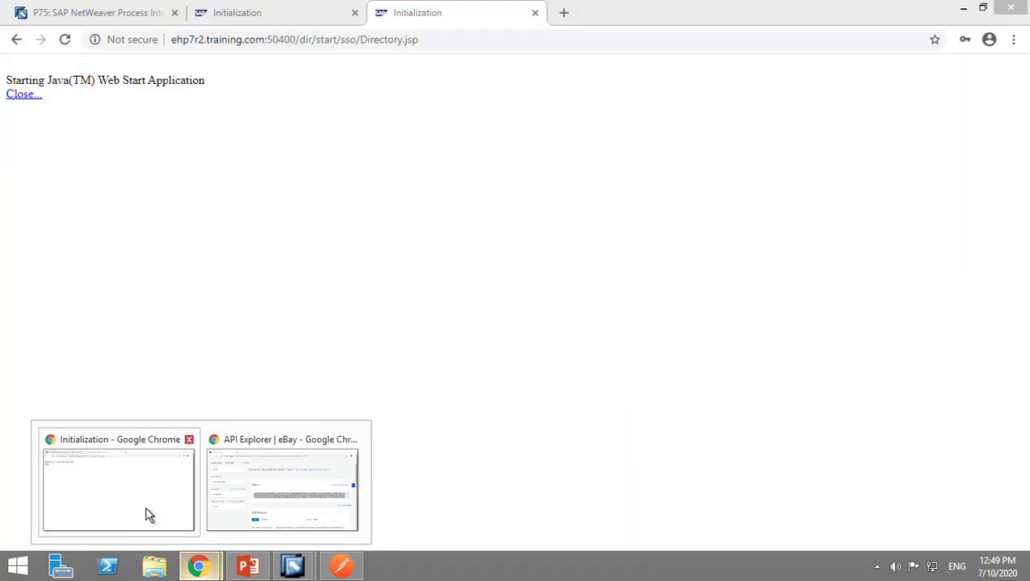
left_click(152, 519)
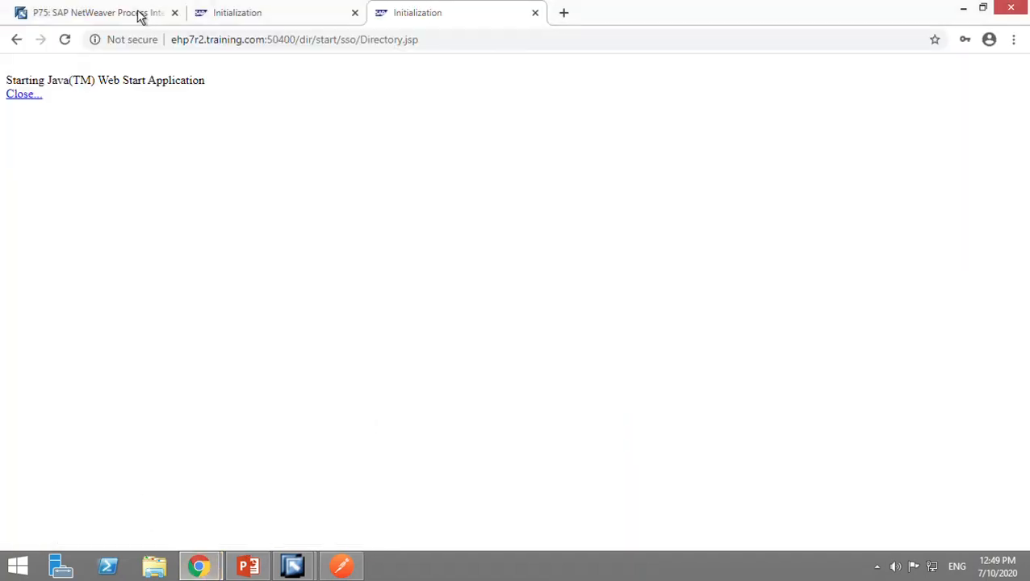
left_click(141, 16)
left_click(413, 227)
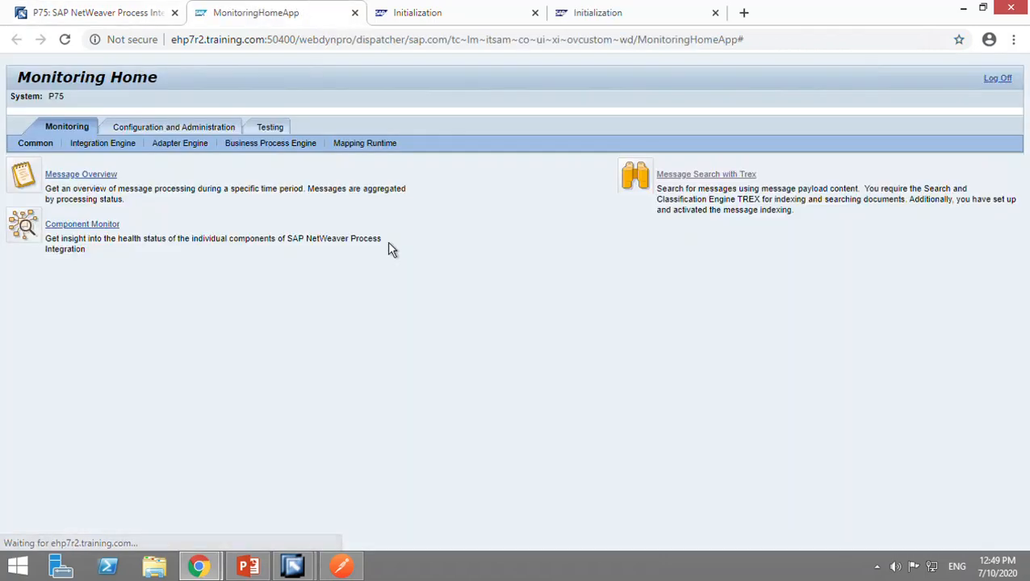
left_click(178, 145)
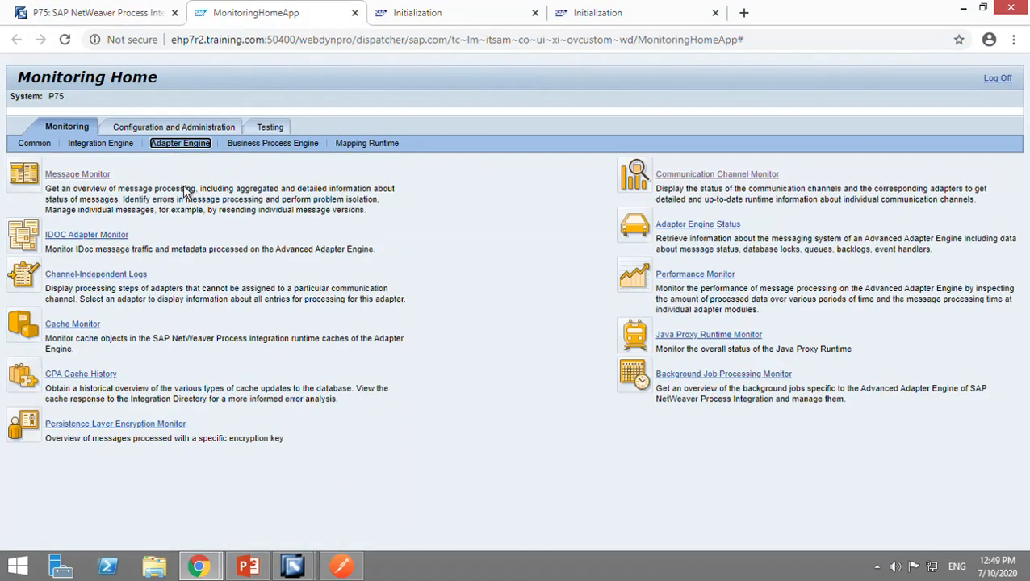
left_click(103, 175)
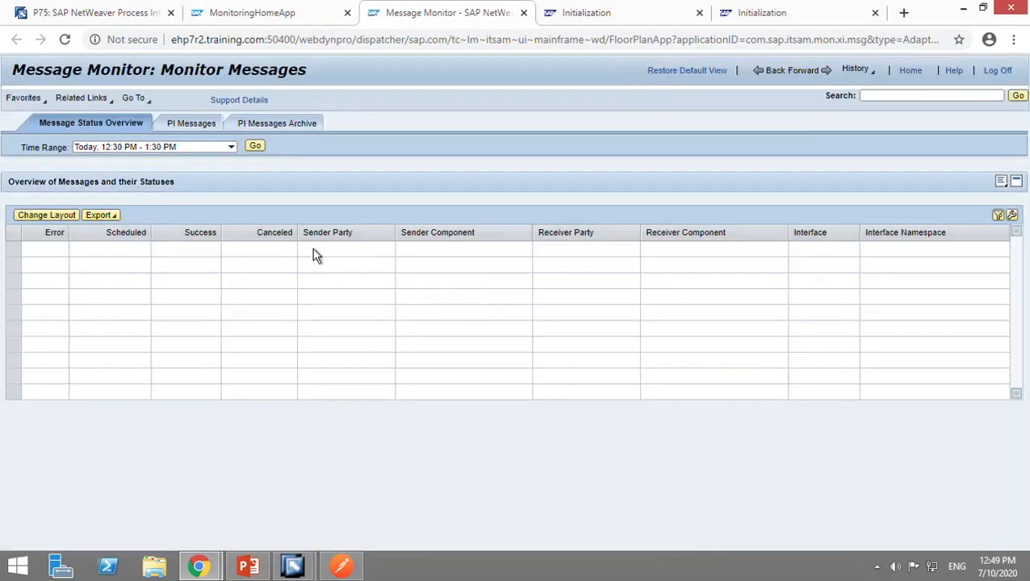
Step: Load the message status overview and open the successfully processed message from BC_Postman to BC_EBayRESTAPI for its version details
left_click(257, 152)
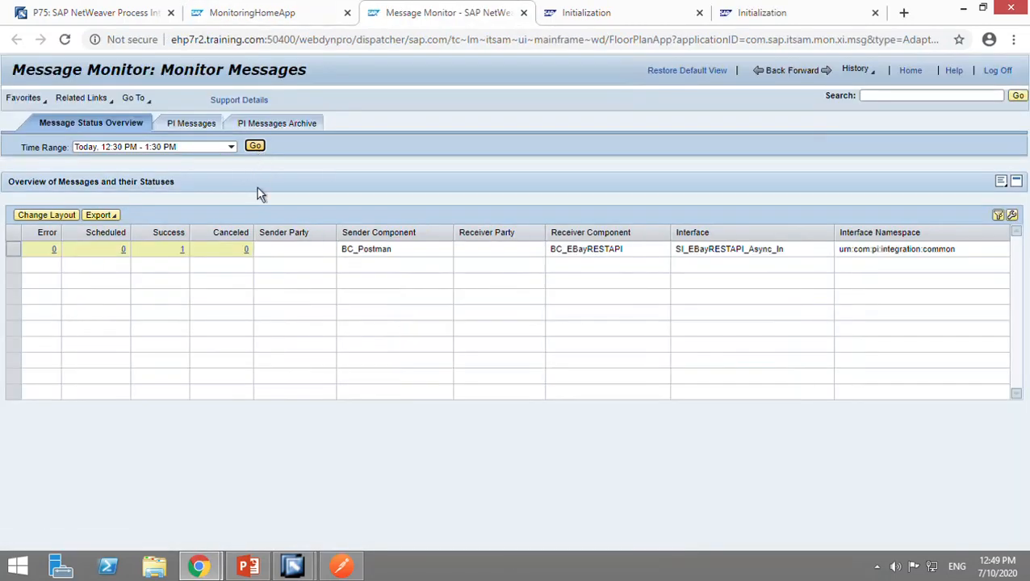
left_click(189, 257)
scroll(434, 385, "down", 1)
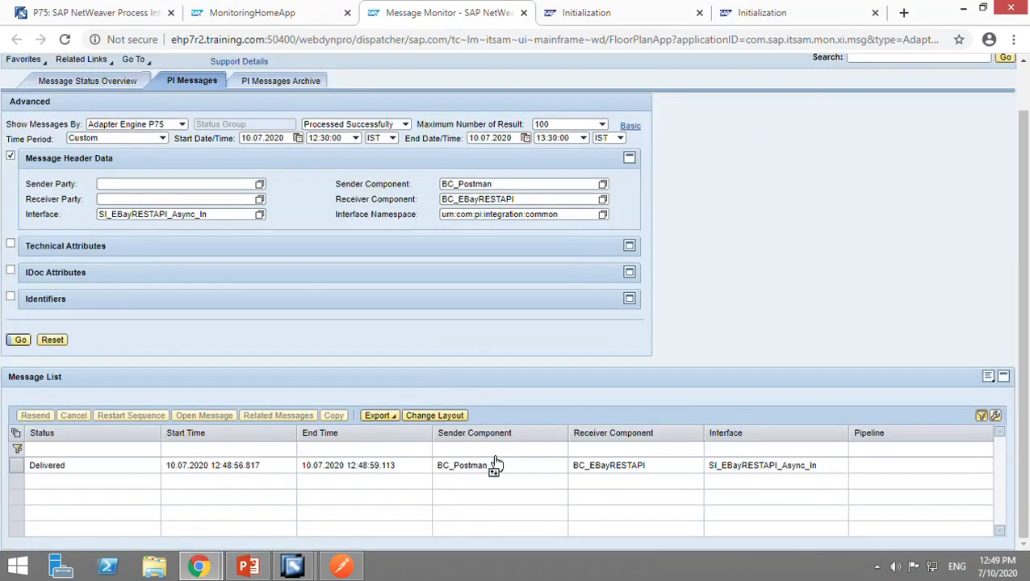
left_click(506, 471)
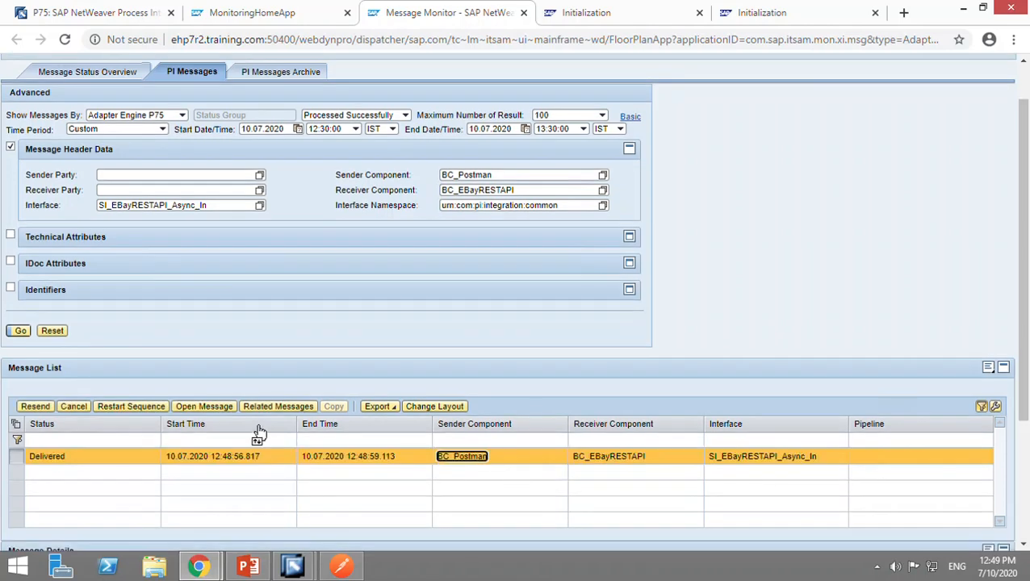
left_click(222, 408)
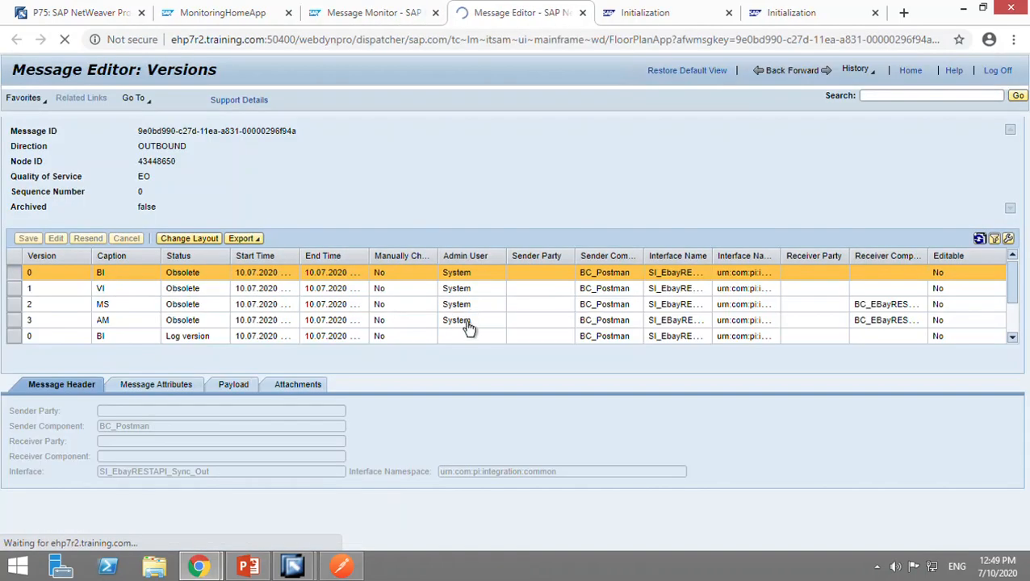
Step: Examine the payload of the message's logged, obsolete and delivered versions
left_click(241, 388)
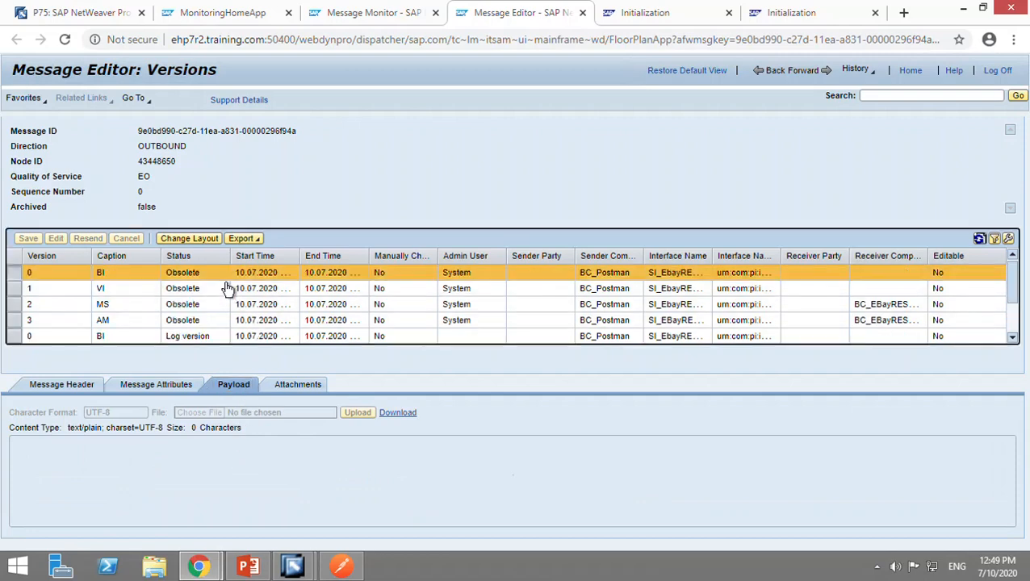
left_click(223, 293)
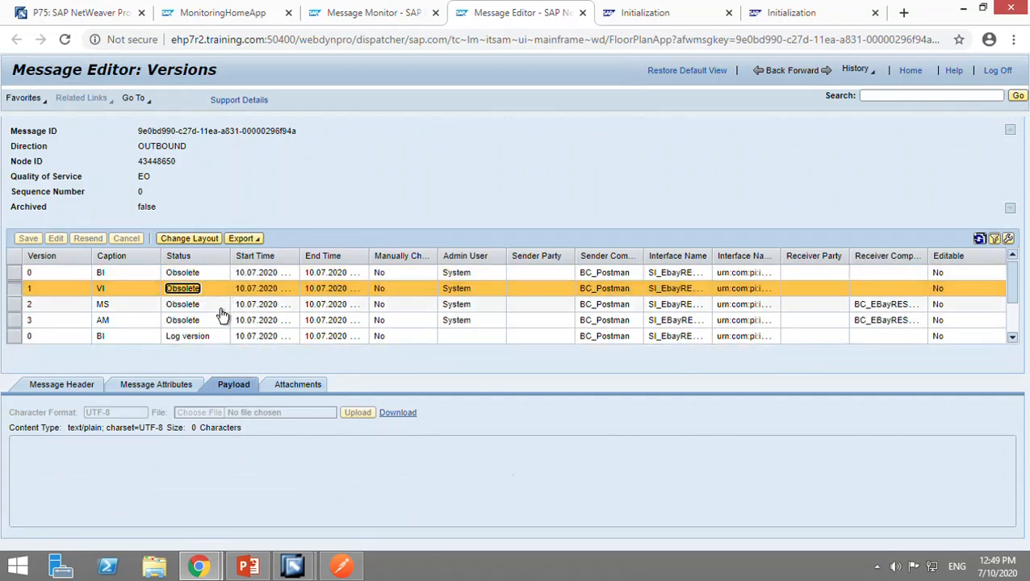
left_click(222, 326)
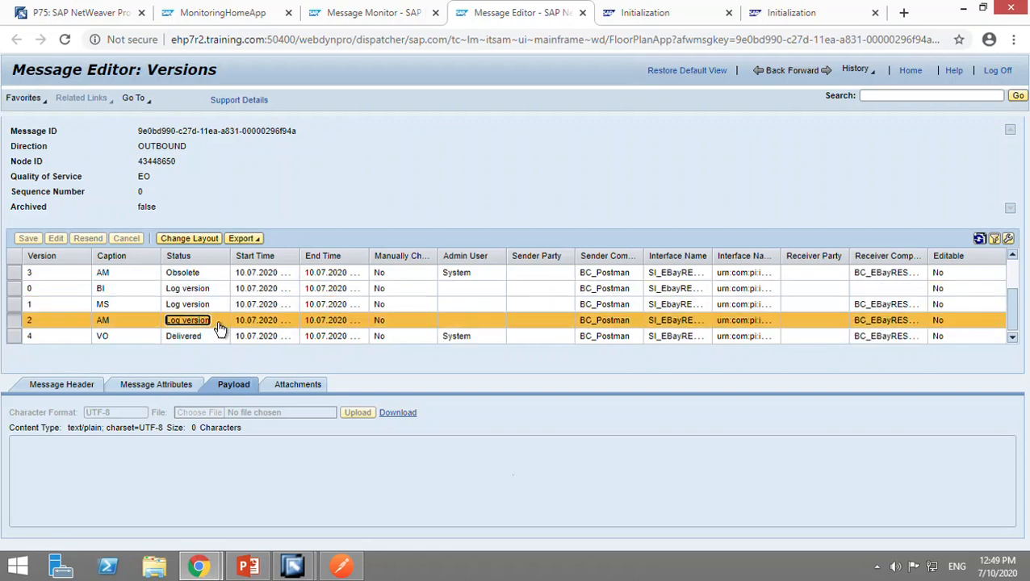
left_click(216, 310)
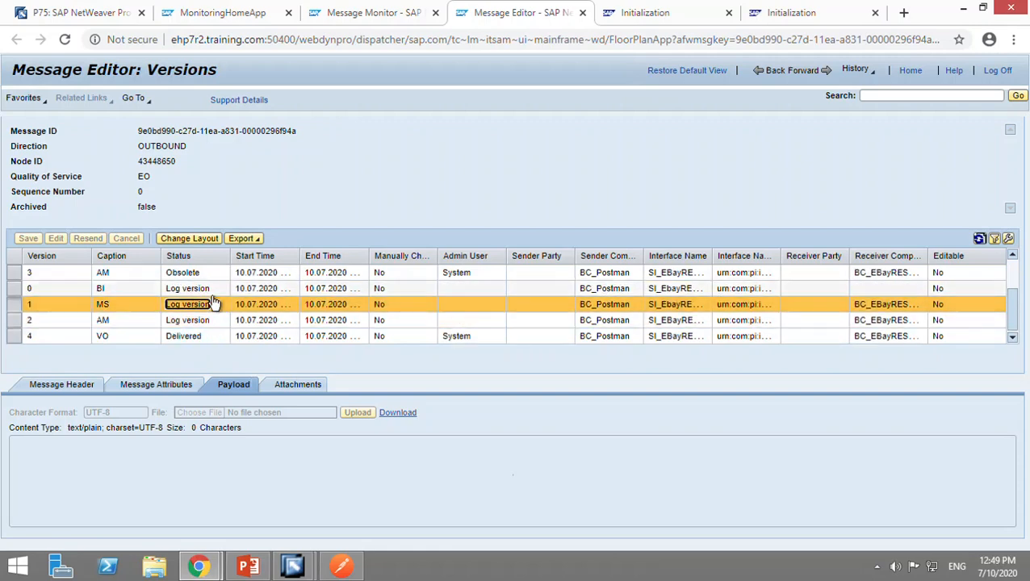
left_click(212, 295)
left_click(213, 340)
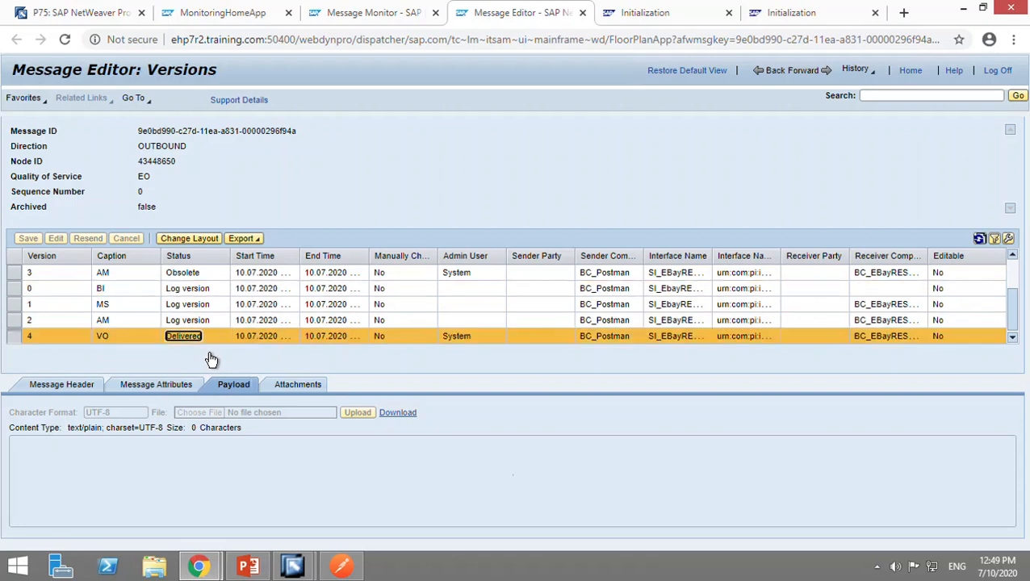
left_click(281, 320)
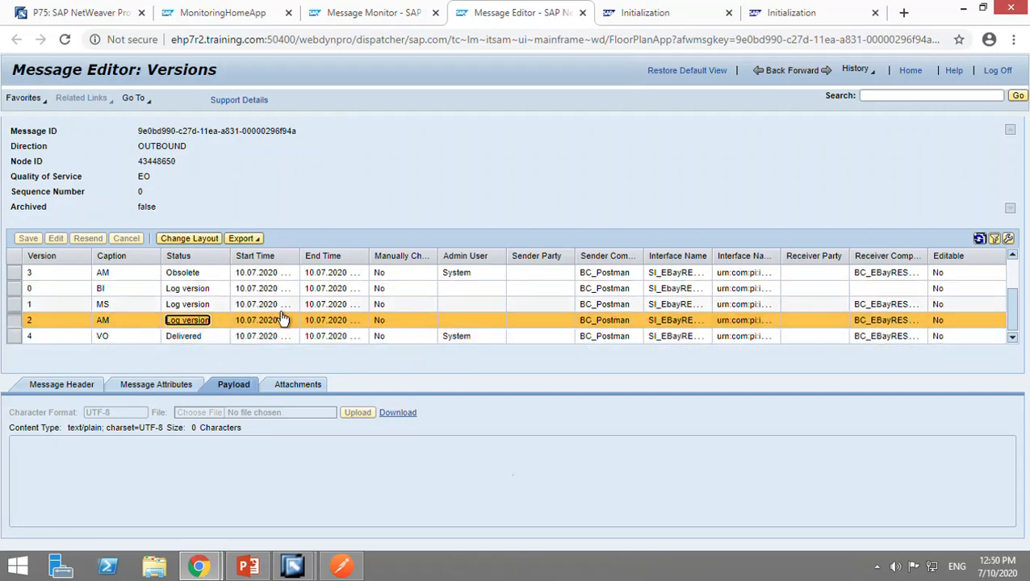
scroll(281, 320, "up", 3)
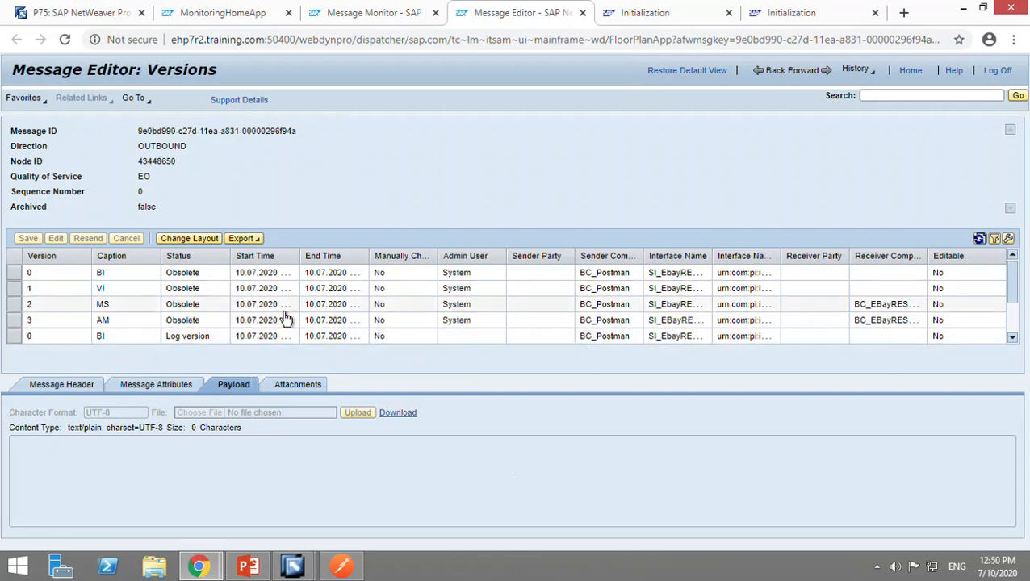
left_click(265, 273)
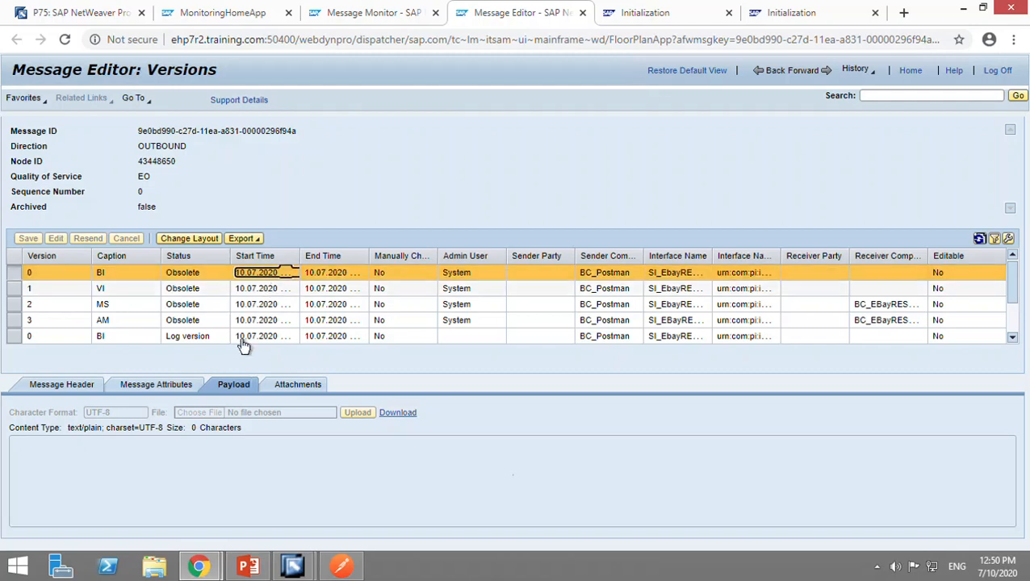
left_click(216, 336)
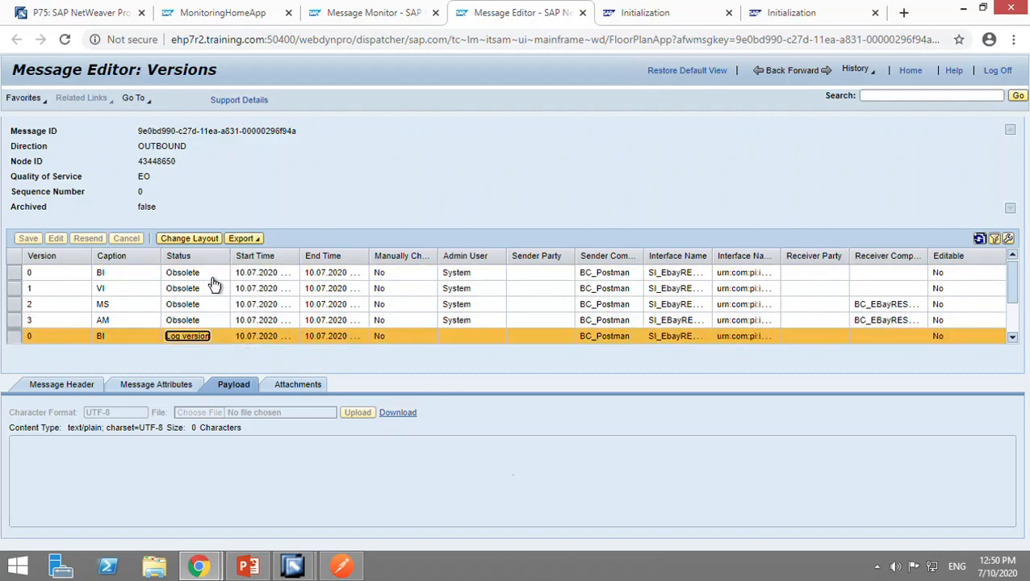
Step: Return to the Message Monitor and open the message log of the delivered BC_Postman to BC_EBayRESTAPI message
left_click(260, 25)
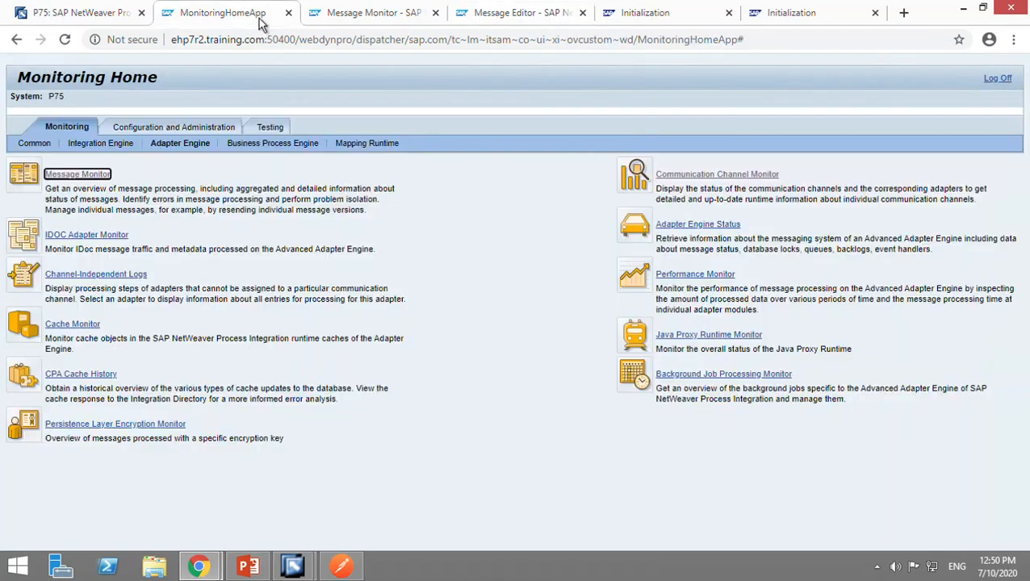
left_click(318, 25)
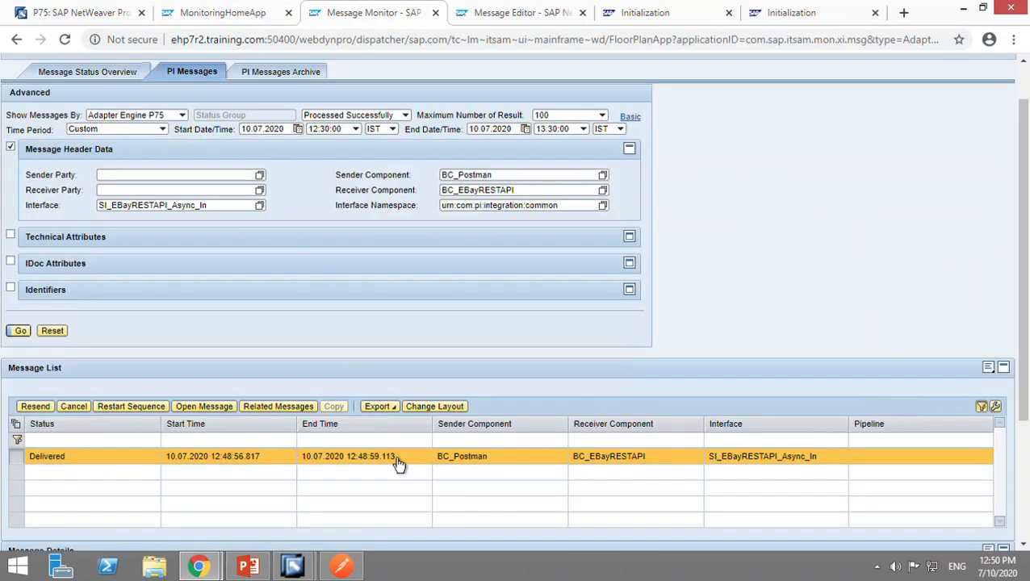
scroll(398, 461, "down", 1)
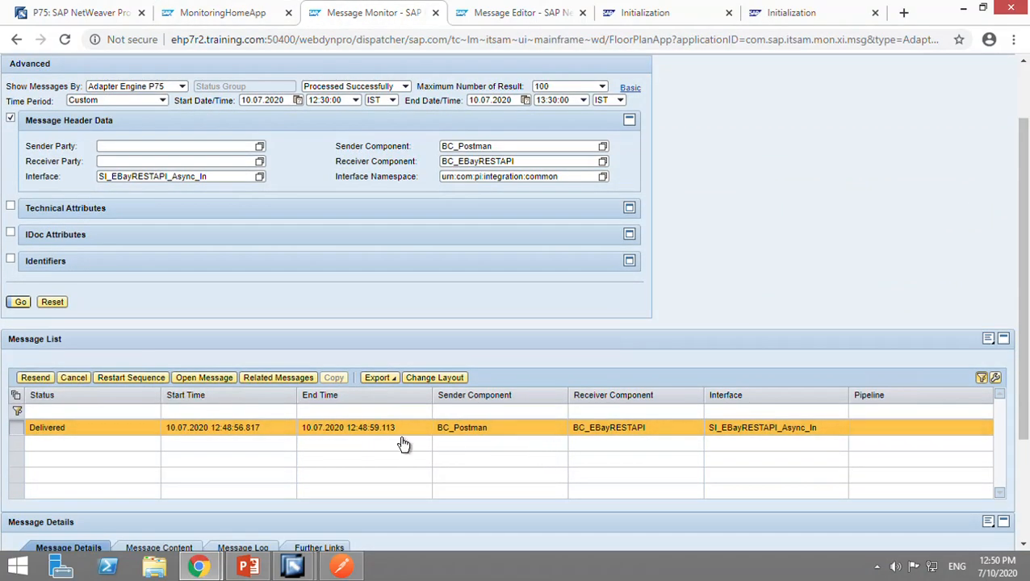
scroll(287, 436, "down", 2)
left_click(261, 402)
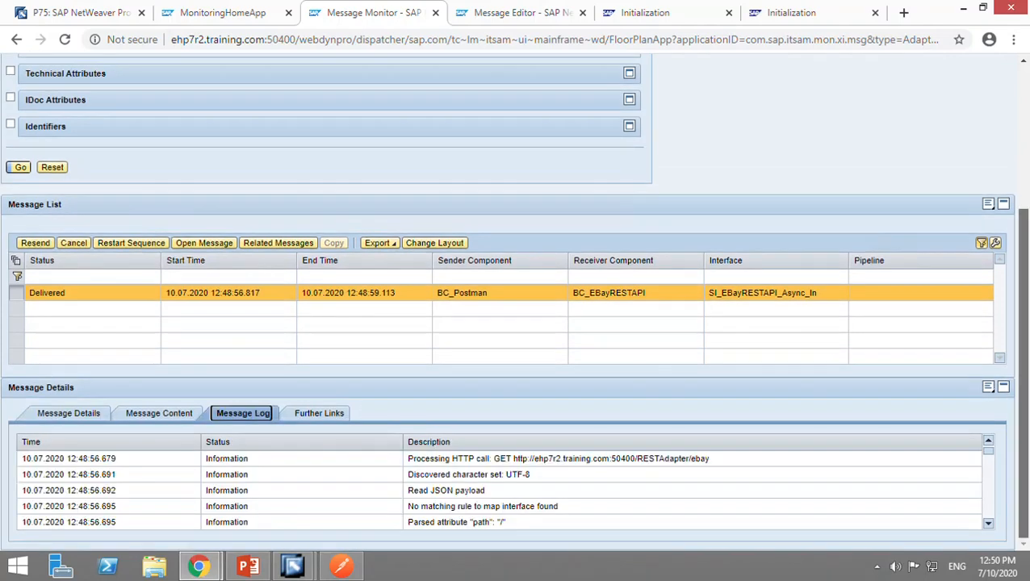
Step: Set the message details area to Large and examine the log's final entries for the REST call and the server's return code
left_click(988, 387)
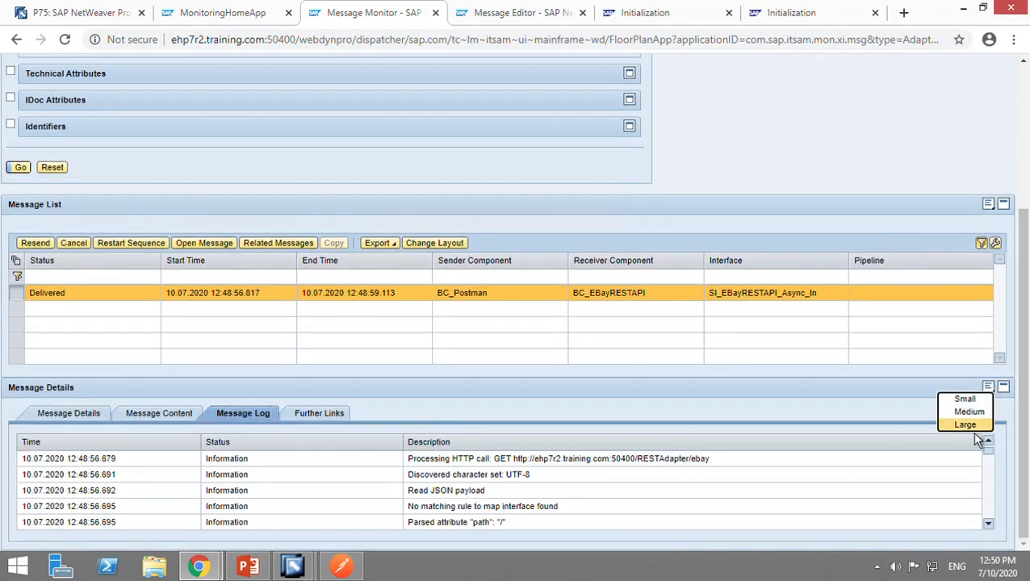
left_click(971, 430)
left_click_drag(1021, 311, 1021, 422)
scroll(723, 511, "down", 3)
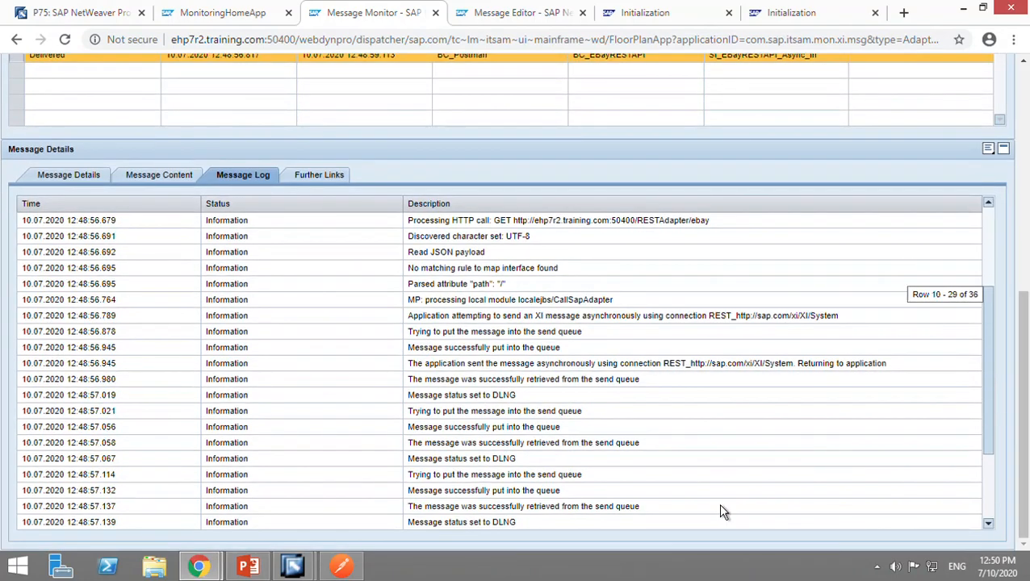
scroll(722, 511, "down", 2)
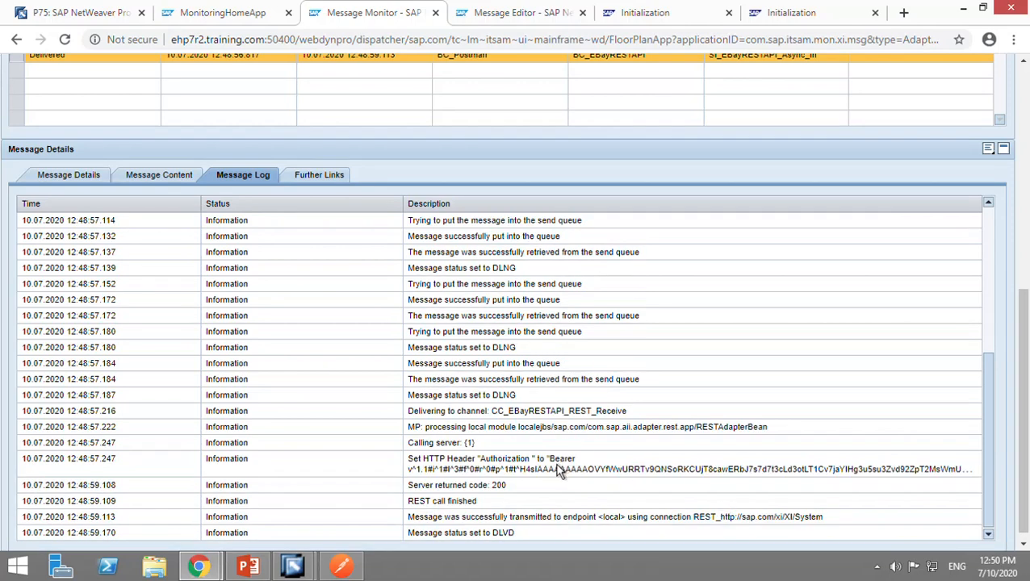
scroll(514, 475, "down", 1)
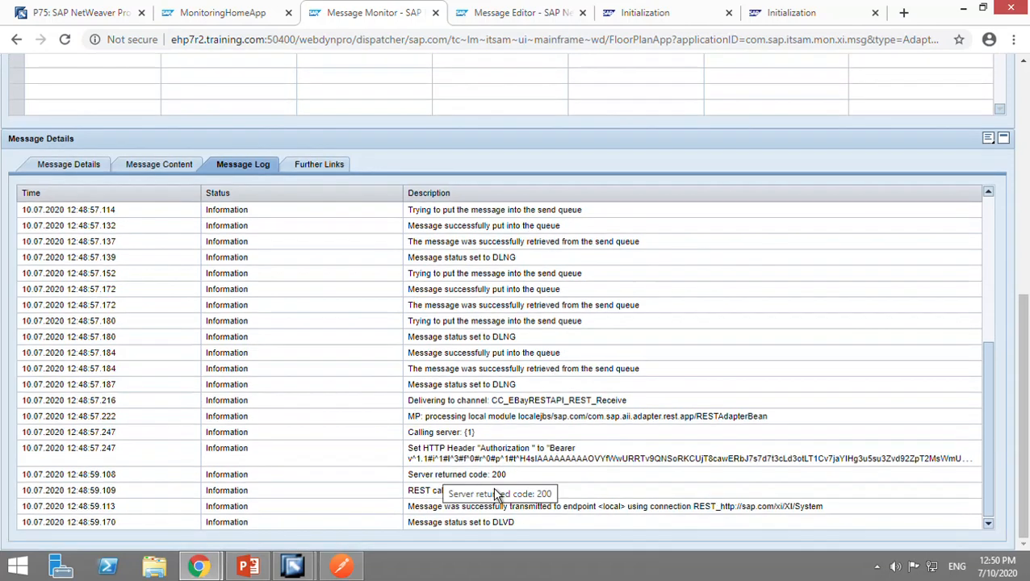
left_click(523, 490)
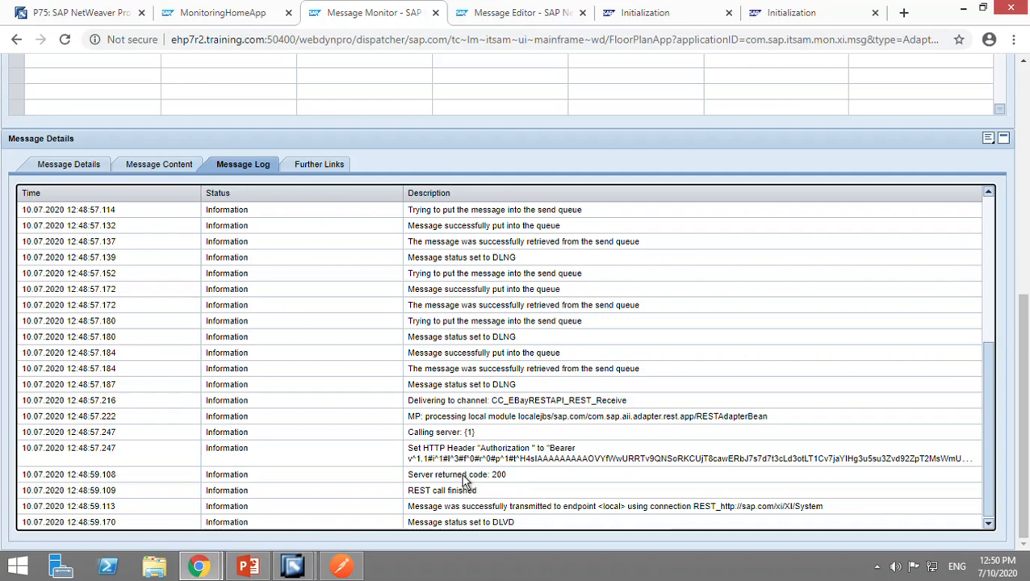
left_click(462, 481)
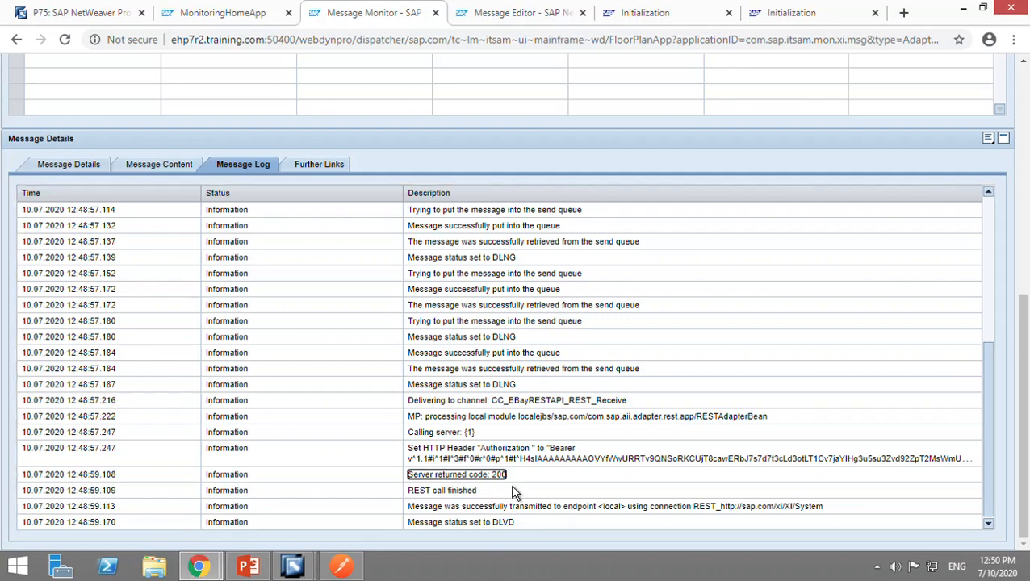